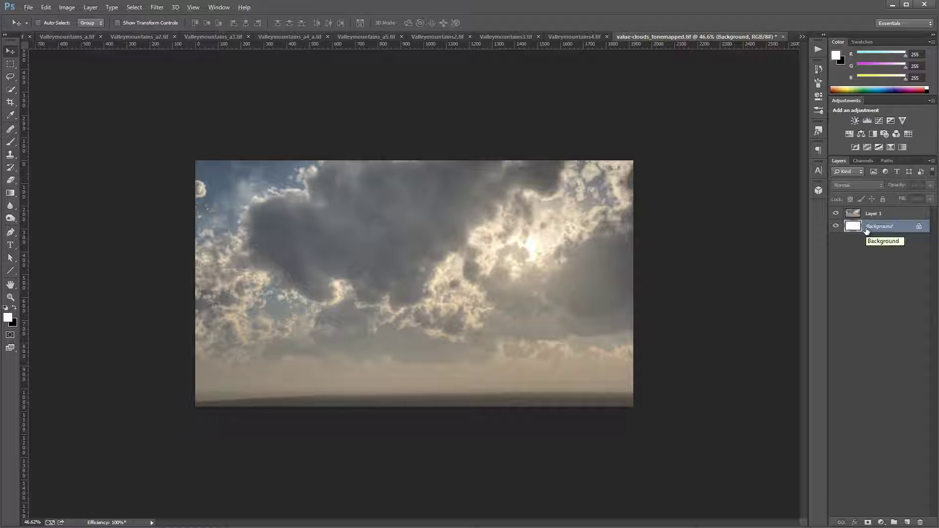
Step: Extend the canvas downward from the top-centre anchor to a height of 1920 pixels
click(66, 7)
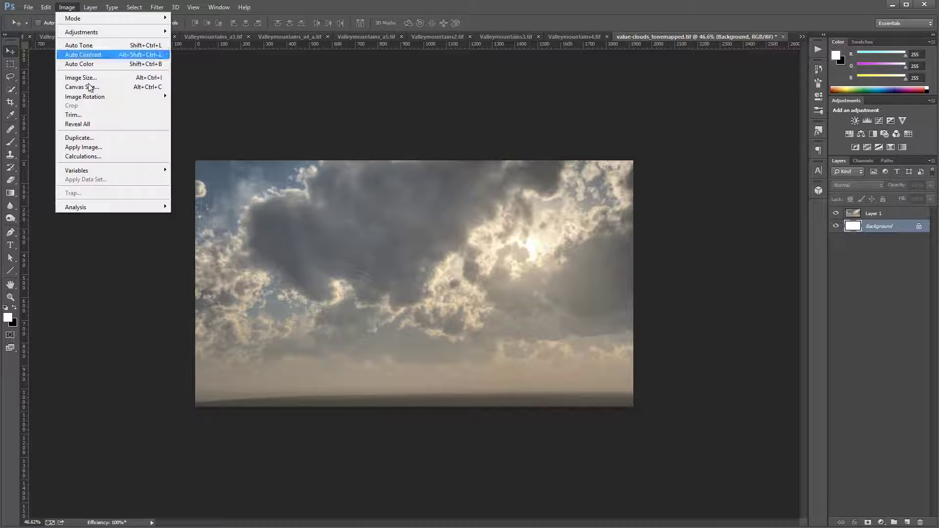
click(117, 88)
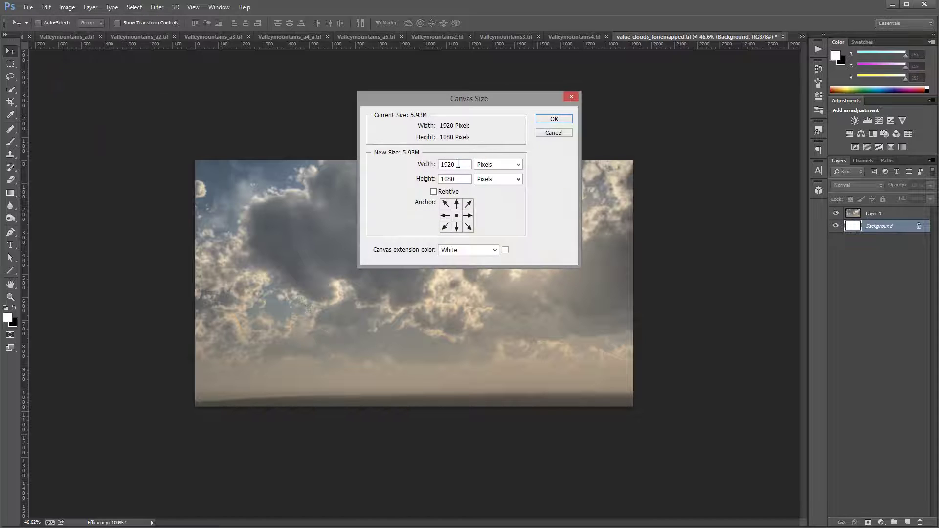
click(457, 205)
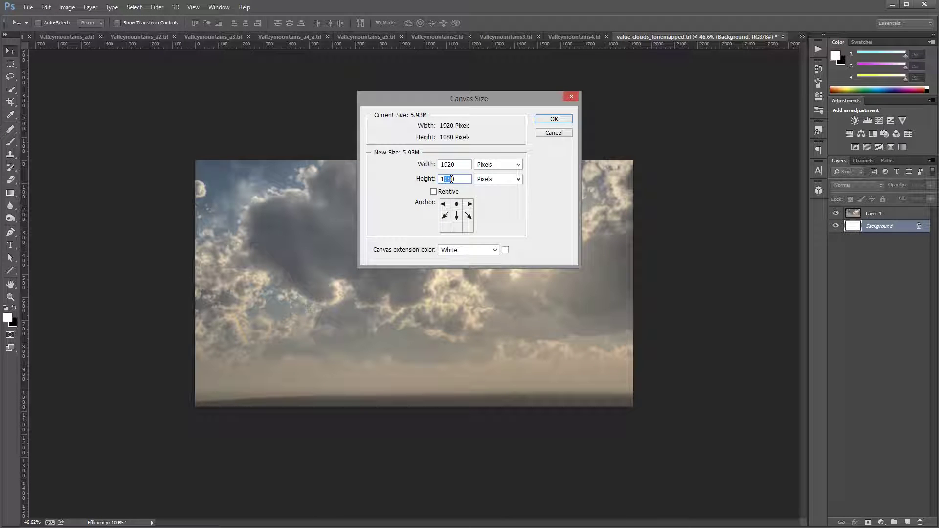
text(92)
click(561, 119)
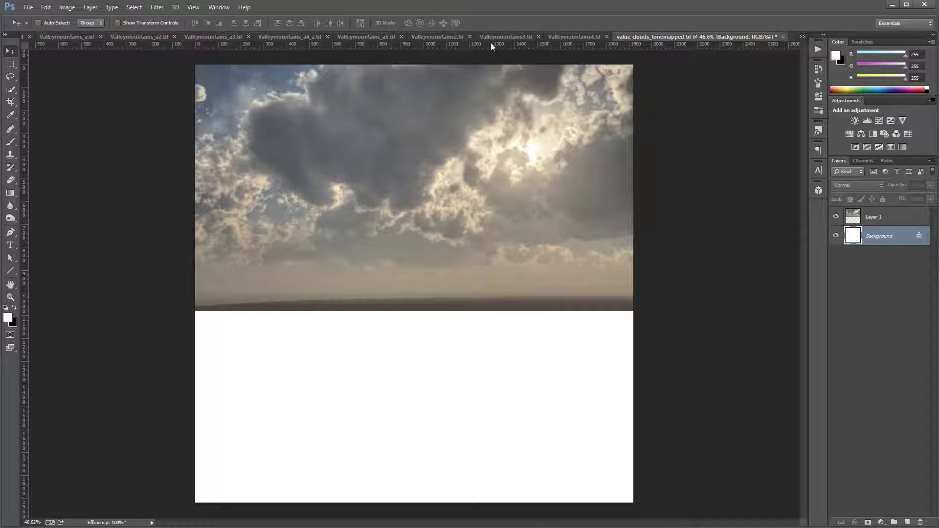
Step: Find the mask Valleymountains_a3.tif that matches the Valleymountains3.tif render among the open documents and copy its entire image
click(563, 34)
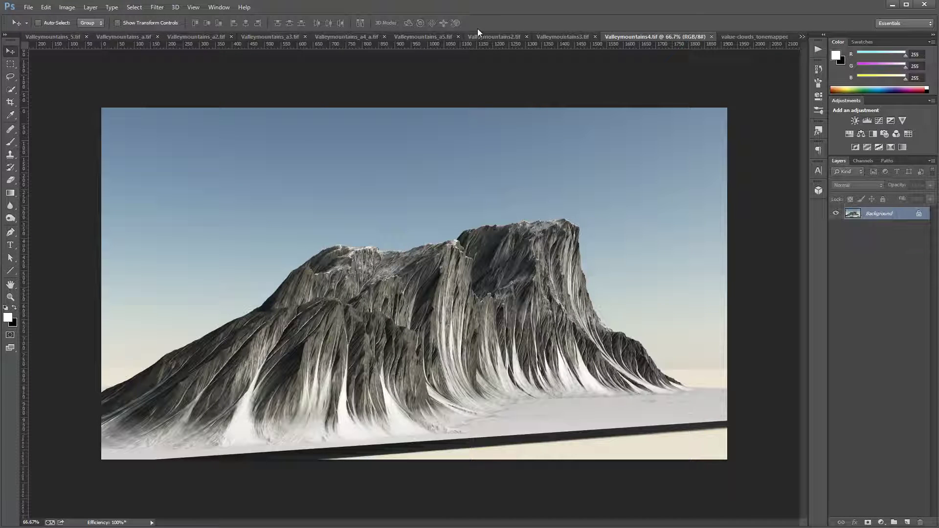
click(560, 33)
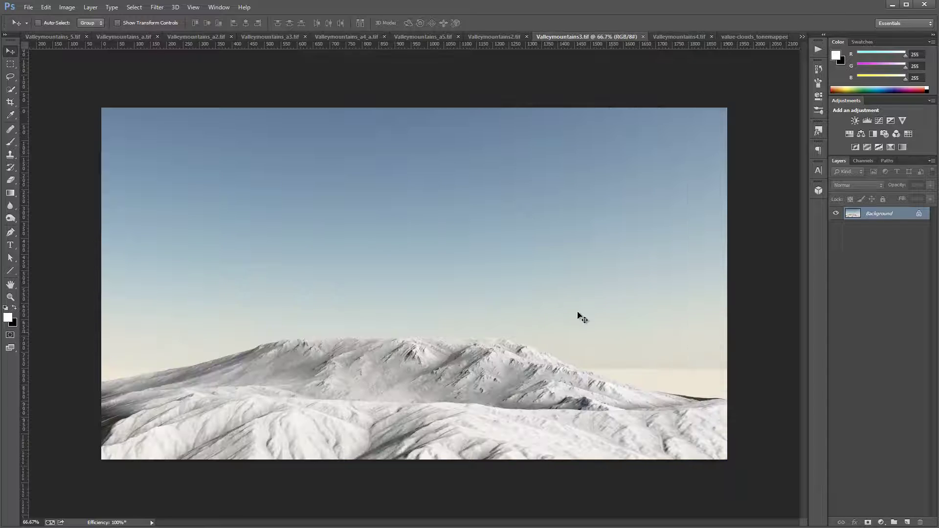
drag(869, 166, 869, 221)
click(492, 33)
click(426, 36)
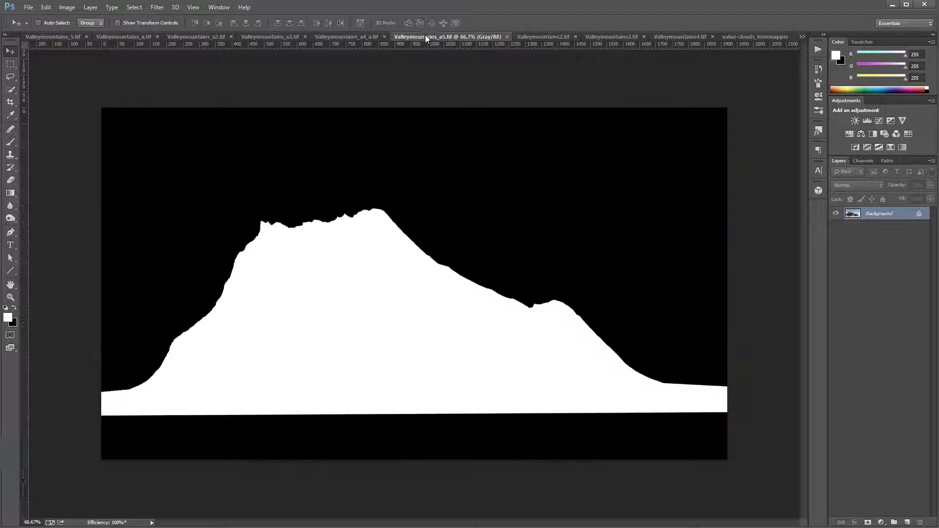
click(338, 34)
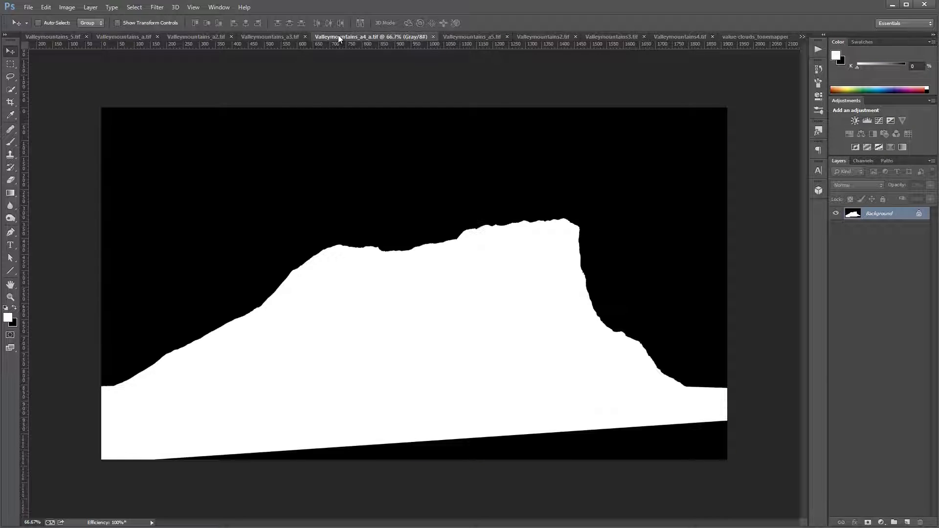
click(271, 38)
key(m)
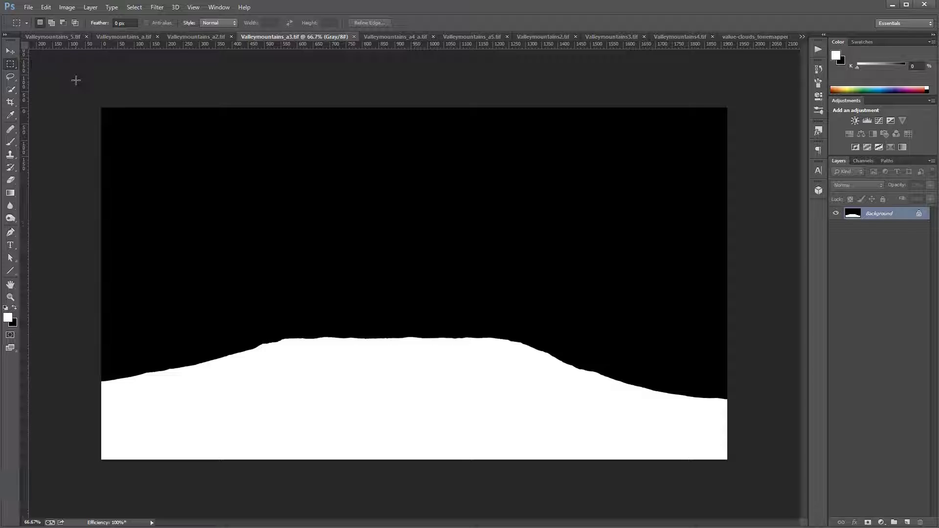
key(ctrl+a)
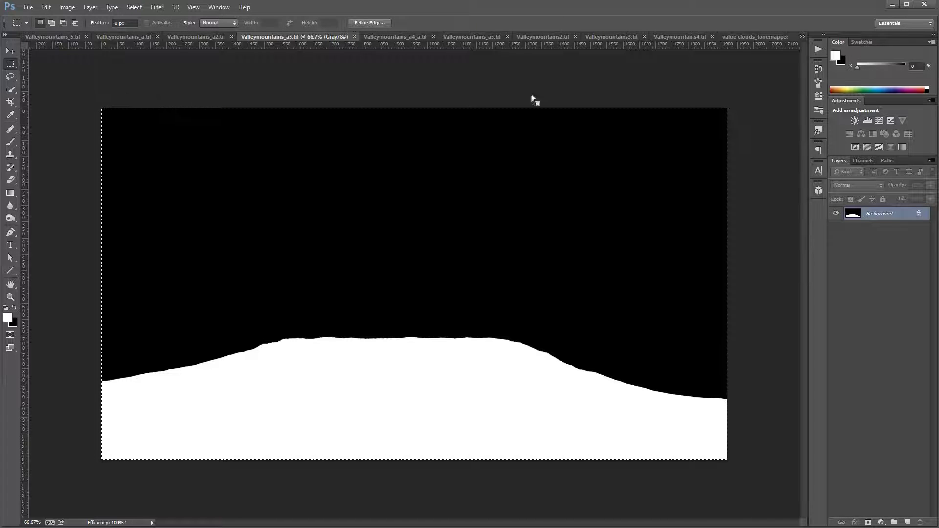
Step: Add a new alpha channel to Valleymountains3.tif and paste the copied mask into it
click(678, 37)
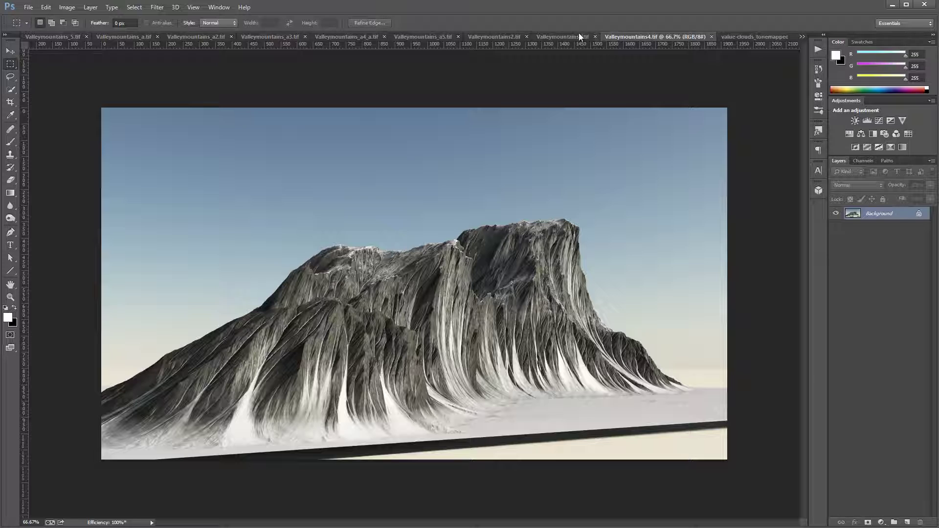
click(558, 35)
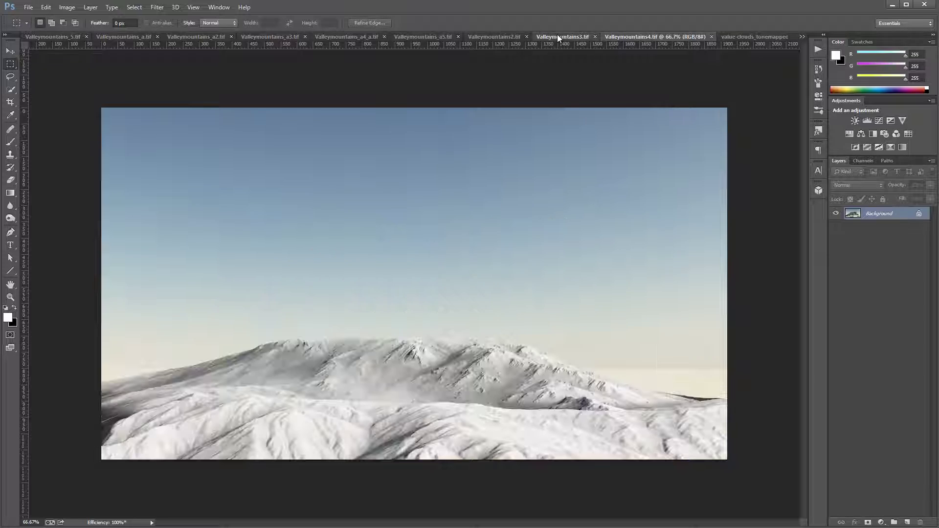
click(863, 162)
click(904, 523)
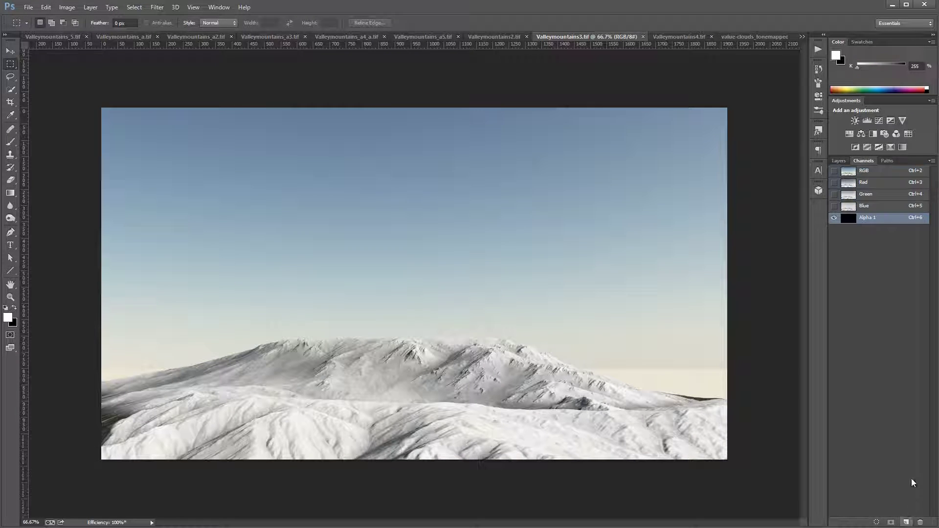
key(ctrl+v)
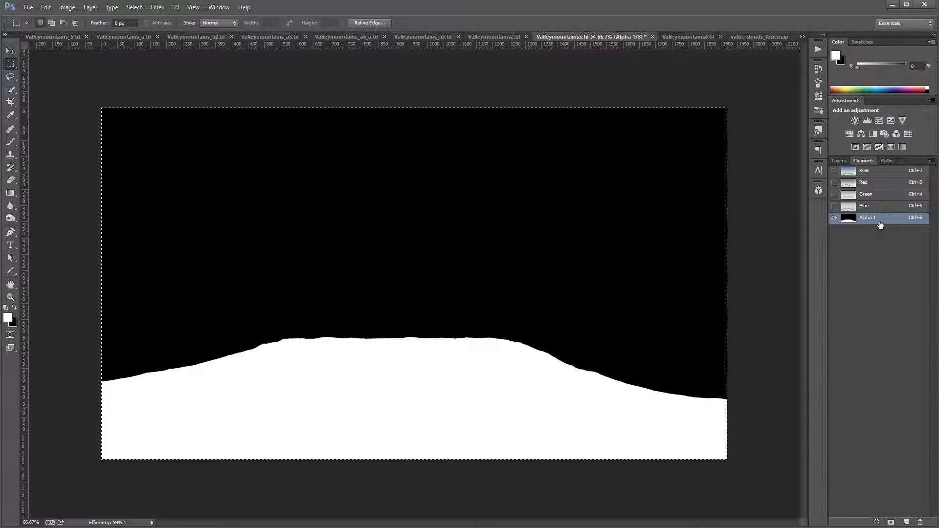
Step: Return to the RGB composite and the layers of Valleymountains3.tif and clear the selection
click(863, 172)
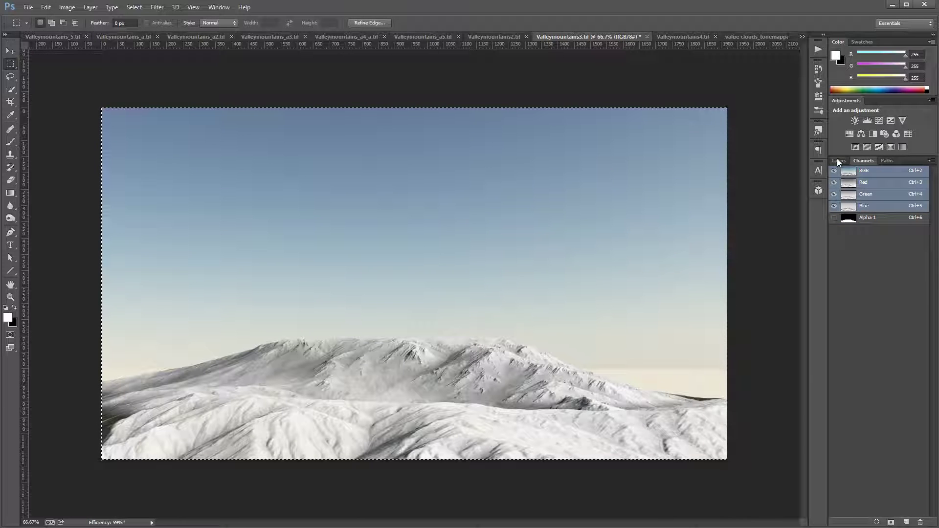
click(838, 161)
click(85, 66)
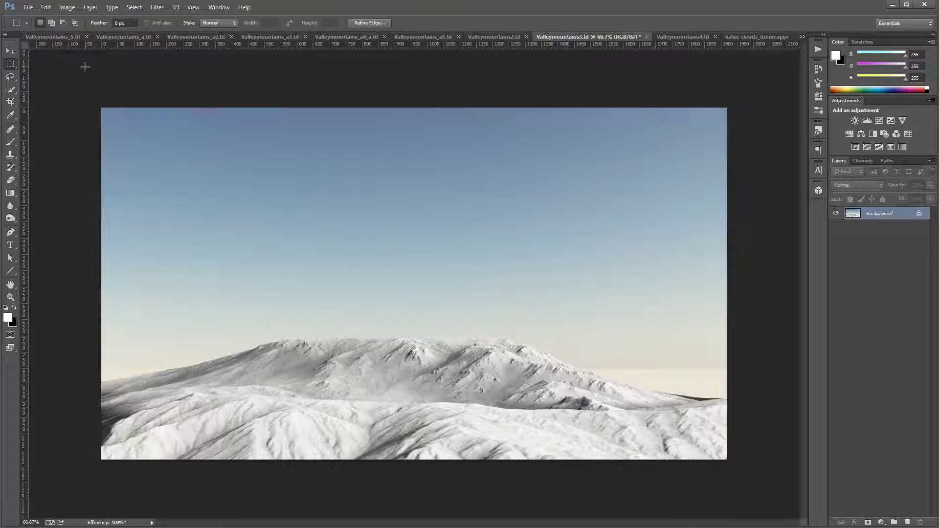
Step: Load the alpha channel as a selection, copy the masked mountain and paste it into value-clouds_tonemapped.tif
click(865, 162)
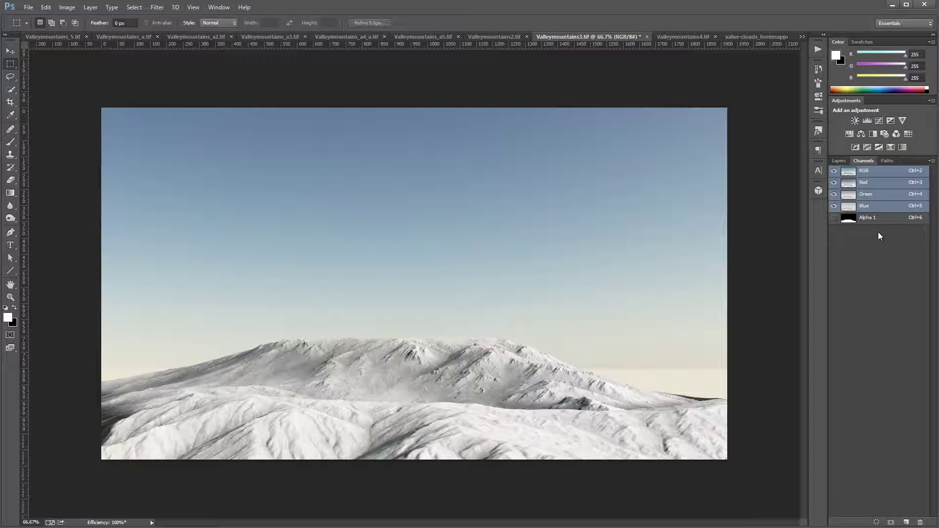
ctrl+click(850, 220)
click(839, 161)
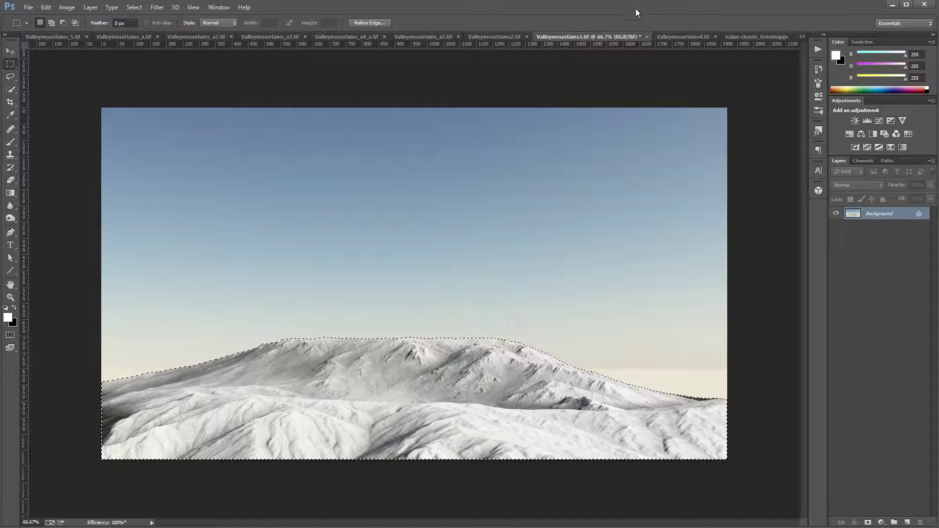
key(ctrl+c)
click(730, 36)
key(ctrl+v)
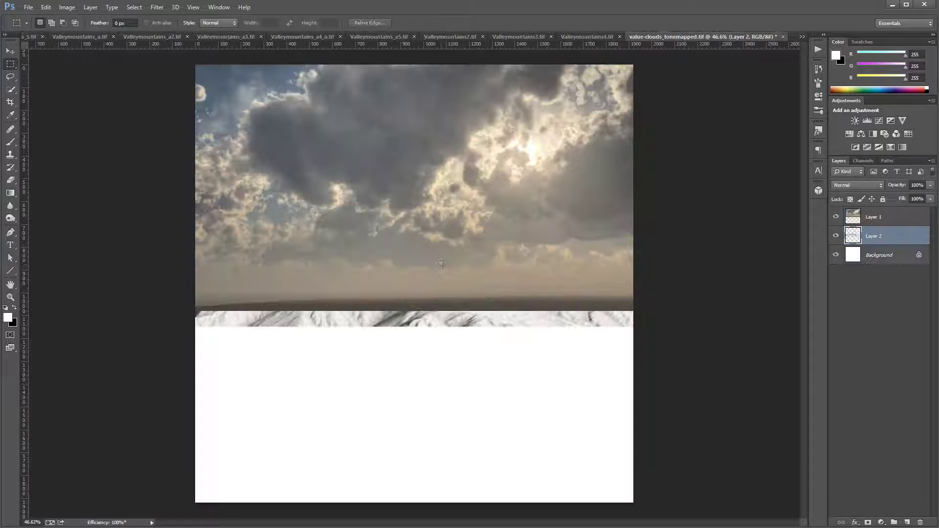
Step: Stack the mountain layer above the cloud layer and lower it until its summit just overlaps the dark horizon band
drag(899, 232, 876, 215)
click(11, 51)
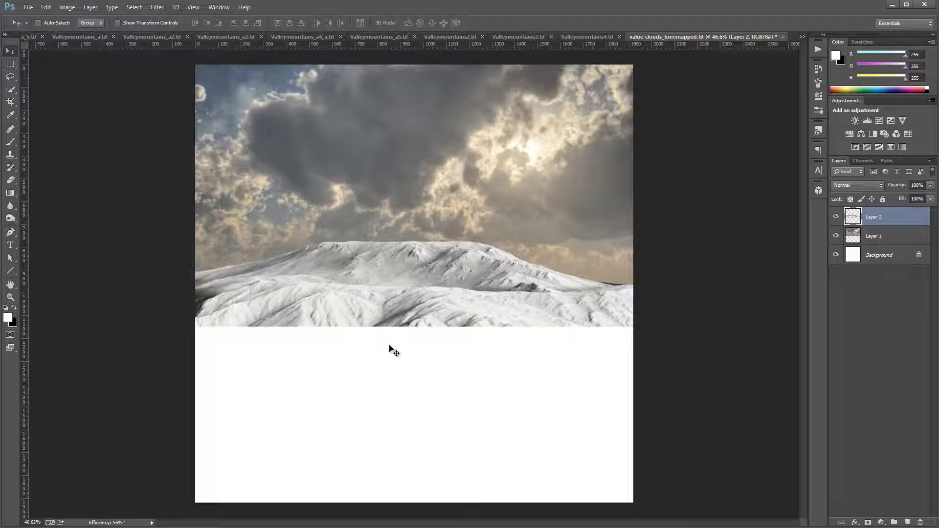
mouse_move(395, 325)
mouse_down()
mouse_move(402, 269)
mouse_move(392, 377)
mouse_move(392, 343)
mouse_up()
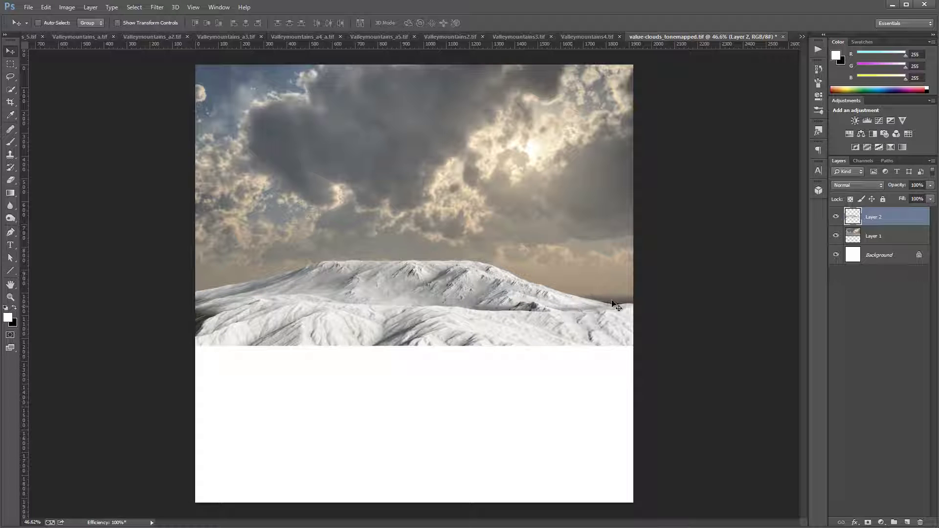
scroll(619, 310, up, 8)
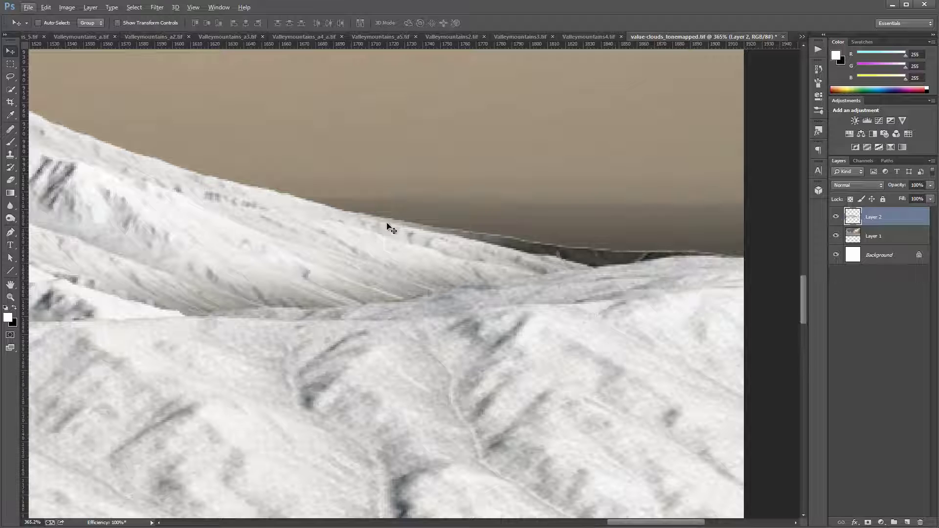
scroll(466, 372, down, 7)
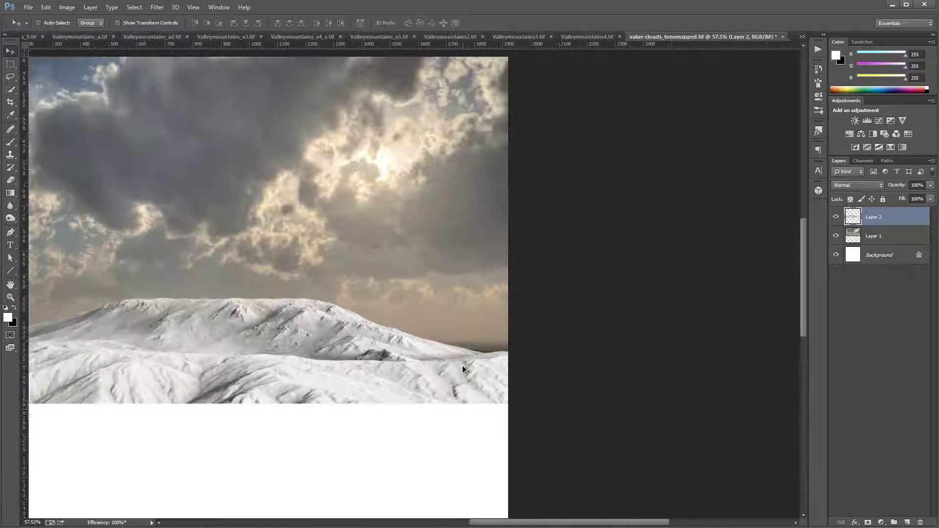
scroll(463, 369, down, 1)
drag(411, 302, 420, 329)
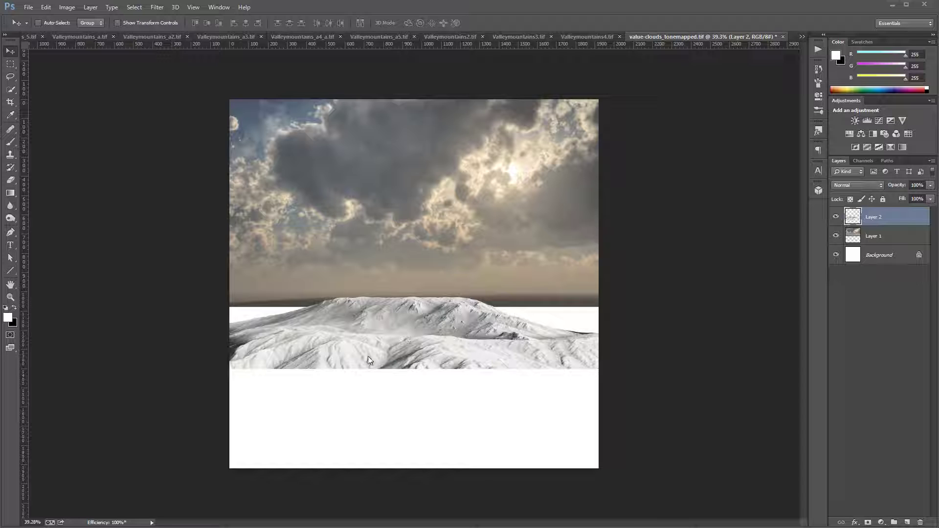
Step: Examine the snow surface detail of the mountain's foreground slopes up close and at a wider view
scroll(367, 356, up, 5)
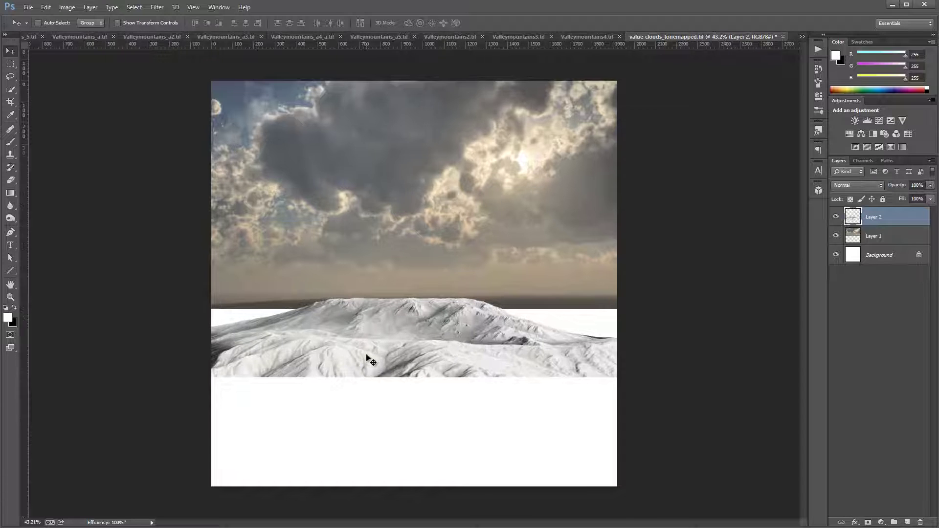
scroll(366, 356, up, 2)
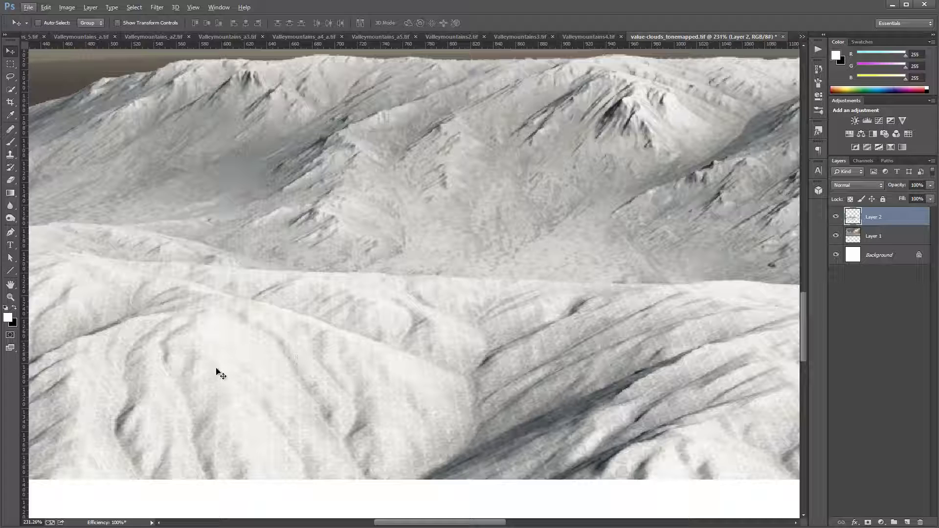
scroll(216, 368, down, 2)
scroll(250, 394, up, 3)
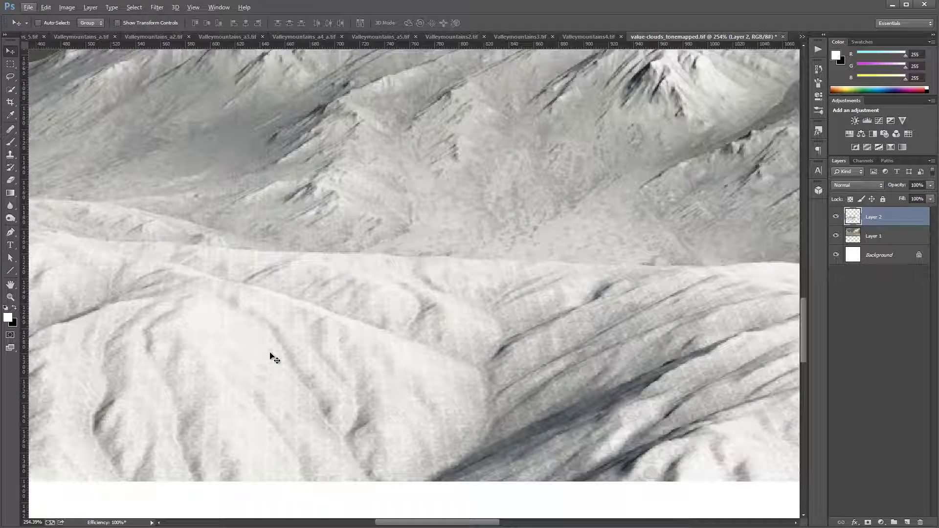
key(alt)
scroll(282, 372, down, 5)
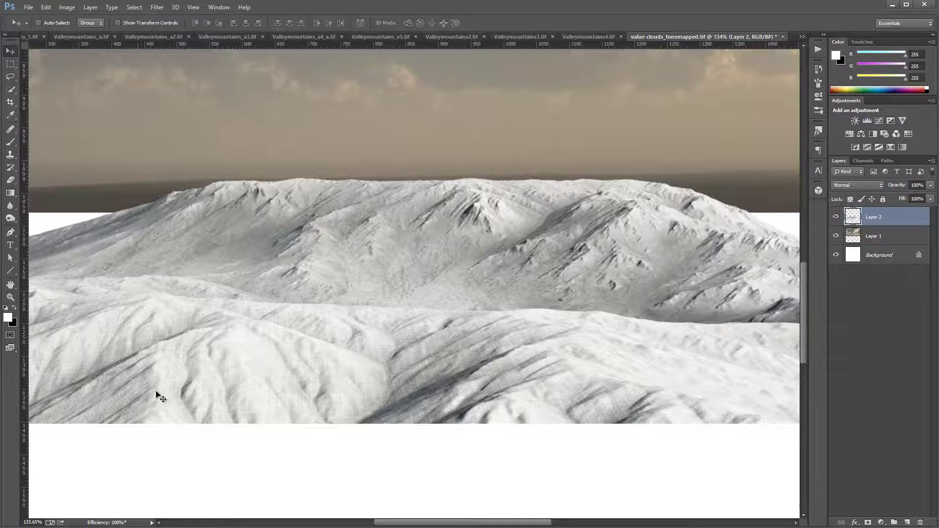
scroll(207, 356, down, 2)
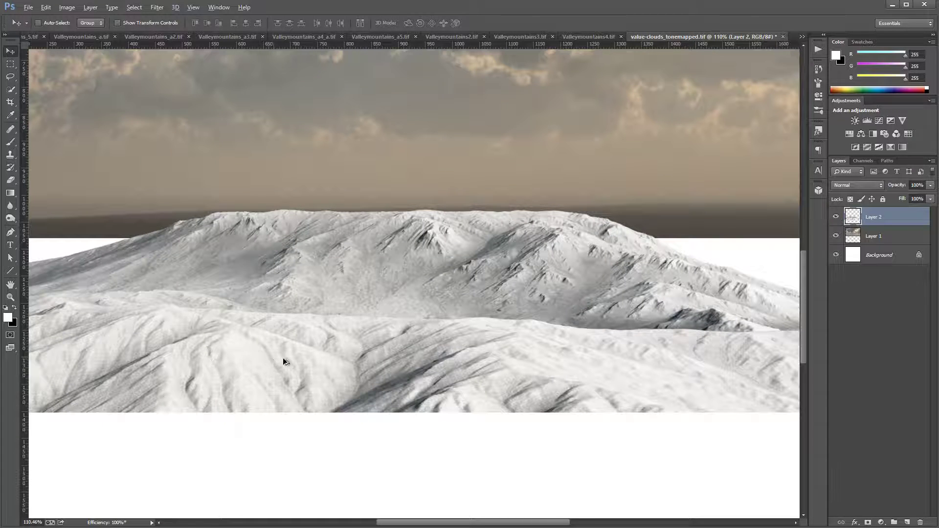
scroll(269, 360, up, 4)
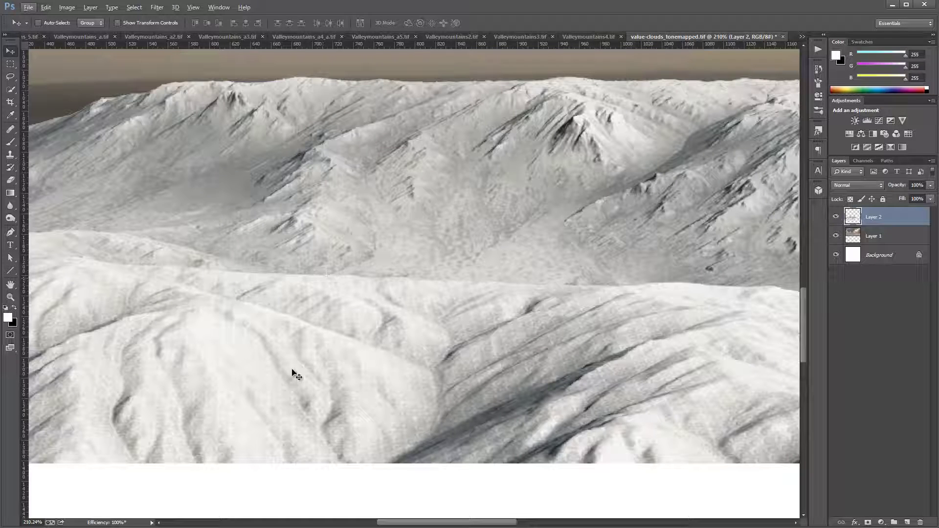
scroll(303, 387, down, 3)
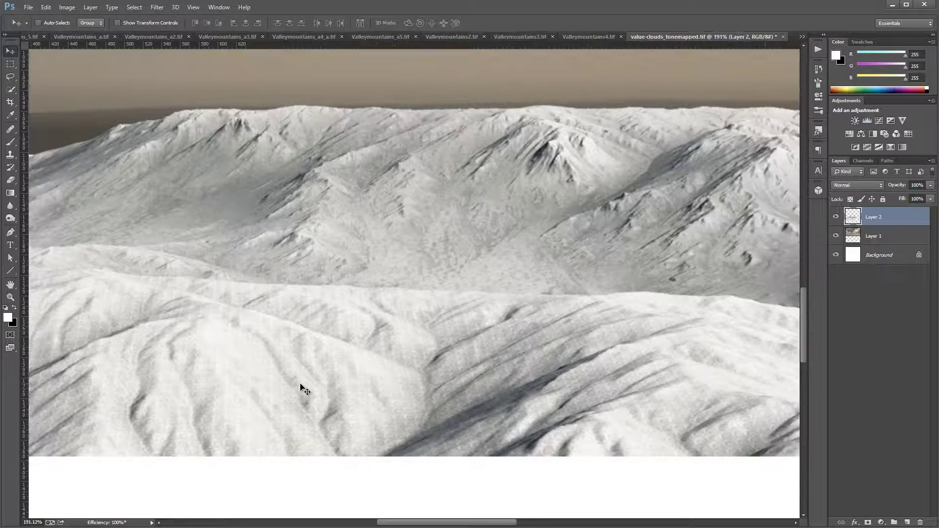
scroll(300, 385, down, 2)
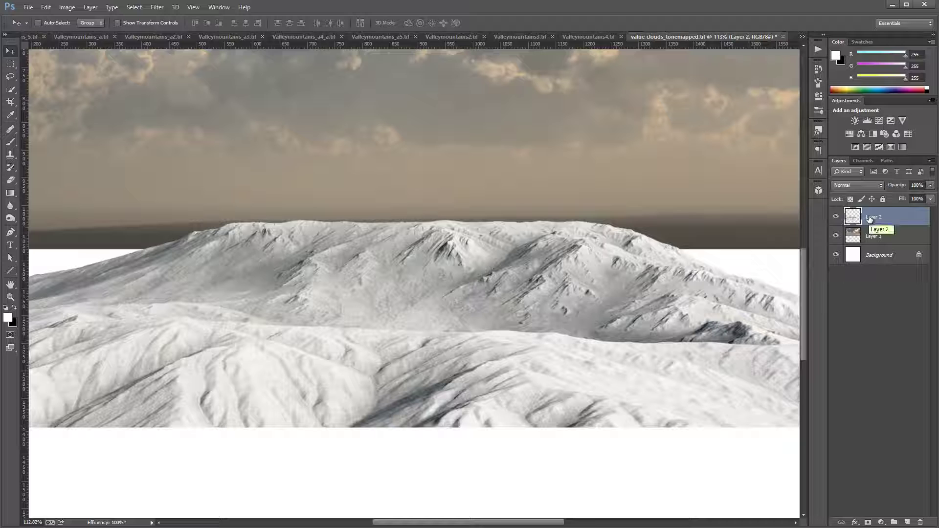
Step: Duplicate the mountain layer and smooth the copy with Dust & Scratches at radius 12 pixels and threshold 0
key(ctrl+j)
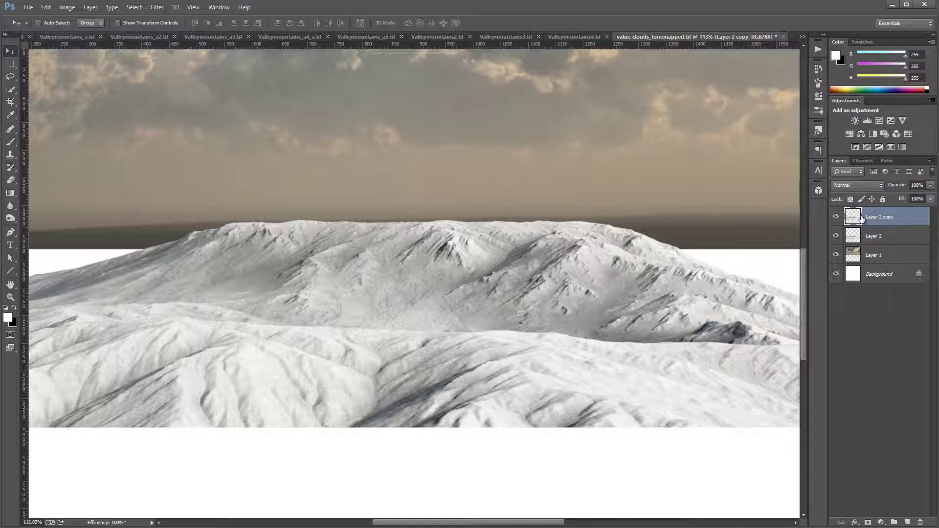
click(157, 7)
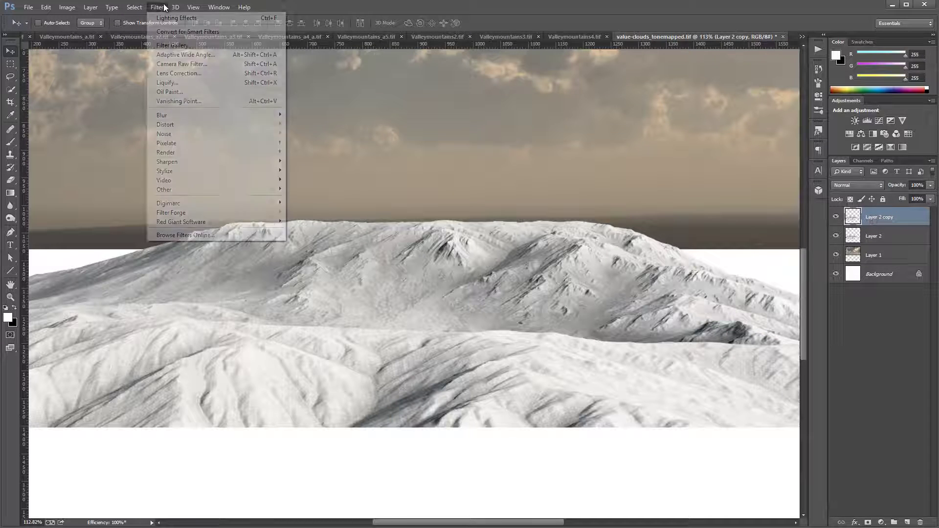
mouse_move(196, 133)
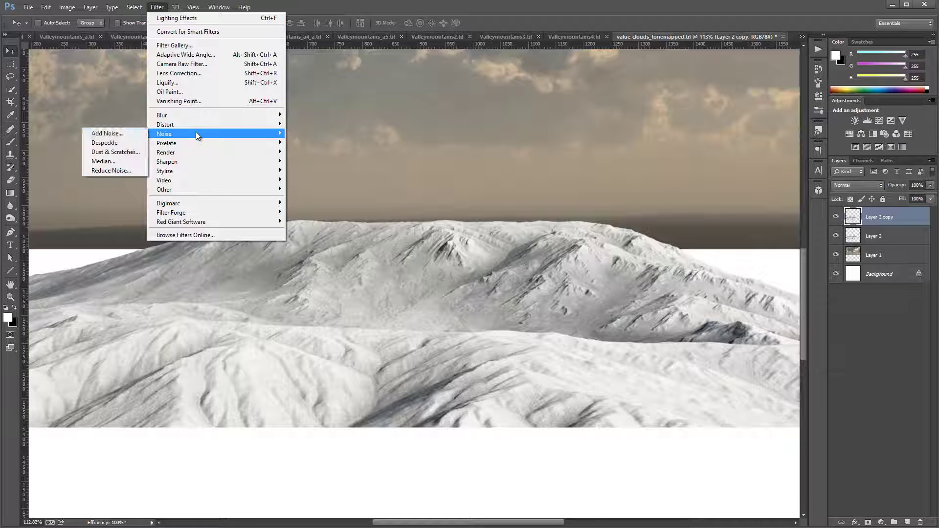
click(122, 152)
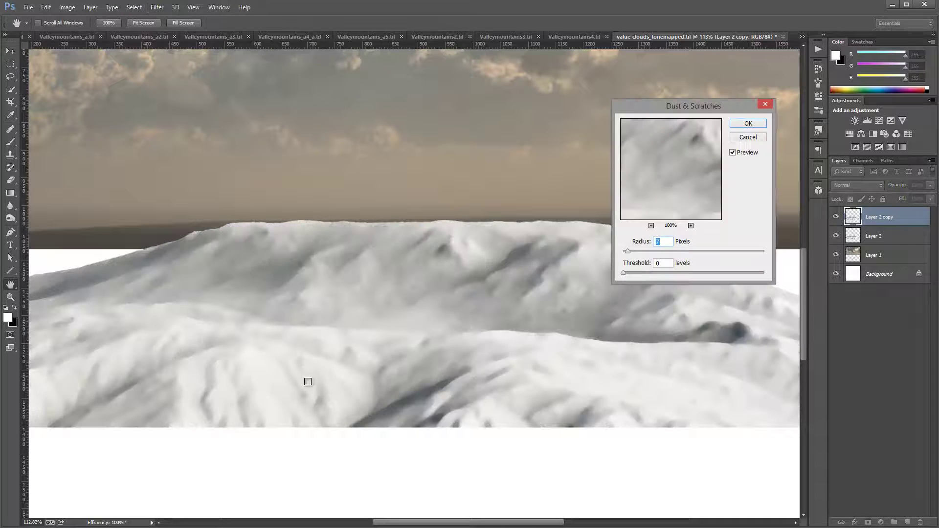
click(274, 373)
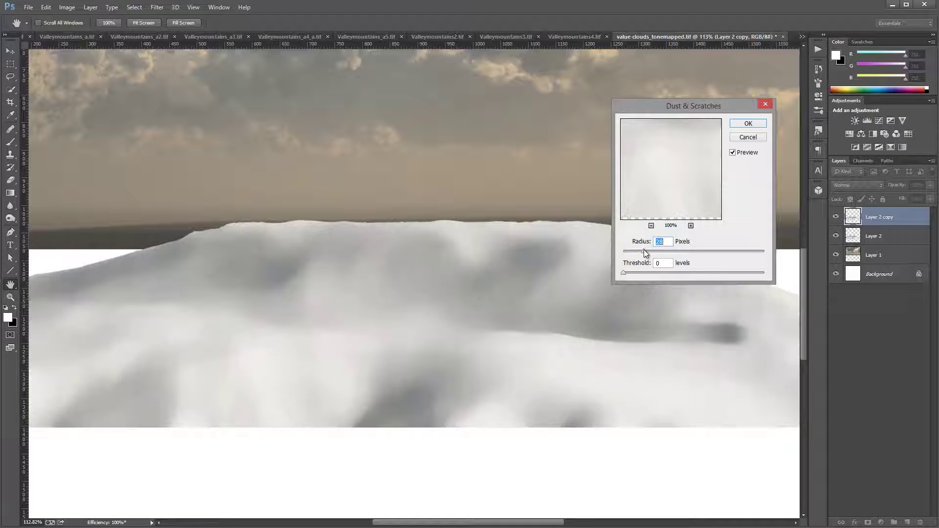
mouse_move(643, 249)
mouse_down()
mouse_move(625, 255)
mouse_move(632, 255)
mouse_up()
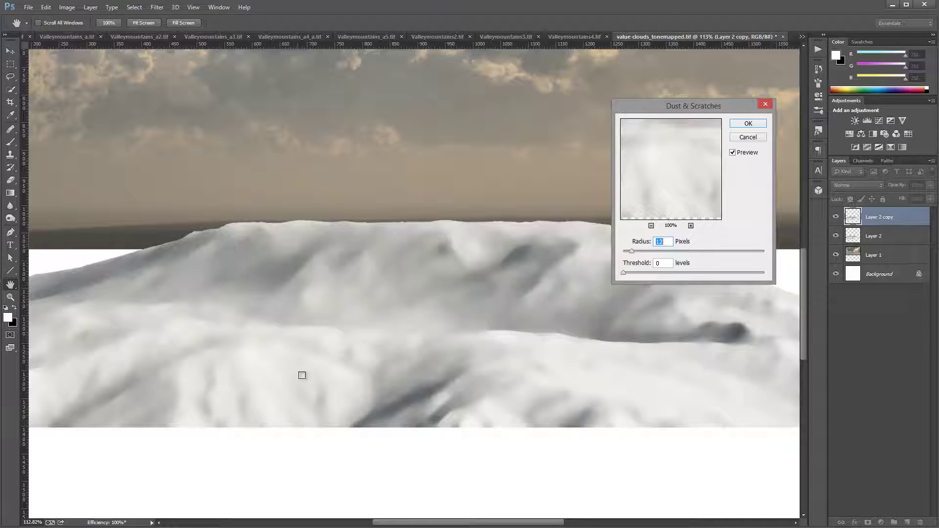
click(756, 125)
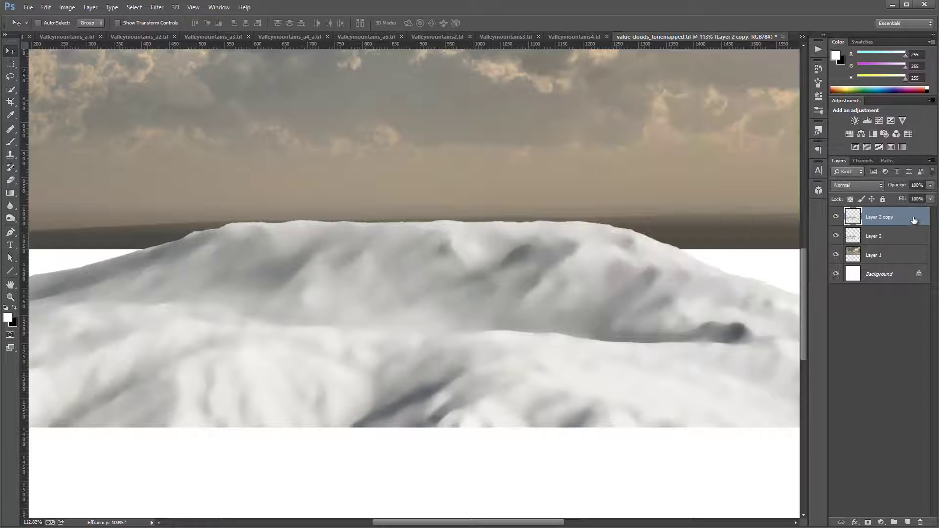
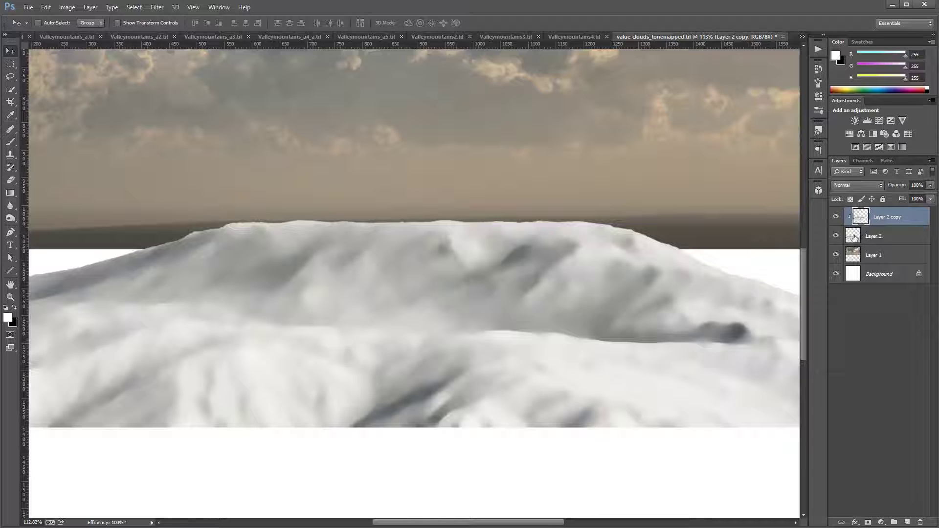
Step: Clip the smoothed copy to Layer 2 and hide it with an inverted, black layer mask
click(869, 522)
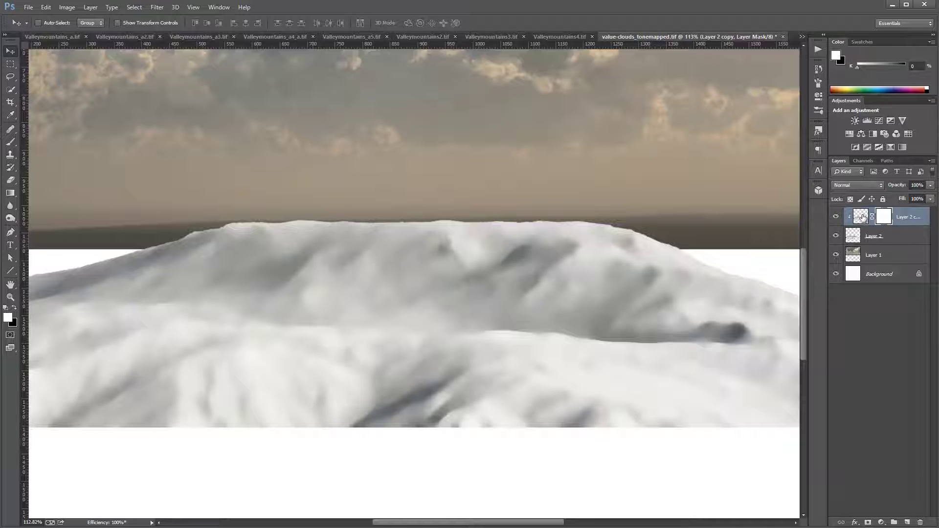
key(ctrl+i)
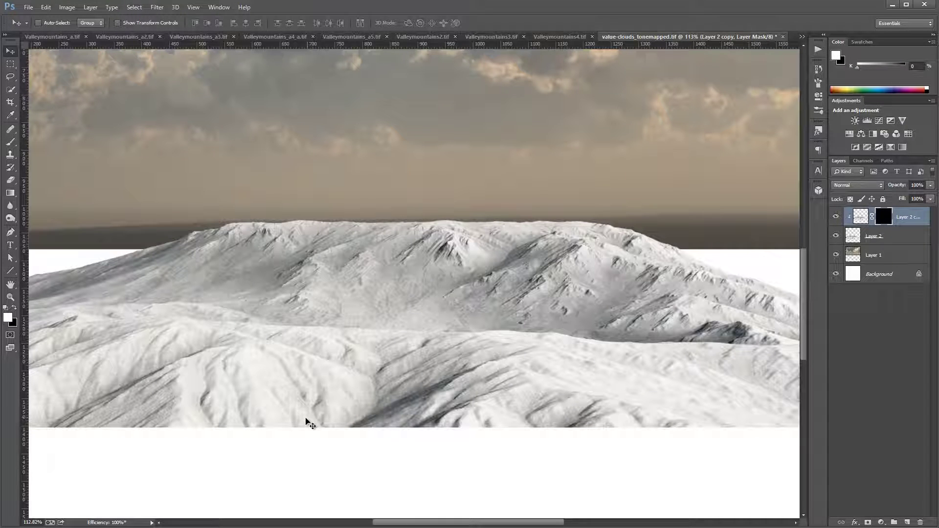
Step: Set up a soft round brush of 54 px with 0% hardness and 20% opacity for painting on the mask
alt+scroll(310, 423, up, 5)
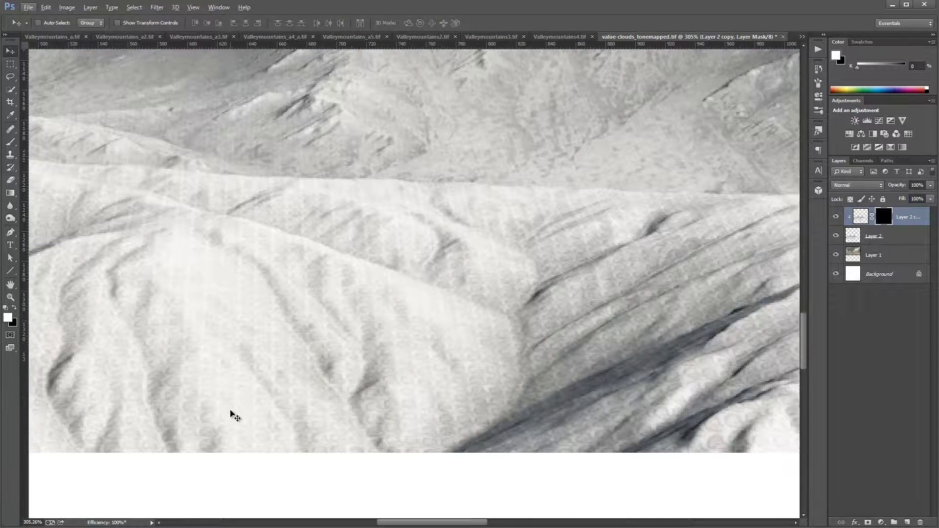
scroll(234, 416, down, 1)
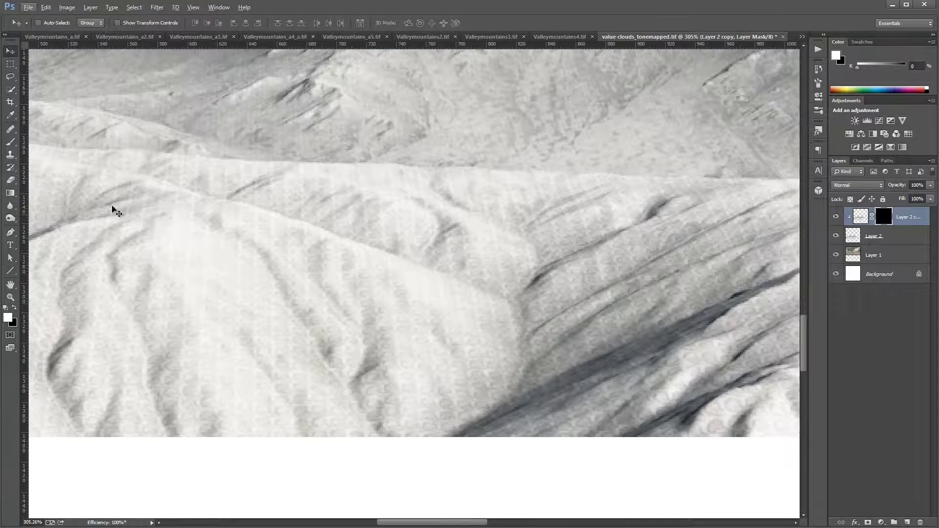
click(12, 143)
right_click(205, 304)
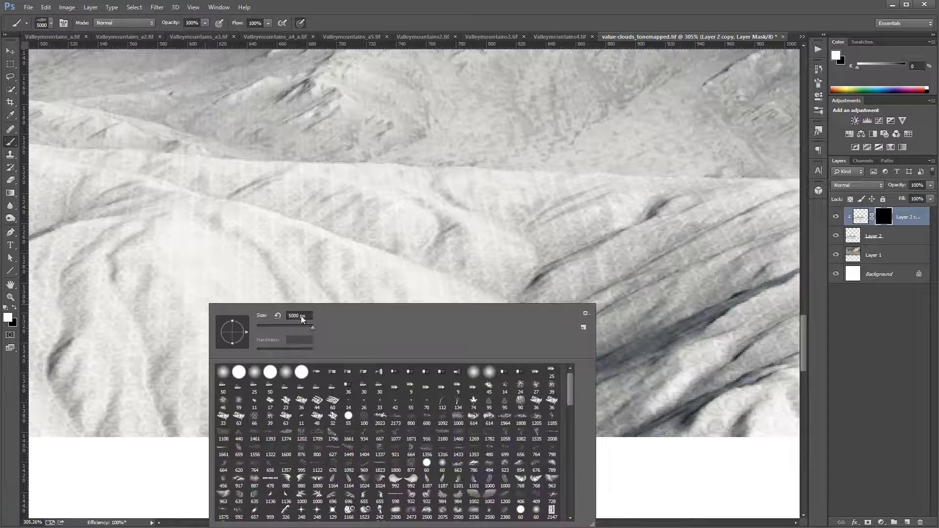
click(287, 371)
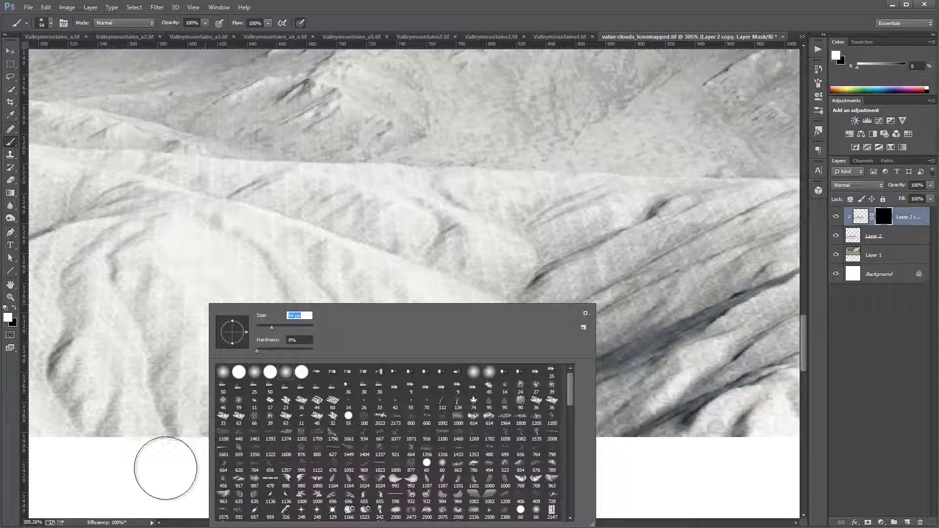
click(205, 22)
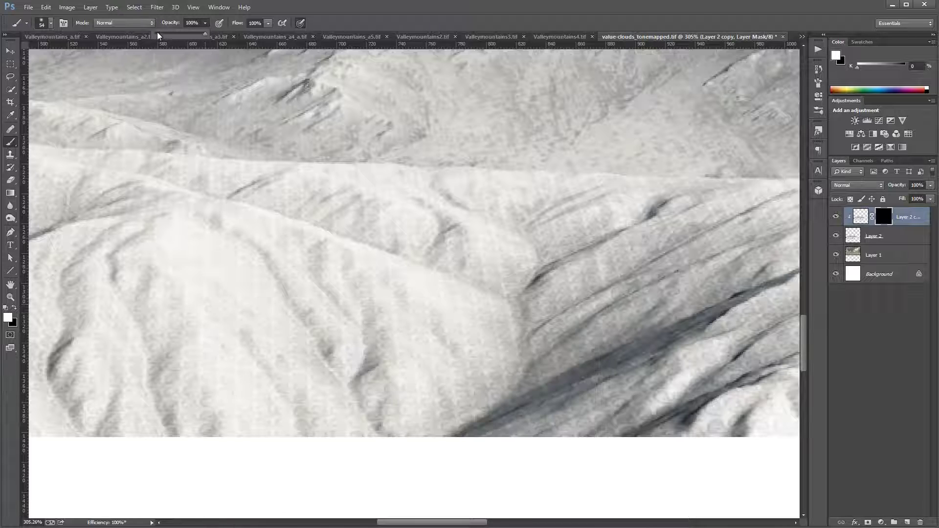
drag(159, 33, 161, 34)
click(273, 420)
key(2)
Step: Paint white on the mask over the central foreground snow slope to reveal the smoothed copy there
mouse_move(220, 392)
mouse_down()
mouse_move(215, 368)
mouse_move(259, 409)
mouse_move(147, 264)
mouse_move(167, 307)
mouse_move(159, 297)
mouse_move(165, 385)
mouse_move(186, 390)
mouse_move(187, 422)
mouse_move(186, 254)
mouse_move(230, 271)
mouse_move(205, 251)
mouse_move(228, 283)
mouse_move(270, 302)
mouse_move(272, 344)
mouse_move(280, 326)
mouse_move(283, 337)
mouse_move(254, 326)
mouse_move(330, 397)
mouse_move(268, 336)
mouse_move(340, 429)
mouse_move(320, 426)
mouse_move(320, 435)
mouse_move(258, 396)
mouse_move(306, 339)
mouse_move(281, 279)
mouse_move(233, 232)
mouse_move(245, 220)
mouse_move(339, 248)
mouse_move(310, 258)
mouse_move(326, 315)
mouse_move(401, 364)
mouse_move(398, 407)
mouse_move(395, 395)
mouse_move(448, 404)
mouse_move(494, 367)
mouse_move(461, 340)
mouse_move(485, 309)
mouse_move(371, 266)
mouse_move(394, 369)
mouse_move(369, 376)
mouse_move(361, 330)
mouse_move(332, 339)
mouse_move(305, 319)
mouse_move(366, 409)
mouse_move(382, 403)
mouse_move(331, 304)
mouse_up()
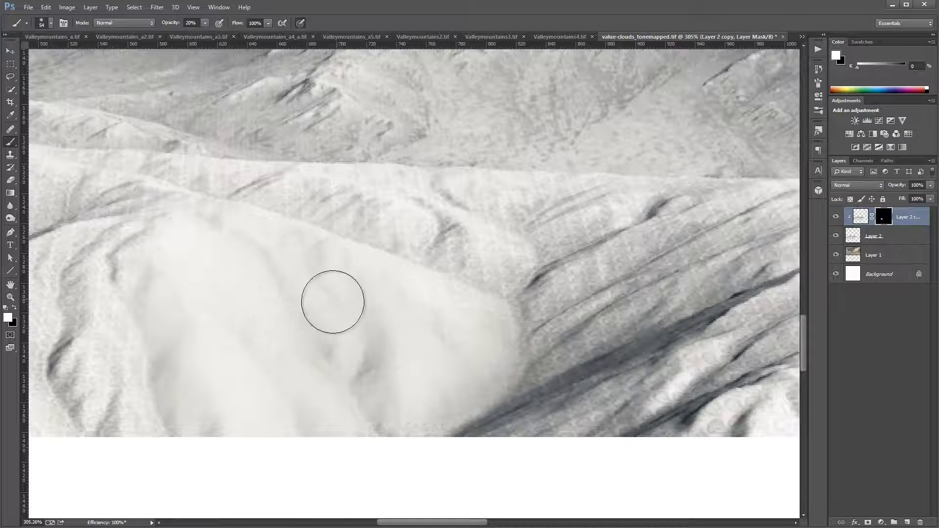
scroll(332, 304, down, 4)
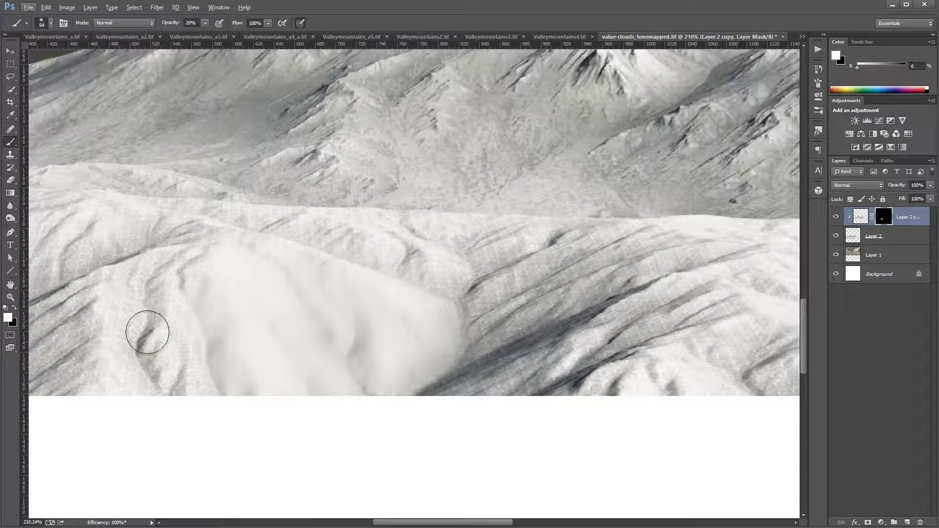
mouse_move(148, 332)
mouse_down()
mouse_move(174, 295)
mouse_move(164, 245)
mouse_move(165, 280)
mouse_move(206, 377)
mouse_move(176, 344)
mouse_move(177, 376)
mouse_move(211, 362)
mouse_up()
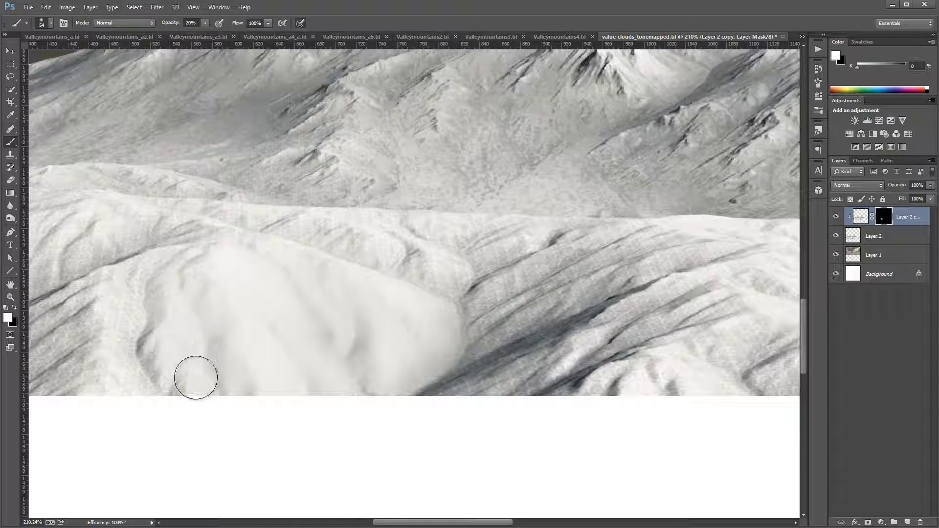
Step: Enlarge the brush to 125 px at 30% opacity and paint the mask across the foreground slopes and the valley behind them
scroll(287, 295, down, 4)
scroll(287, 296, down, 2)
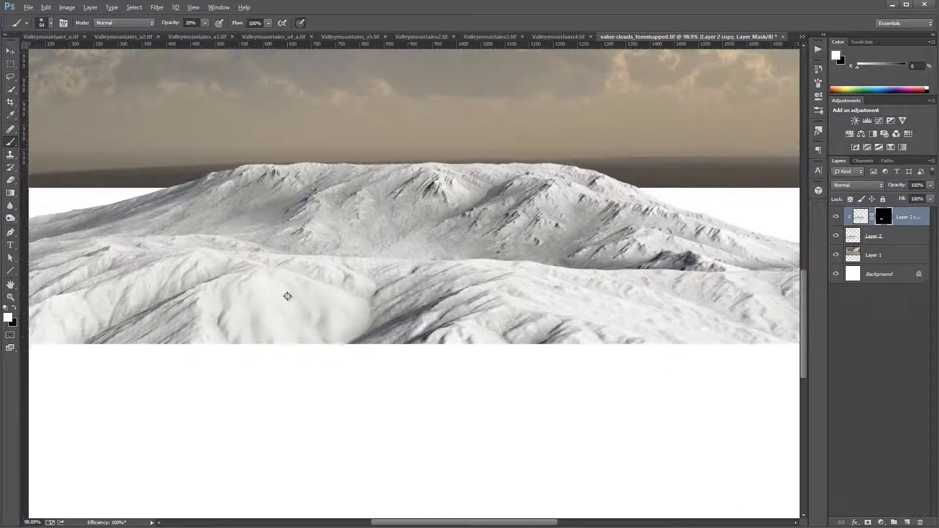
key(bracketright)
key(bracketright)
key(bracketright)
key(bracketright)
key(3)
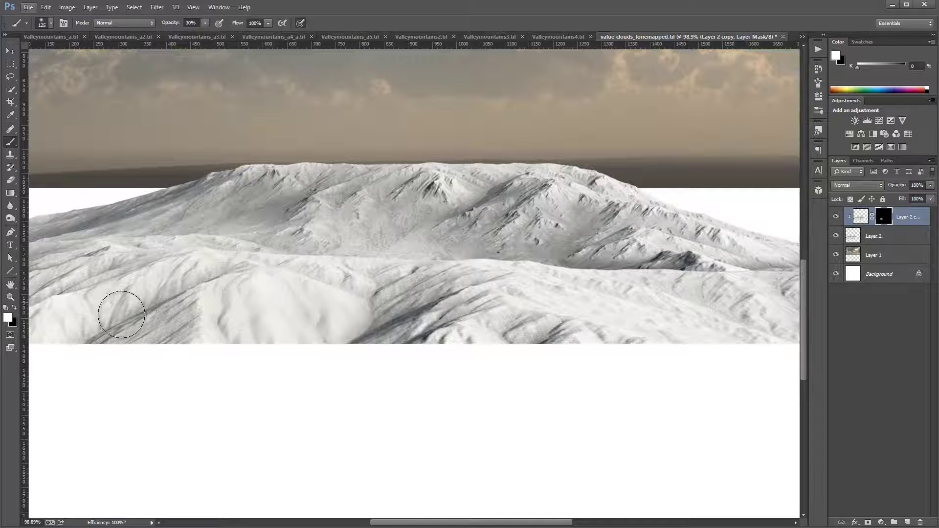
mouse_move(396, 234)
mouse_down()
mouse_move(536, 303)
mouse_move(488, 327)
mouse_move(562, 337)
mouse_move(549, 296)
mouse_move(573, 304)
mouse_move(519, 285)
mouse_move(733, 298)
mouse_move(766, 271)
mouse_move(741, 289)
mouse_move(760, 322)
mouse_move(752, 332)
mouse_move(772, 290)
mouse_move(639, 258)
mouse_move(748, 247)
mouse_up()
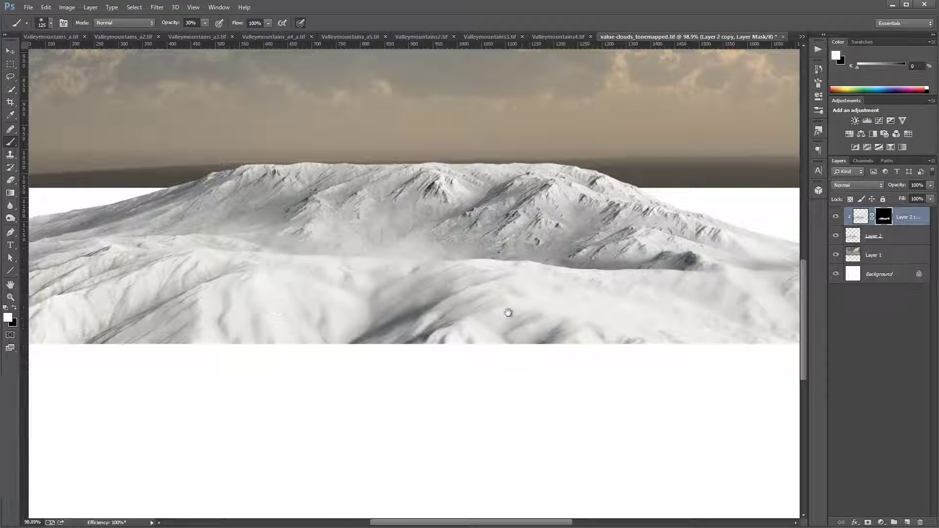
drag(508, 312, 518, 308)
Step: Extend the mask painting over the mountain's left and right flanks and the lower parts of its rear face, leaving the summit ridges detailed
mouse_move(358, 273)
mouse_down()
mouse_move(316, 254)
mouse_move(443, 307)
mouse_move(440, 338)
mouse_move(405, 357)
mouse_move(304, 332)
mouse_move(278, 320)
mouse_move(294, 298)
mouse_up()
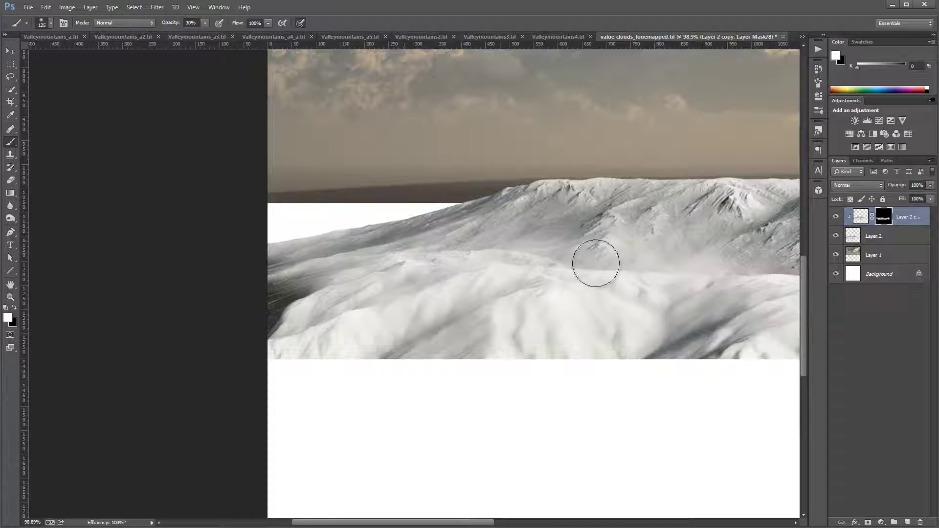
drag(696, 332, 412, 334)
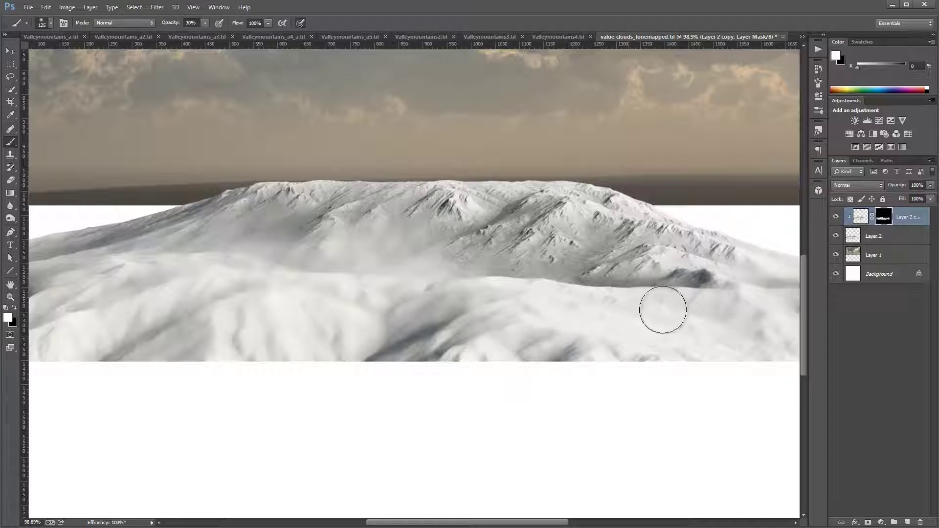
drag(686, 312, 444, 337)
mouse_move(662, 316)
mouse_down()
mouse_move(653, 372)
mouse_move(561, 289)
mouse_move(398, 278)
mouse_move(322, 283)
mouse_up()
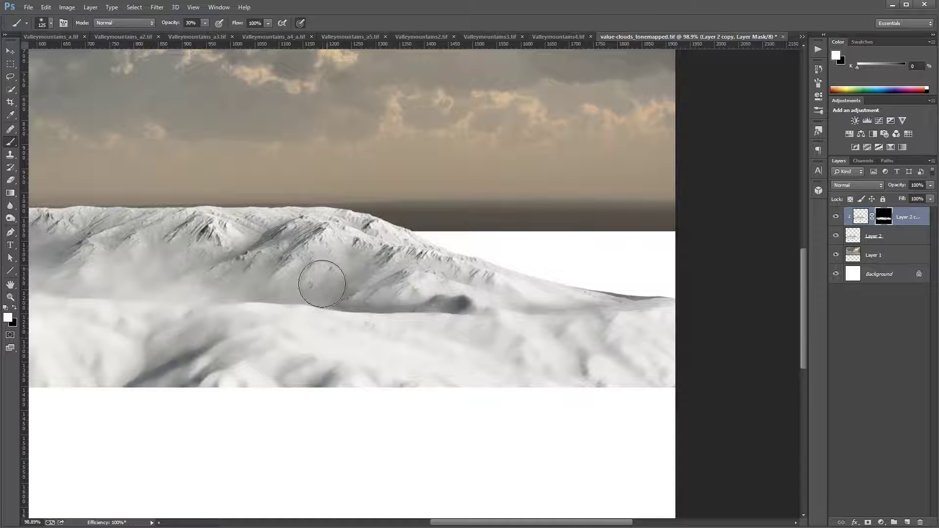
drag(231, 292, 522, 315)
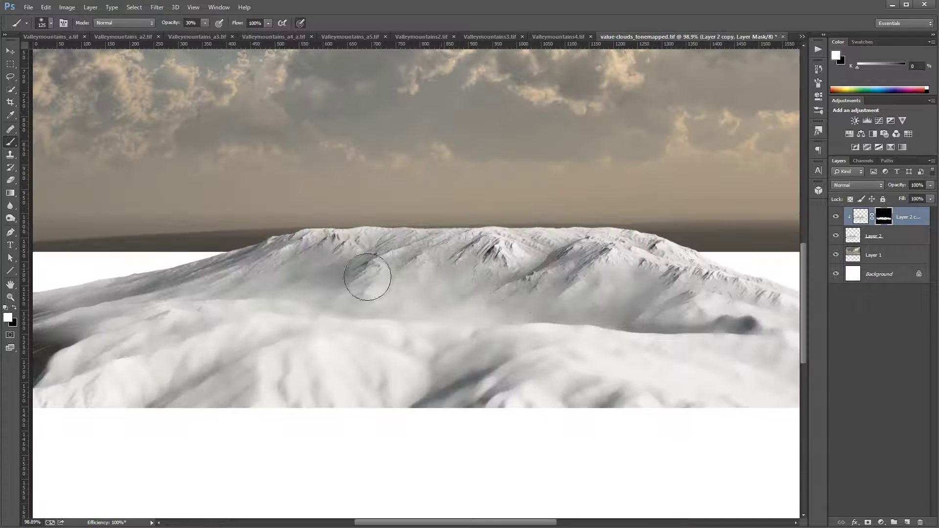
drag(278, 357, 397, 329)
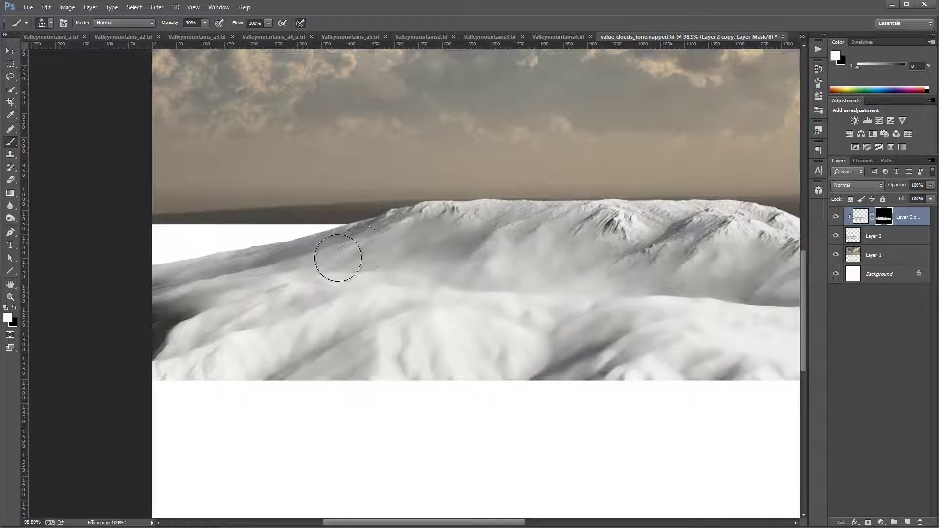
drag(520, 316, 444, 318)
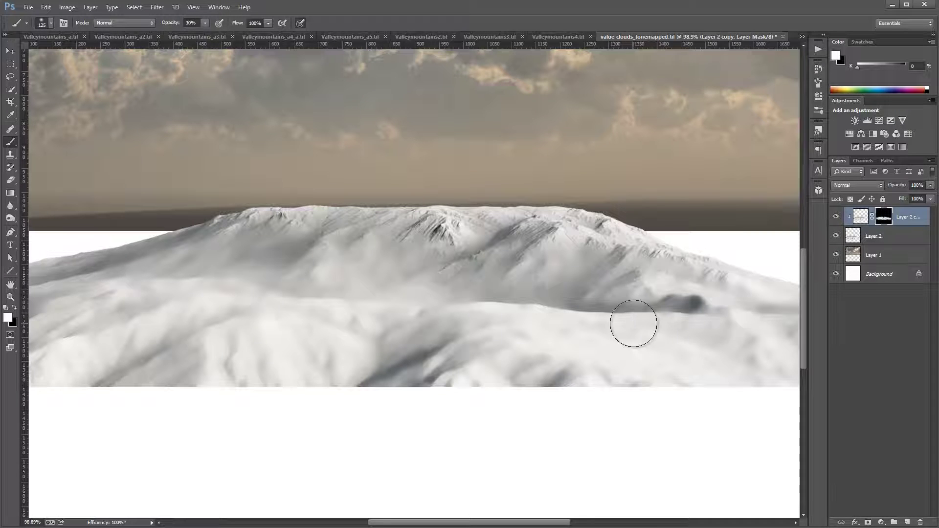
scroll(631, 320, down, 3)
mouse_move(648, 317)
mouse_down()
mouse_move(478, 320)
mouse_move(538, 319)
mouse_move(545, 306)
mouse_up()
Step: Duplicate Layer 2, move the duplicate to the top of the stack and clip the masked smooth copy to Layer 2 again
click(890, 237)
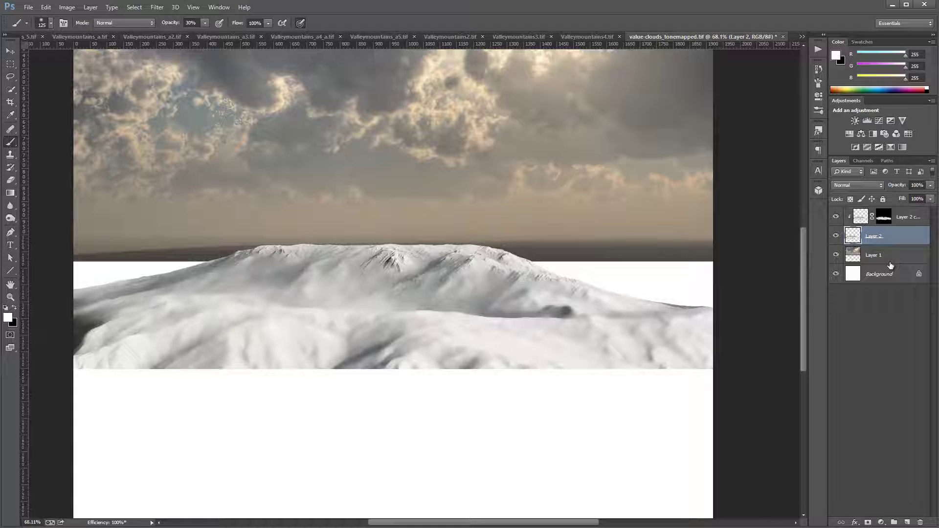
key(ctrl+j)
drag(913, 229, 901, 216)
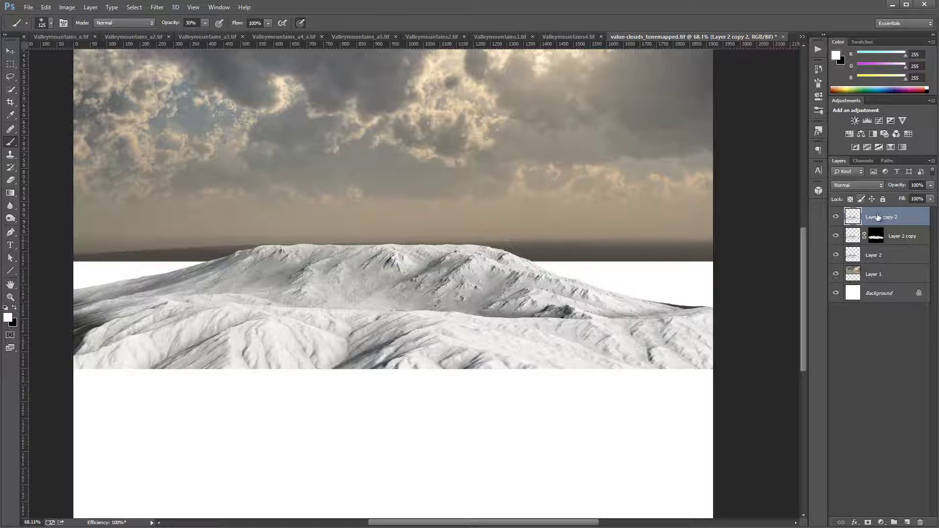
alt+click(912, 241)
Step: Convert the top mountain copy with a Black & White adjustment, setting Cyans to 253% and Blues to 300%
click(72, 9)
mouse_move(98, 32)
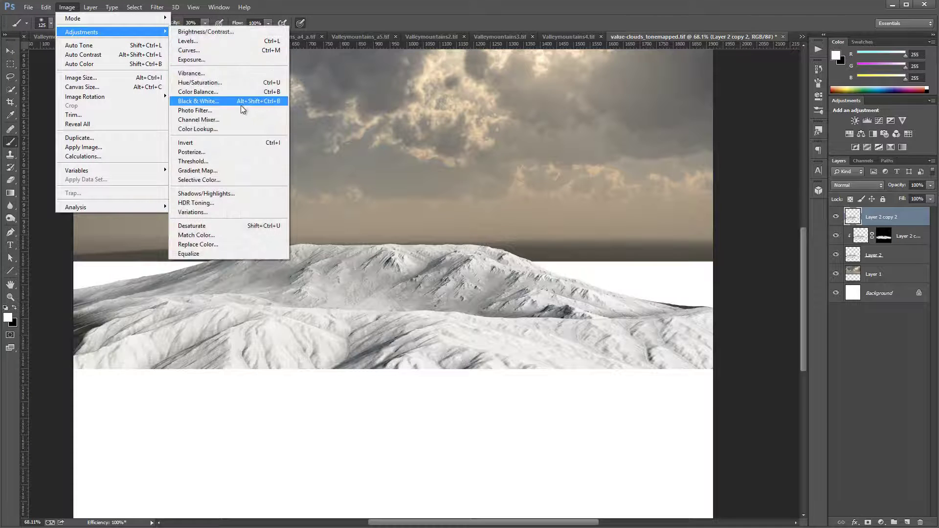
click(241, 105)
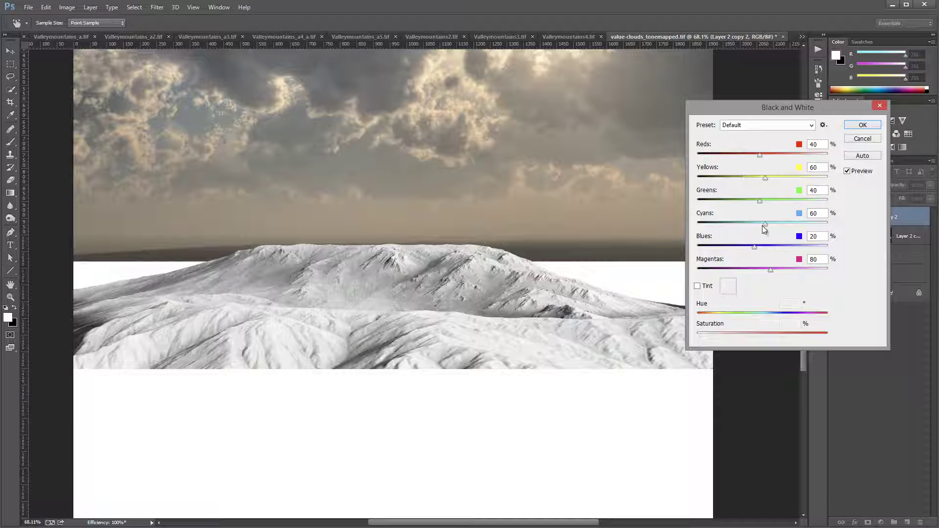
drag(709, 226, 817, 239)
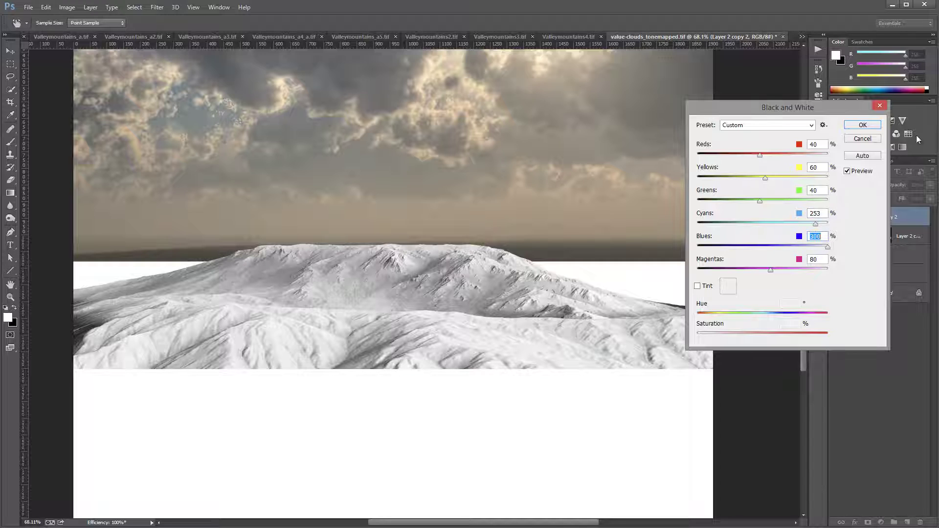
click(862, 125)
Step: Apply Shadows/Highlights to Layer 2 copy 2 with Shadows at 100% and Highlights at 71%
click(67, 7)
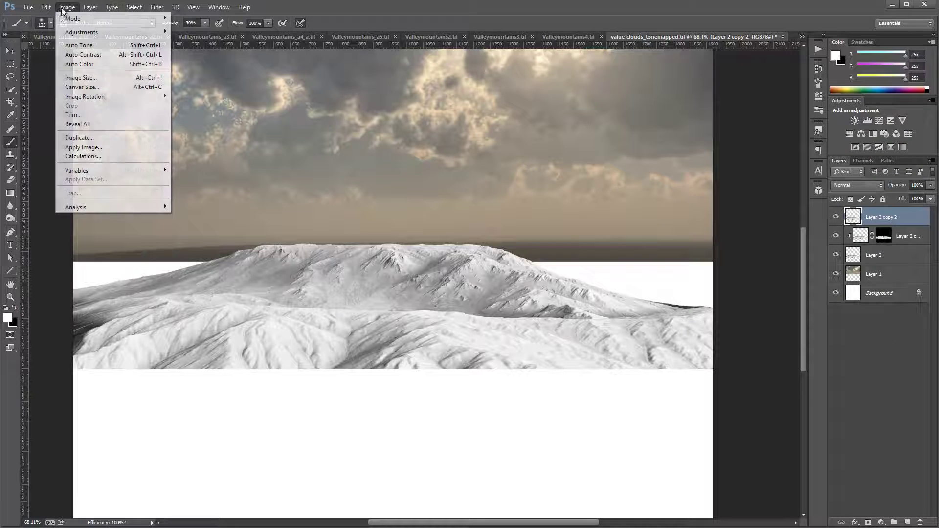
mouse_move(95, 32)
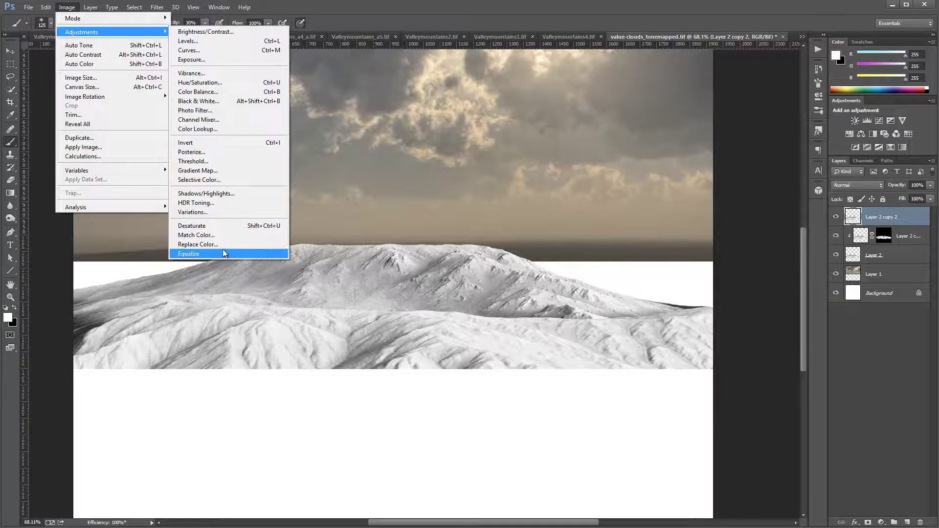
click(230, 194)
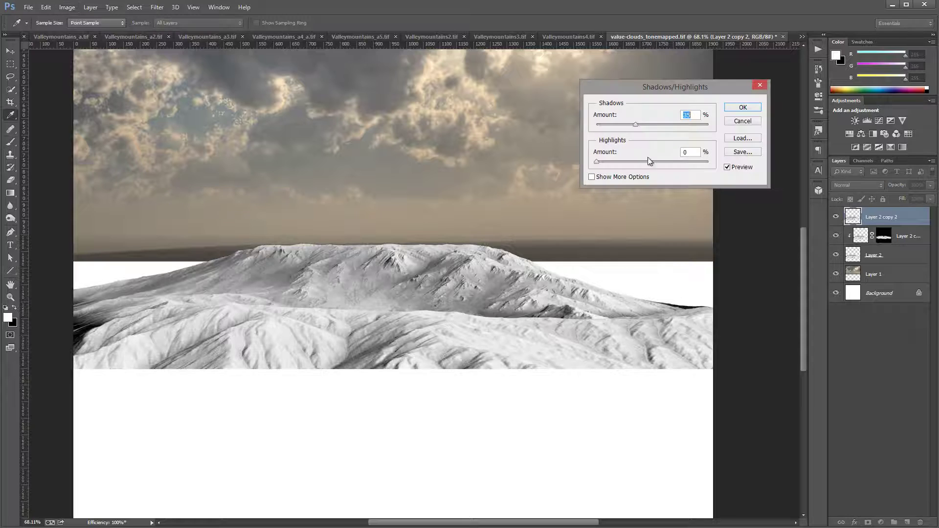
drag(690, 125, 747, 160)
mouse_move(688, 163)
mouse_down()
mouse_move(675, 162)
mouse_move(683, 165)
mouse_up()
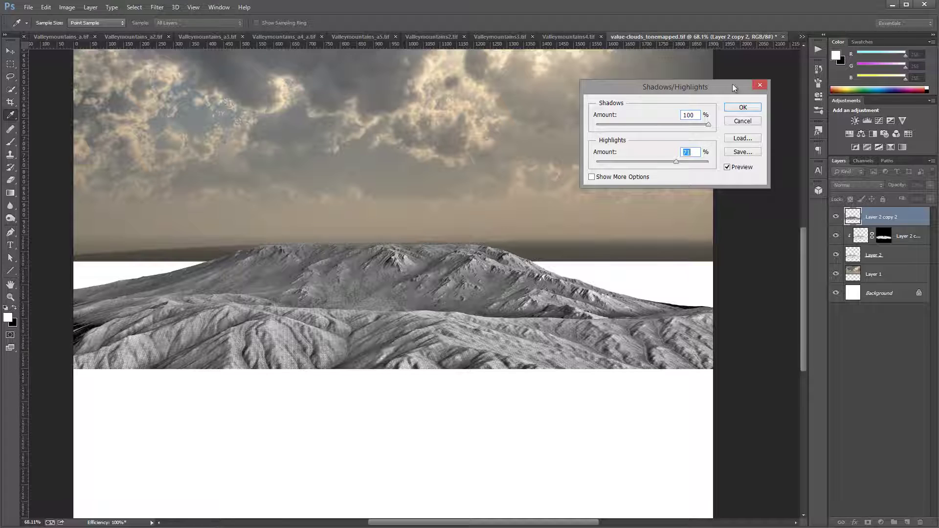
click(741, 107)
Step: Soften Layer 2 copy 2 with a slight, small-radius Gaussian Blur that keeps the mountain's main ridges readable
click(159, 8)
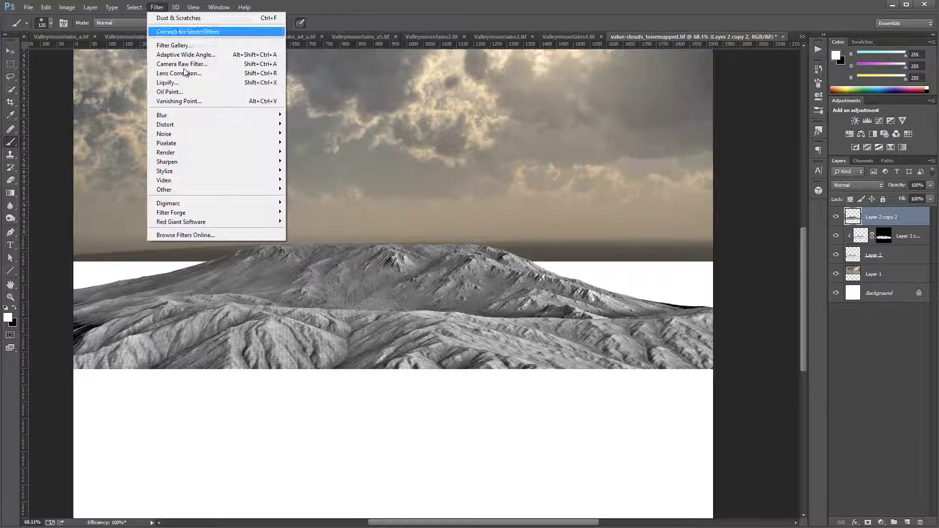
mouse_move(212, 115)
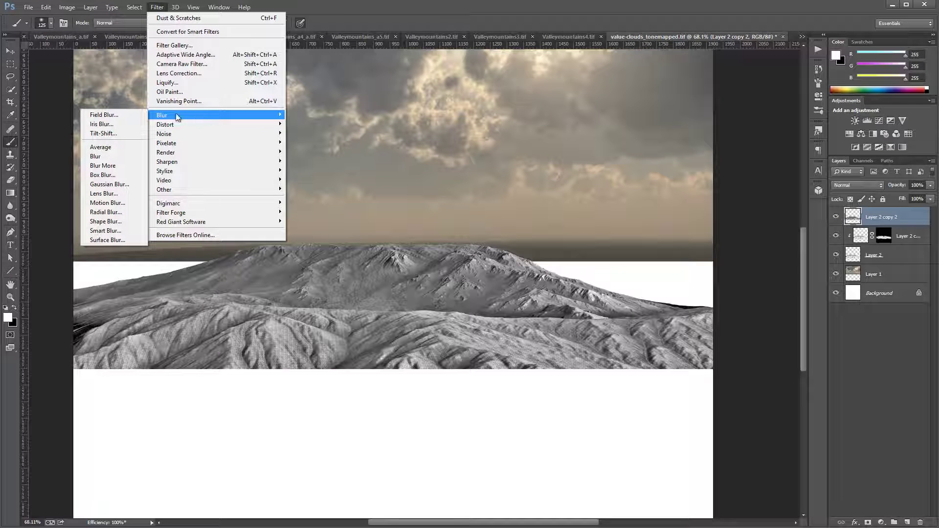
click(123, 189)
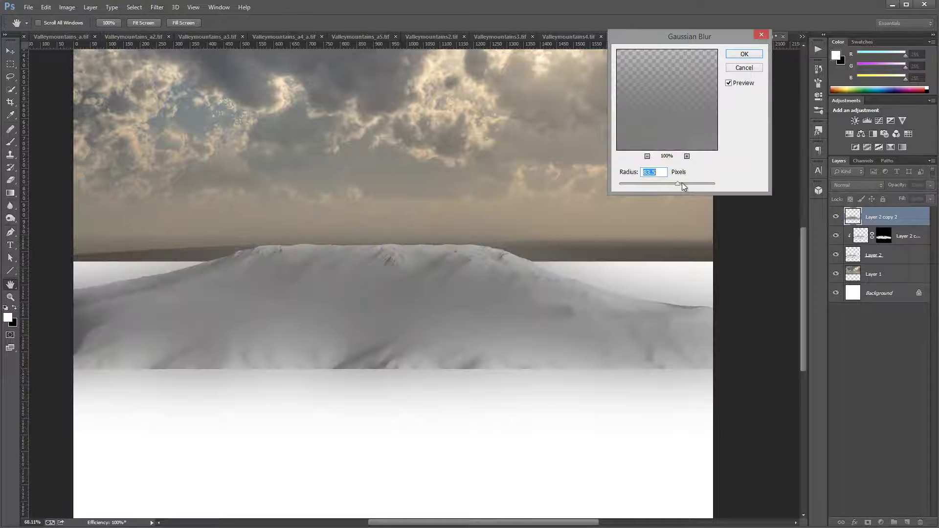
drag(625, 182, 625, 182)
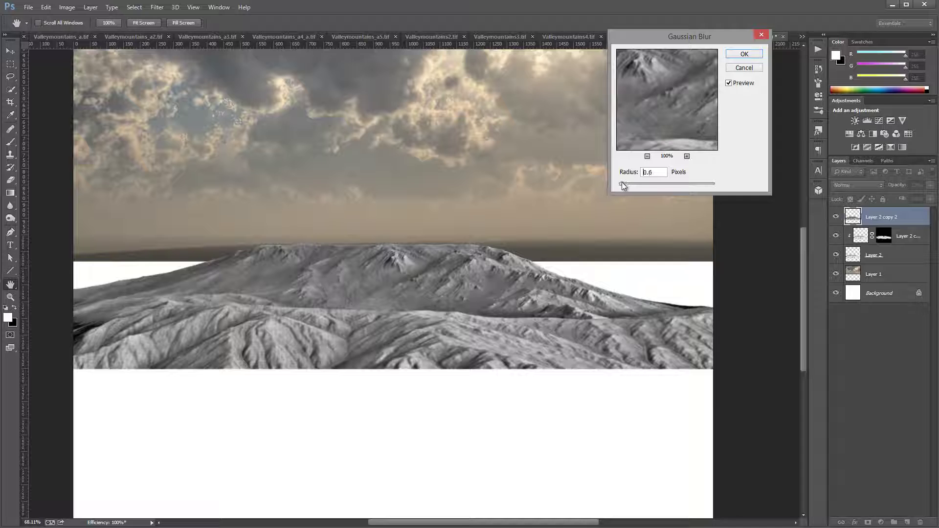
drag(632, 184, 636, 183)
click(737, 56)
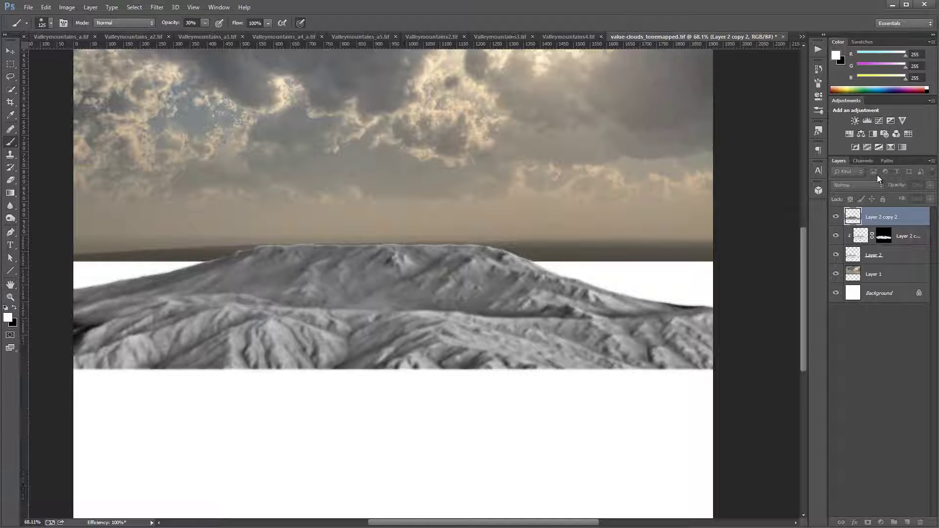
Step: Set Layer 2 copy 2 to Soft Light blending and compare the mountain with and without it
click(878, 184)
click(866, 321)
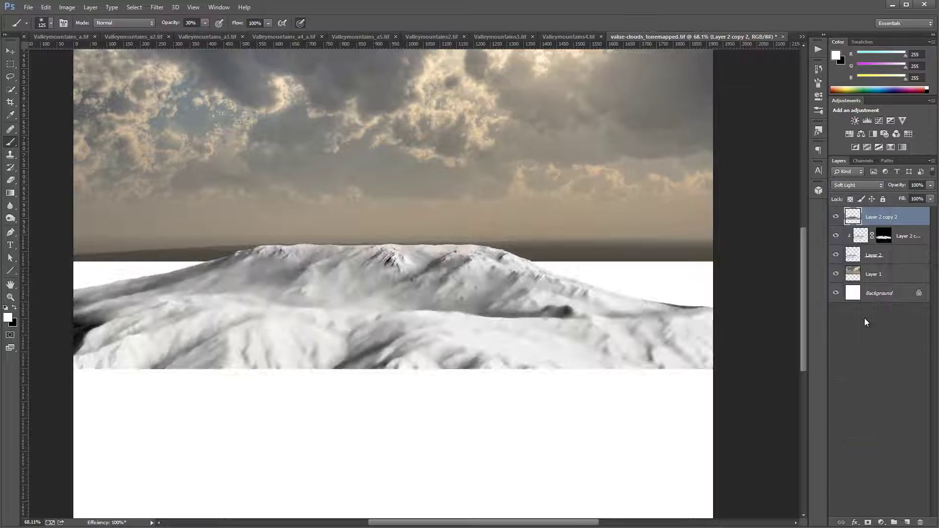
click(836, 218)
click(836, 218)
click(837, 218)
click(836, 218)
click(836, 218)
click(836, 218)
Step: Clip Layer 2 copy 2 to the mountain layer below and reduce its fill to 54%
alt+click(913, 224)
click(931, 199)
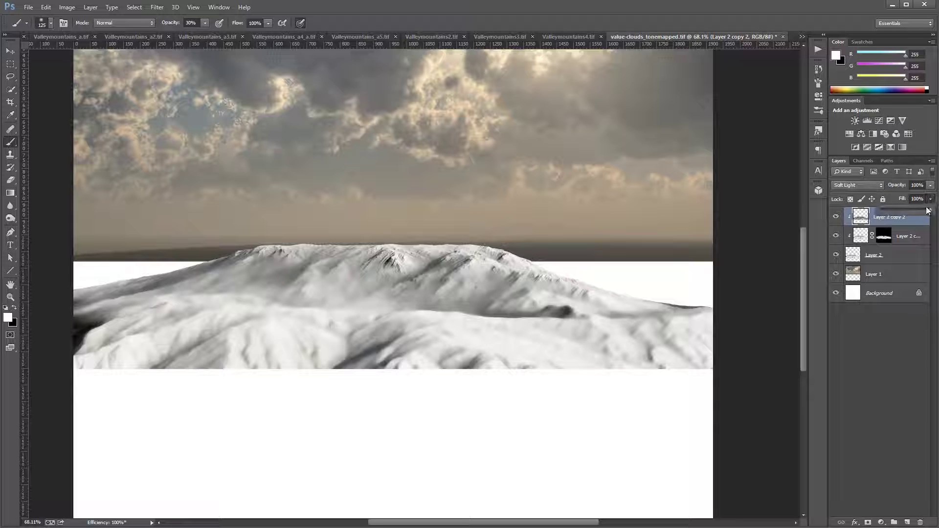
mouse_move(905, 206)
mouse_down()
mouse_move(923, 211)
mouse_move(907, 209)
mouse_up()
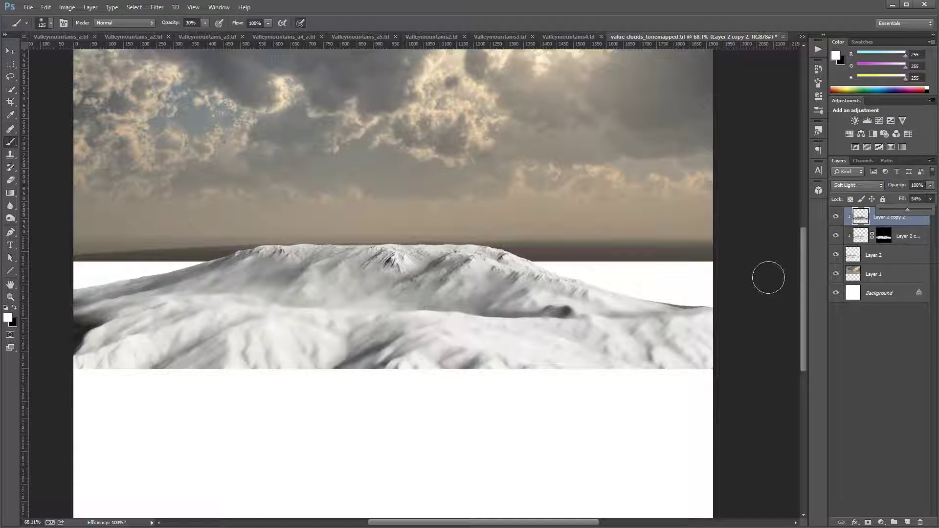
Step: Add a new top layer filled with 50% gray, clip it to the mountain and set its blending to Soft Light
click(10, 51)
scroll(404, 365, up, 5)
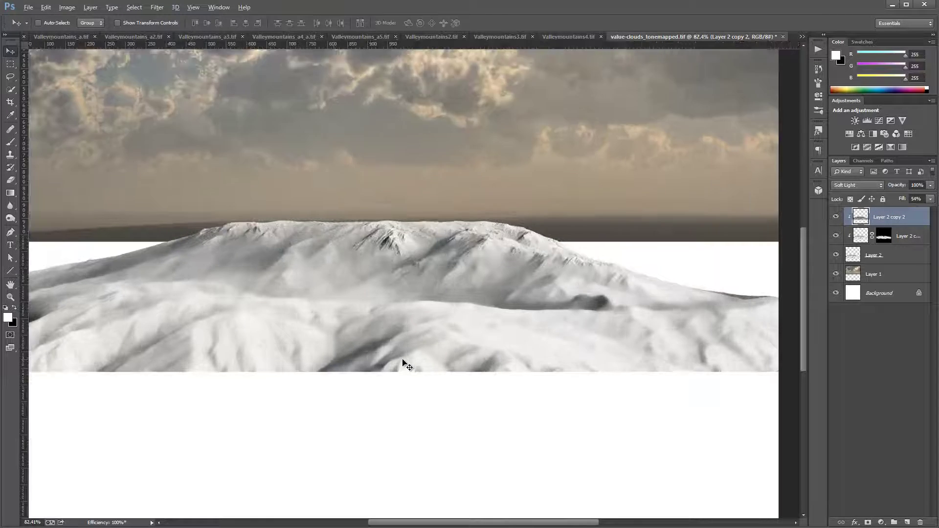
scroll(403, 363, down, 2)
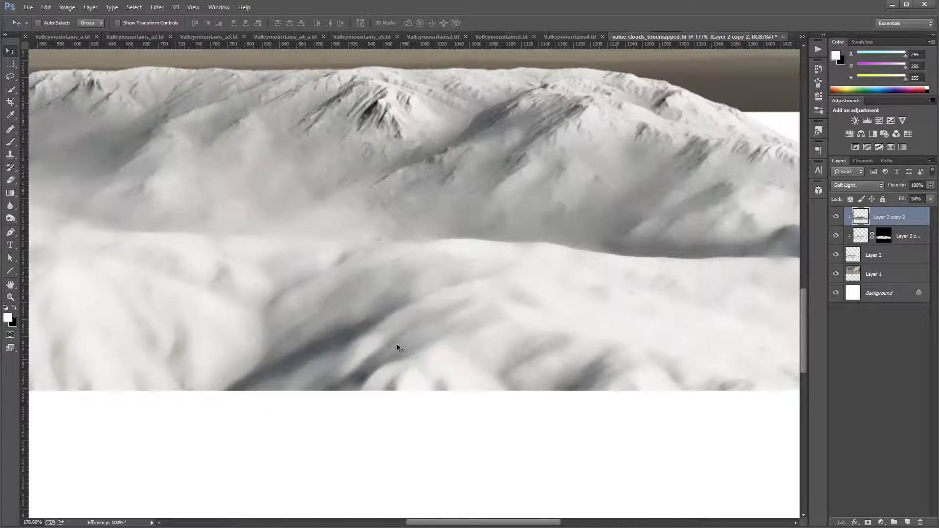
scroll(343, 254, down, 4)
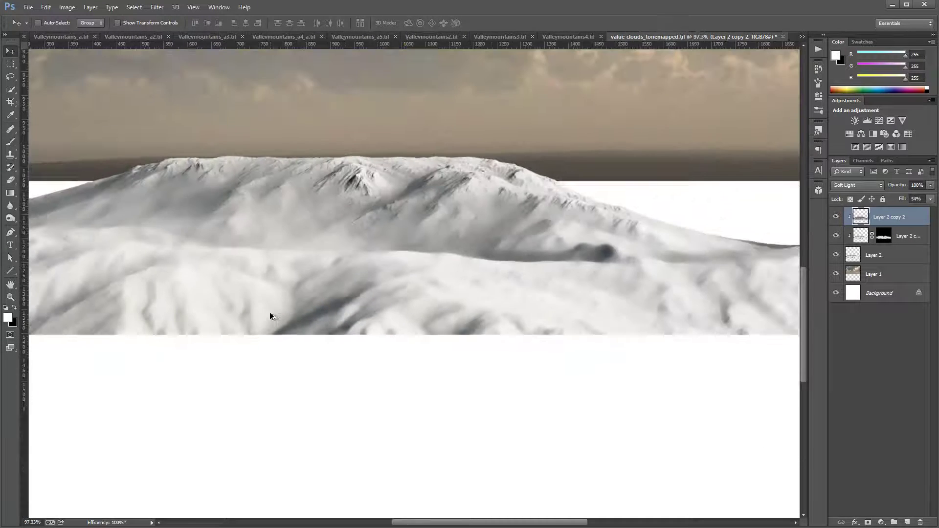
scroll(190, 290, up, 4)
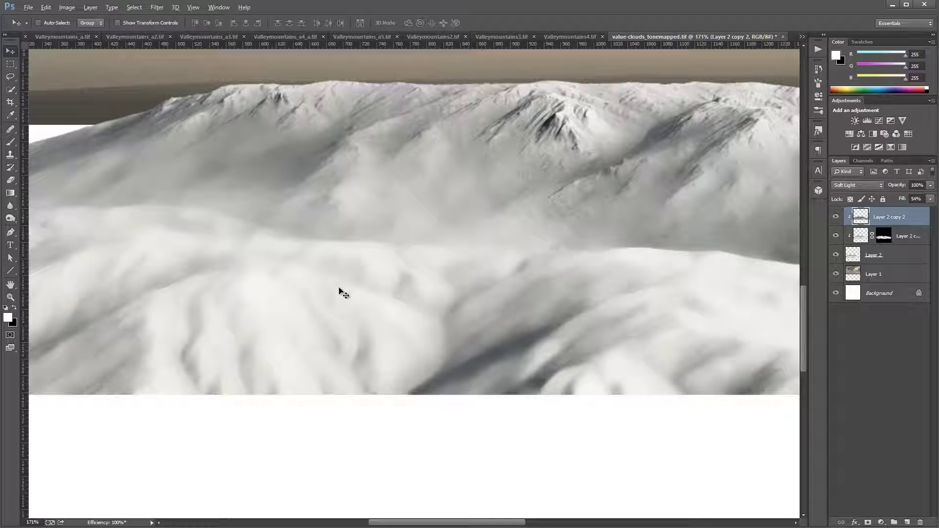
scroll(342, 292, down, 1)
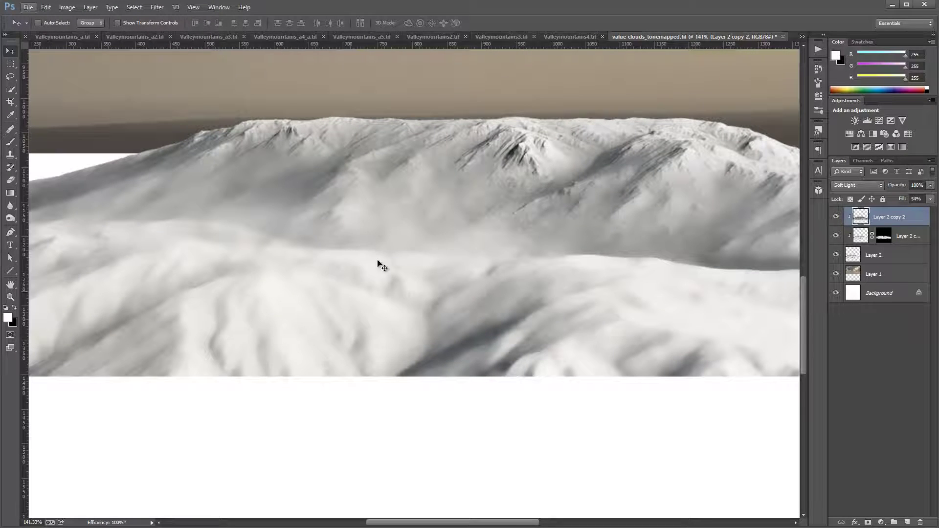
scroll(291, 329, up, 4)
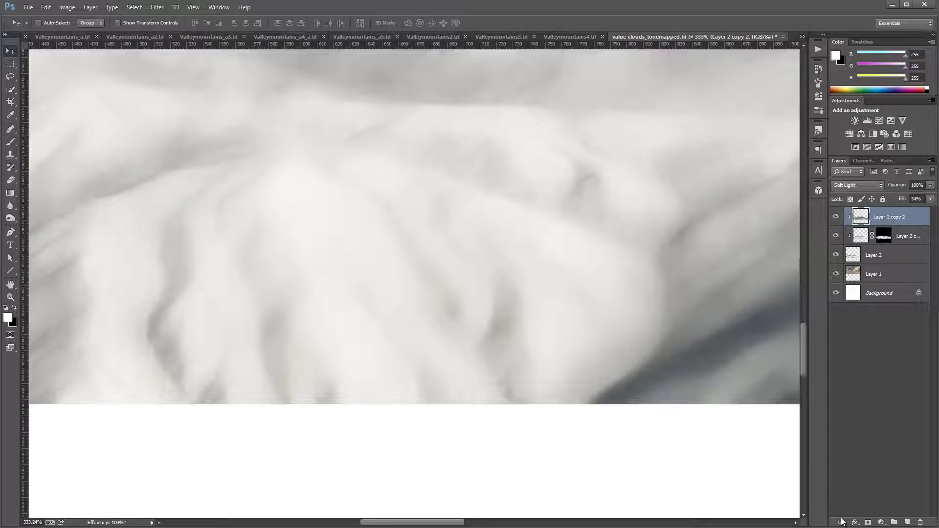
click(906, 522)
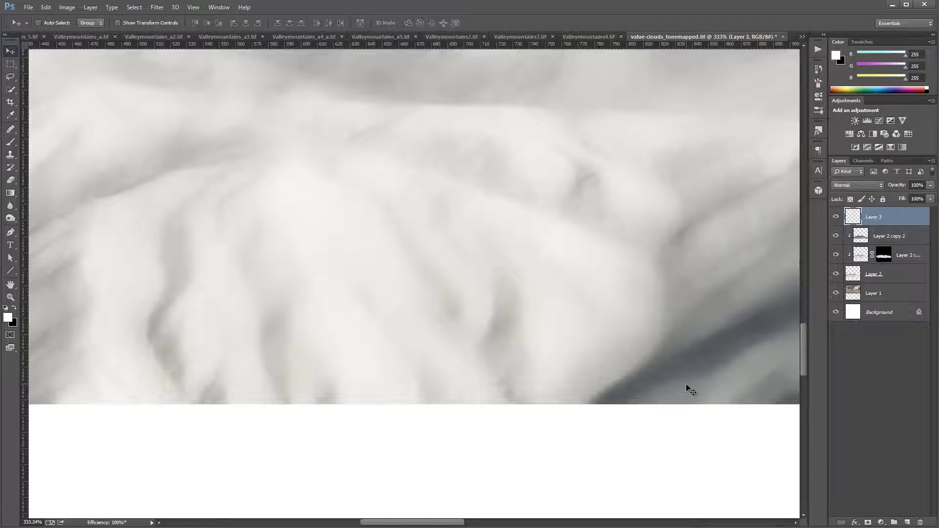
key(shift+F5)
click(519, 135)
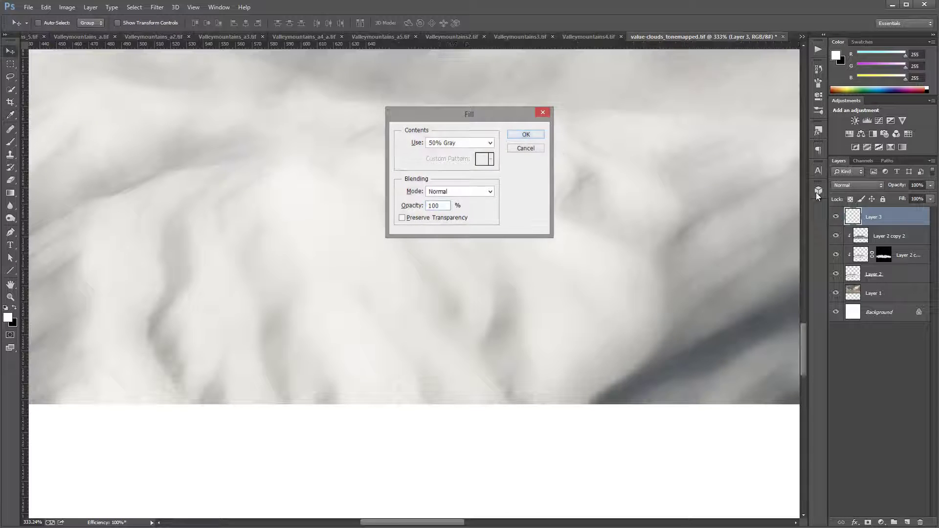
alt+click(906, 223)
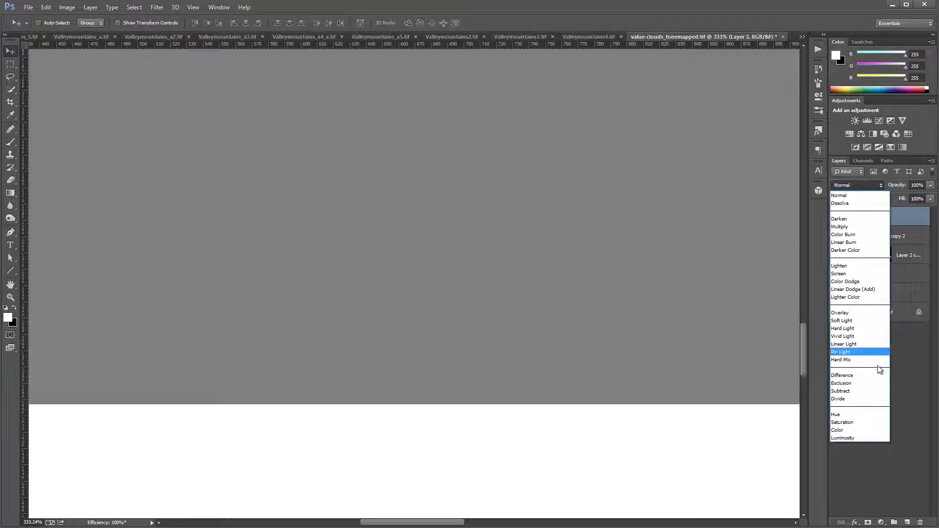
click(870, 320)
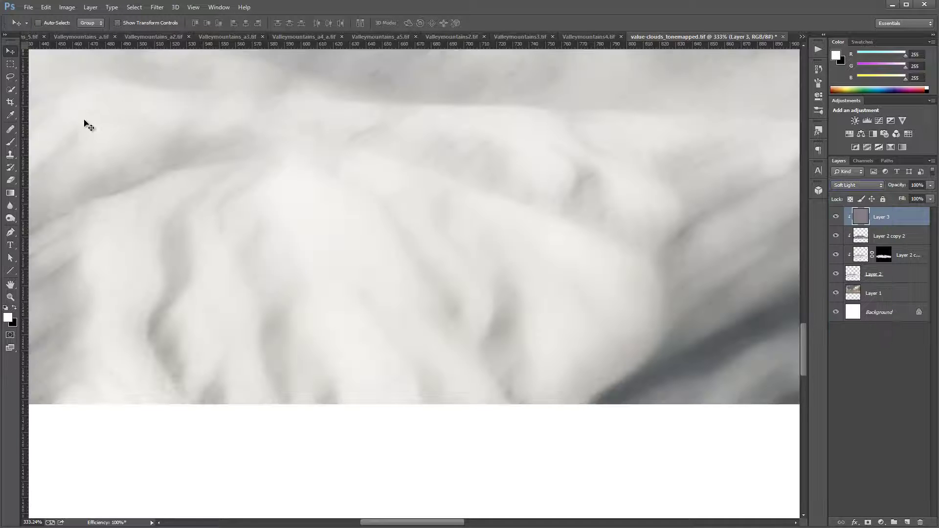
Step: With a 10 px black brush at 10% opacity, paint darker shading along the creases of the foreground snow slopes on Layer 3
key(b)
drag(138, 272, 237, 304)
key(bracketleft)
key(bracketleft)
key(bracketleft)
key(bracketleft)
key(bracketleft)
key(bracketleft)
key(bracketleft)
key(bracketleft)
key(bracketleft)
key(bracketleft)
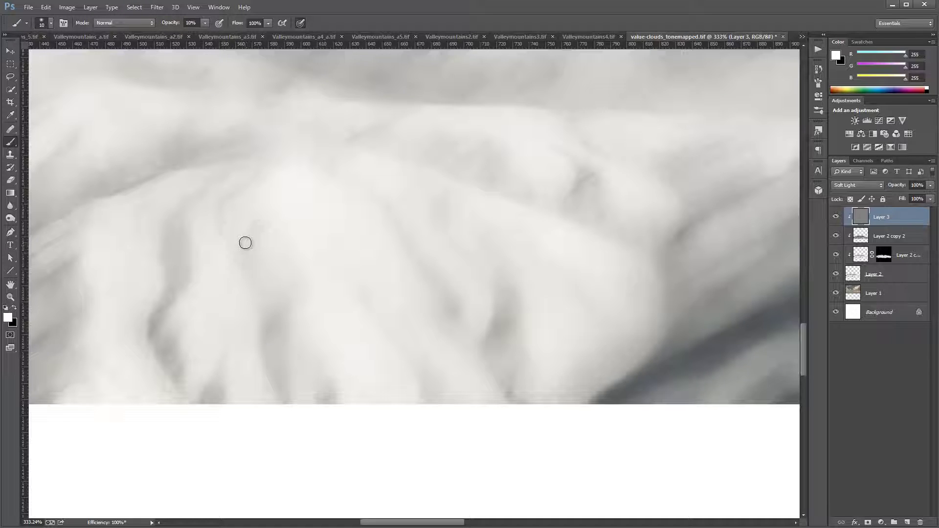
key(x)
mouse_move(260, 292)
mouse_down()
mouse_move(263, 353)
mouse_move(278, 327)
mouse_move(275, 366)
mouse_up()
mouse_move(170, 367)
mouse_down()
mouse_move(194, 396)
mouse_move(206, 379)
mouse_up()
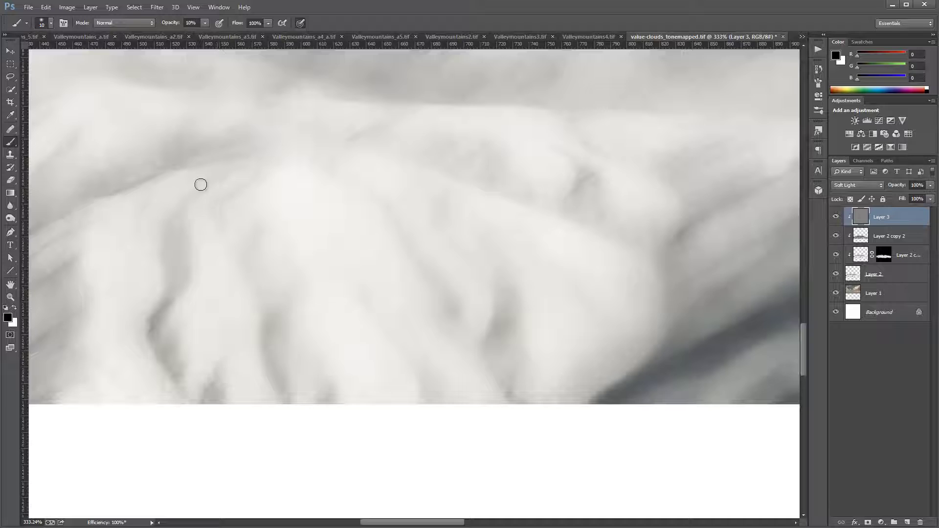
drag(178, 225, 158, 298)
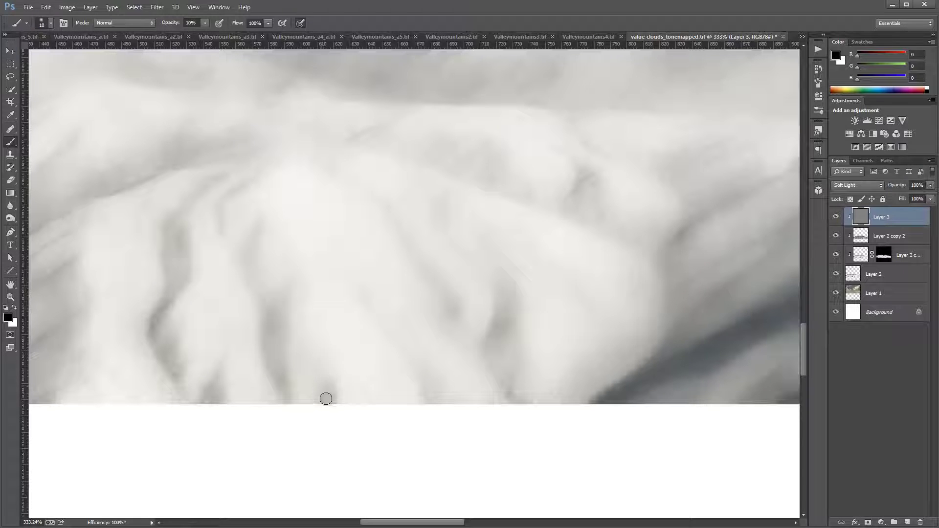
drag(528, 358, 528, 360)
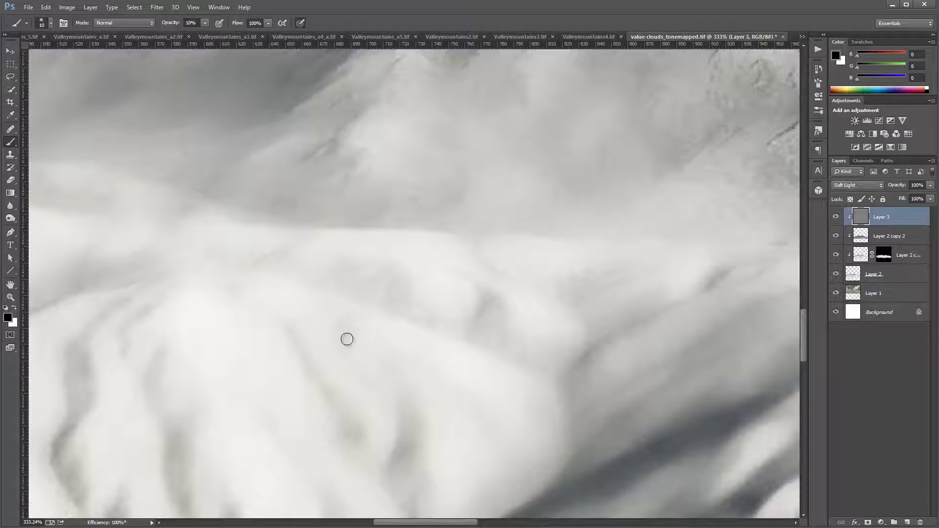
mouse_move(404, 390)
mouse_down()
mouse_move(411, 450)
mouse_move(401, 451)
mouse_up()
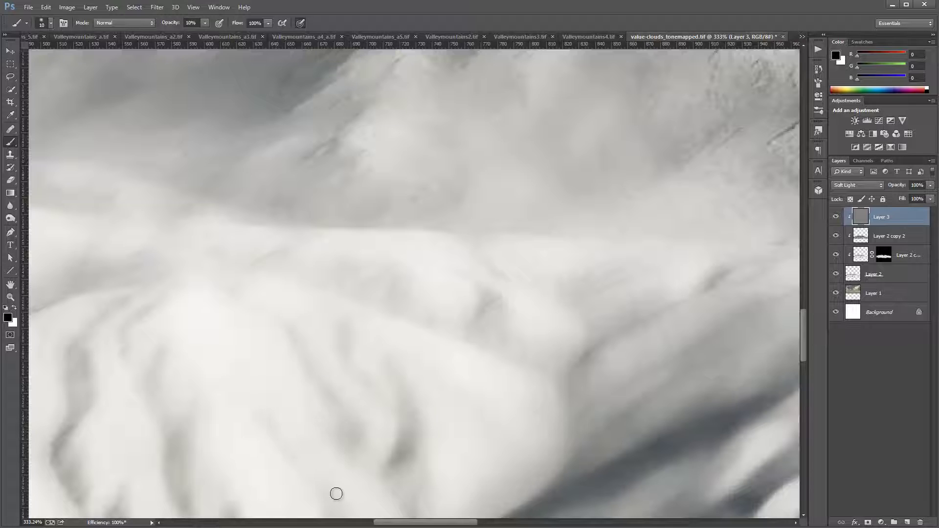
Step: Group all the mountain layers from Layer 3 down to Layer 2
scroll(397, 385, down, 5)
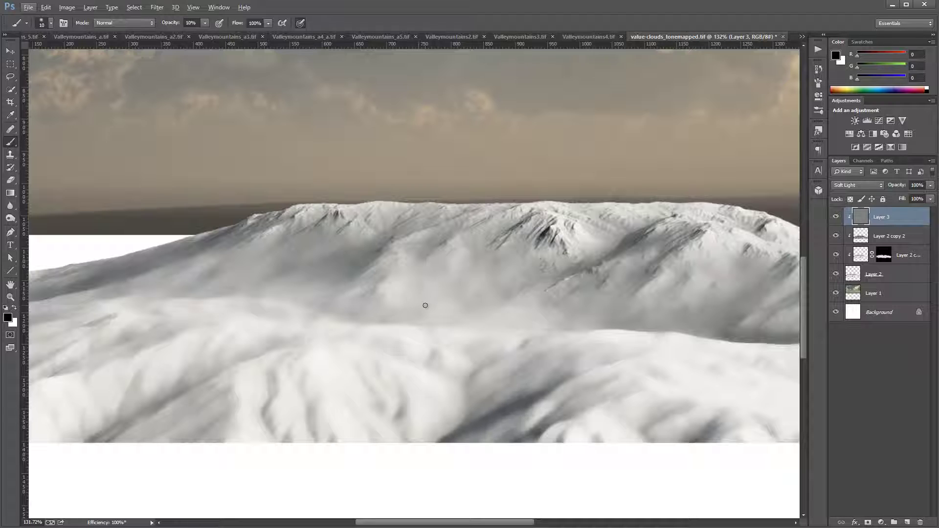
scroll(425, 305, down, 3)
scroll(420, 307, up, 2)
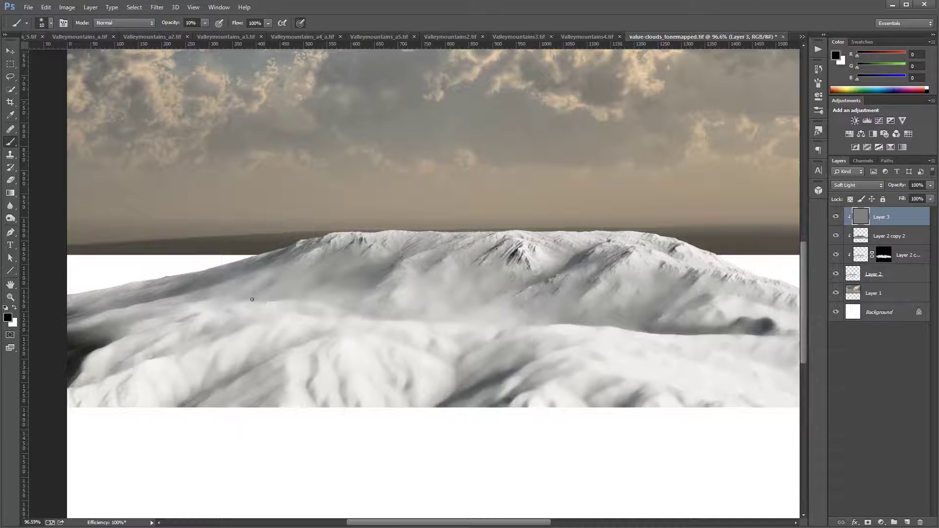
shift+click(893, 272)
key(ctrl+g)
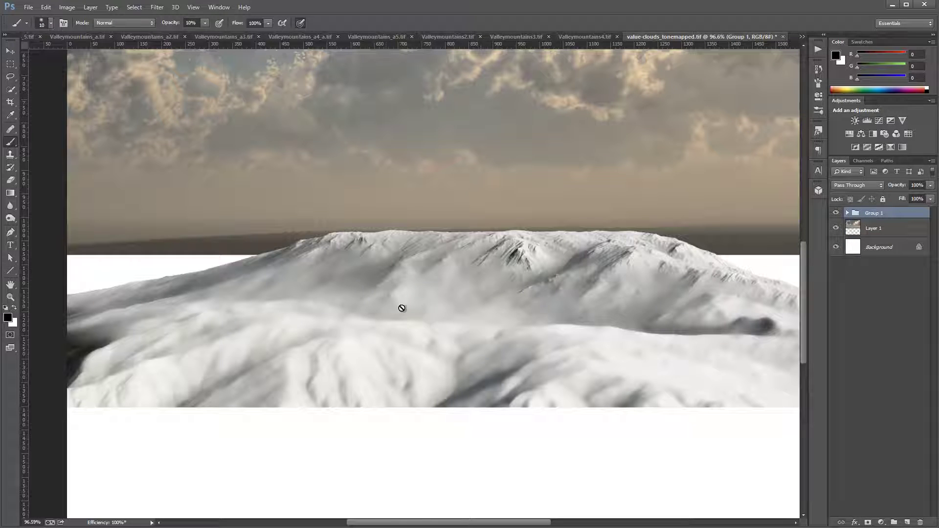
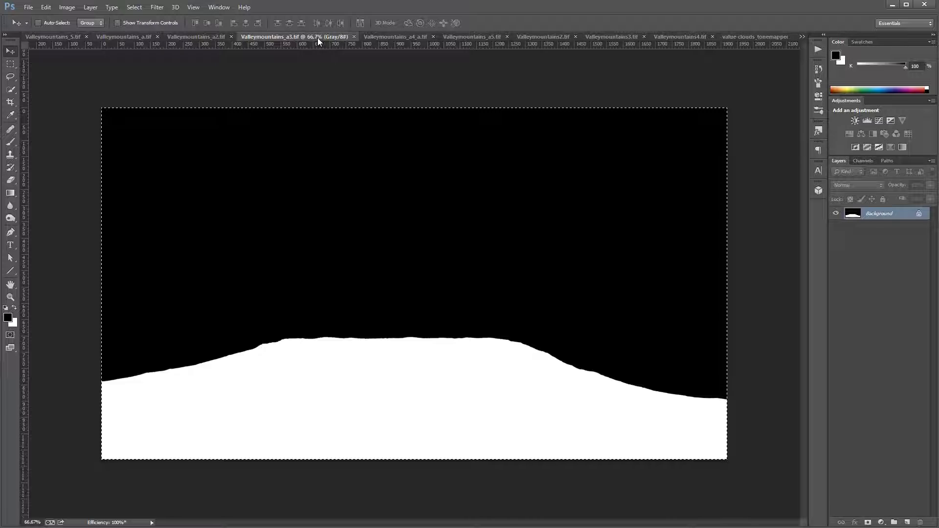
Step: Close the Valleymountains_a3.tif mask and the Valleymountains3.tif render without saving changes
click(354, 37)
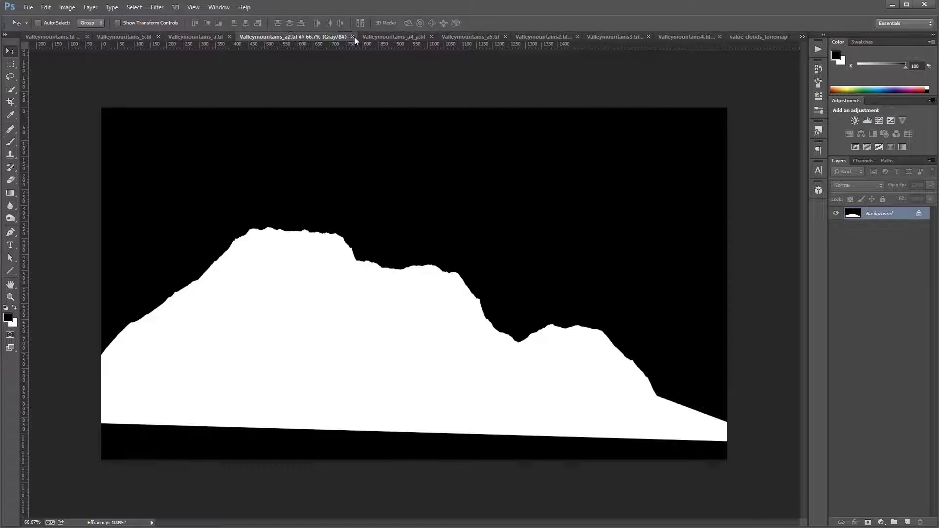
click(371, 37)
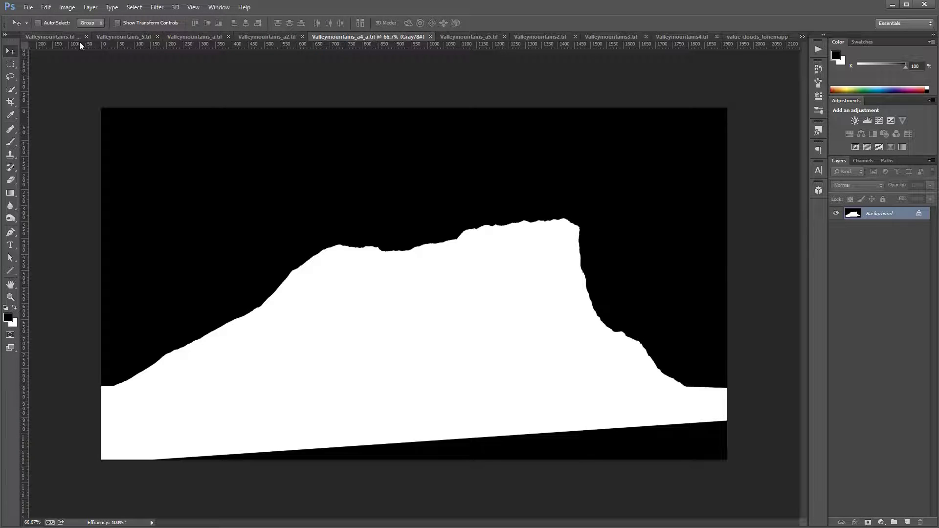
click(66, 37)
click(390, 37)
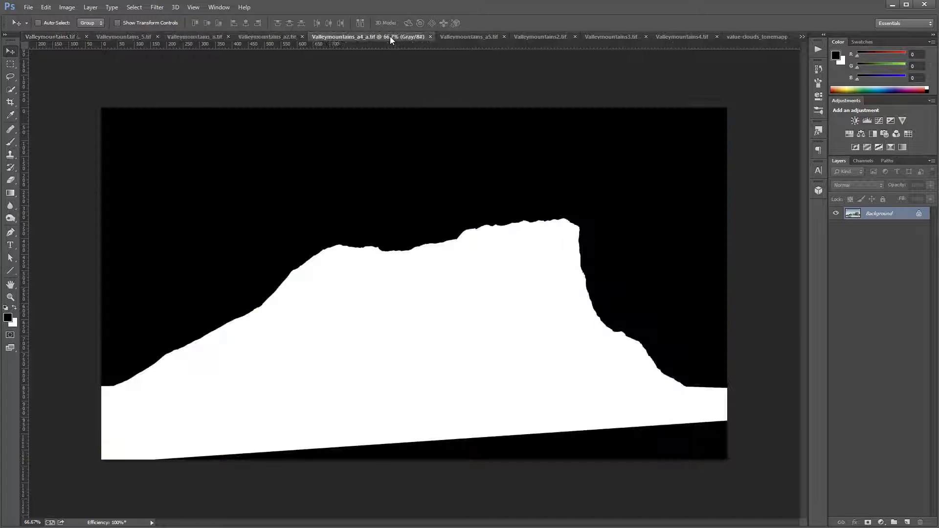
click(479, 37)
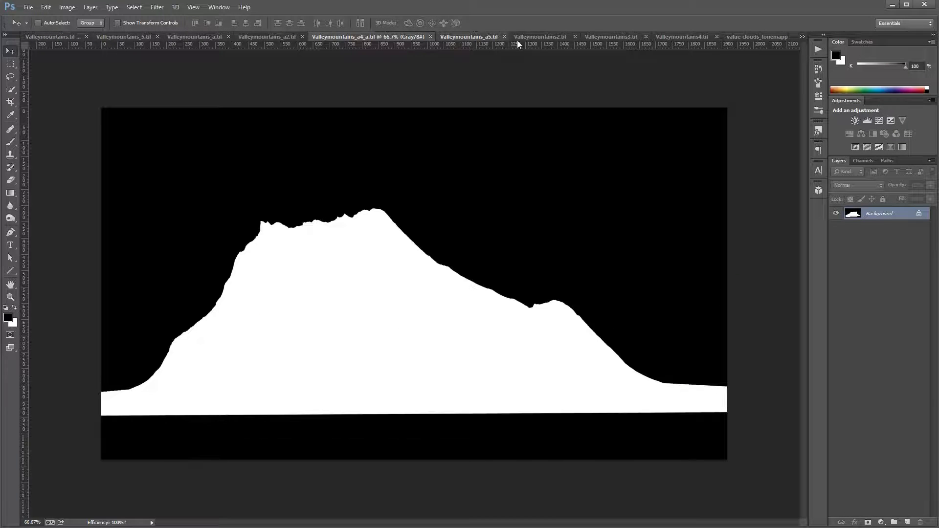
click(535, 37)
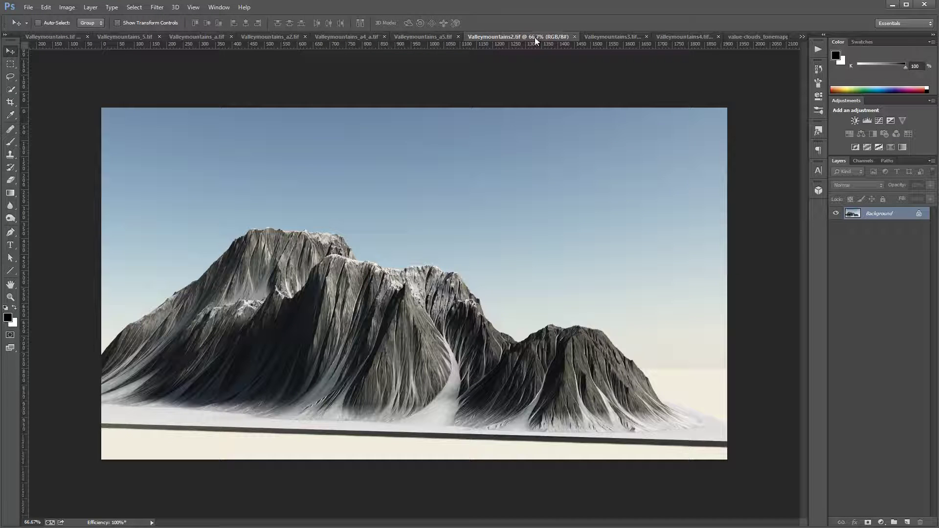
click(623, 36)
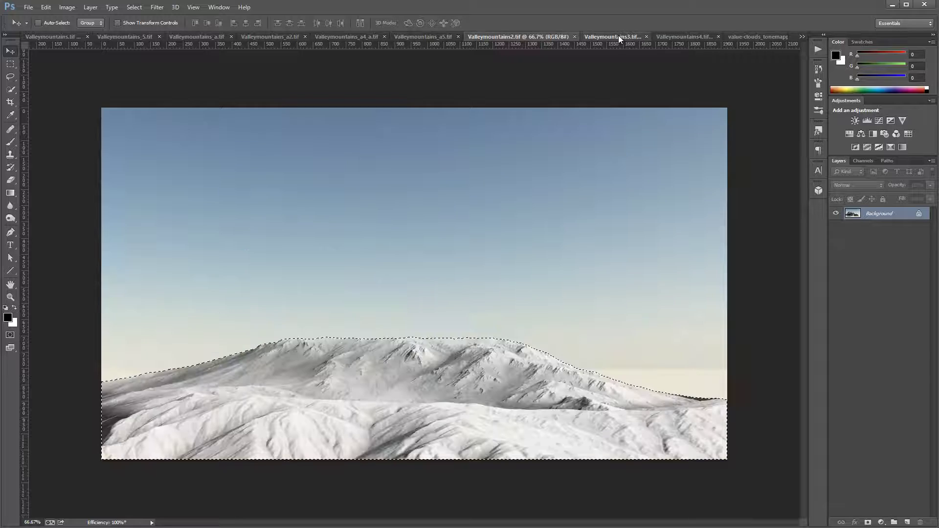
click(649, 37)
click(482, 204)
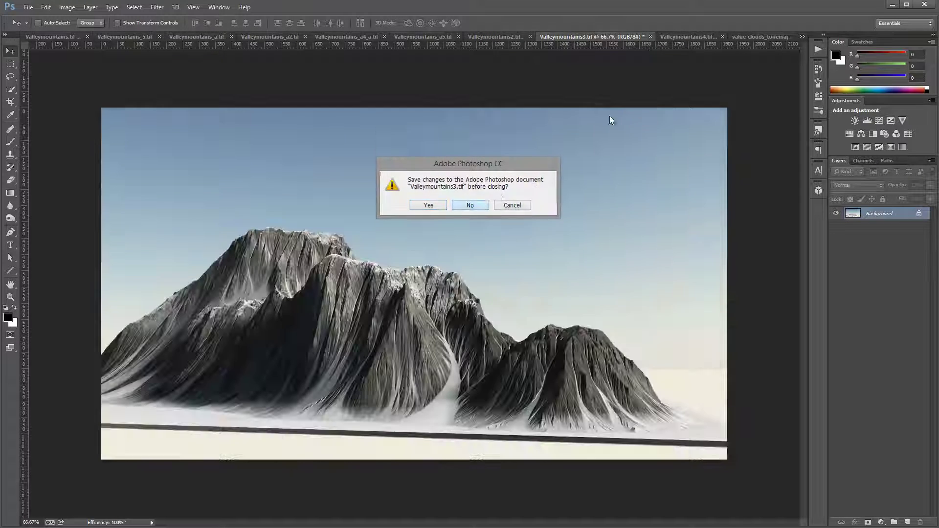
Step: Select and copy the entire Valleymountains_a4_a.tif mask that matches the Valleymountains4.tif render
click(653, 36)
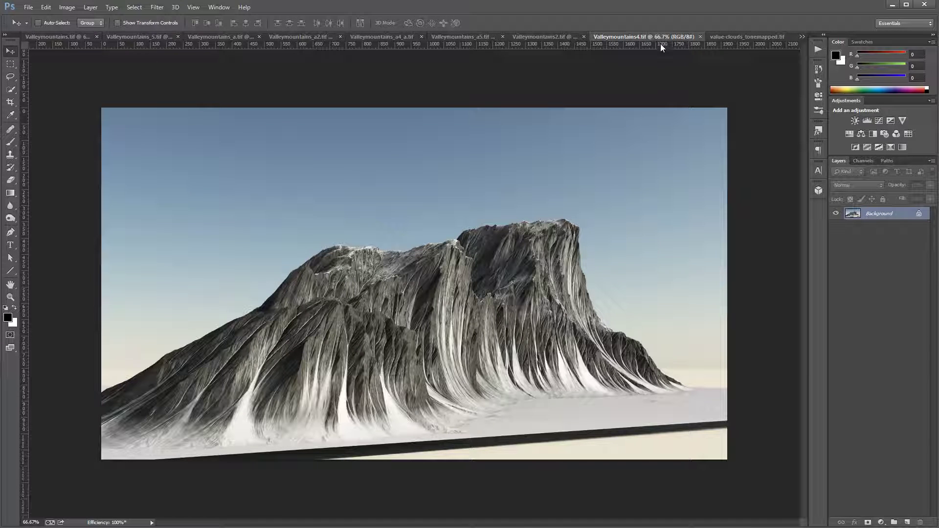
click(296, 36)
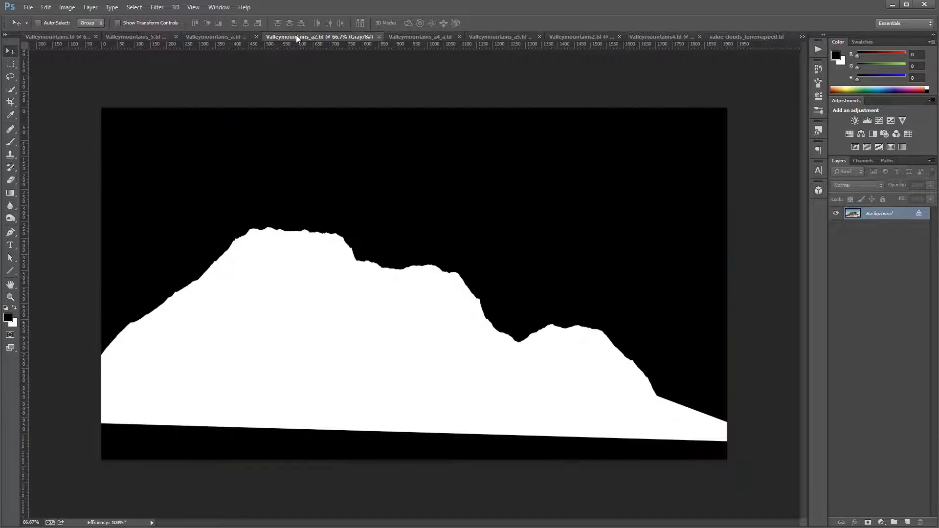
click(415, 35)
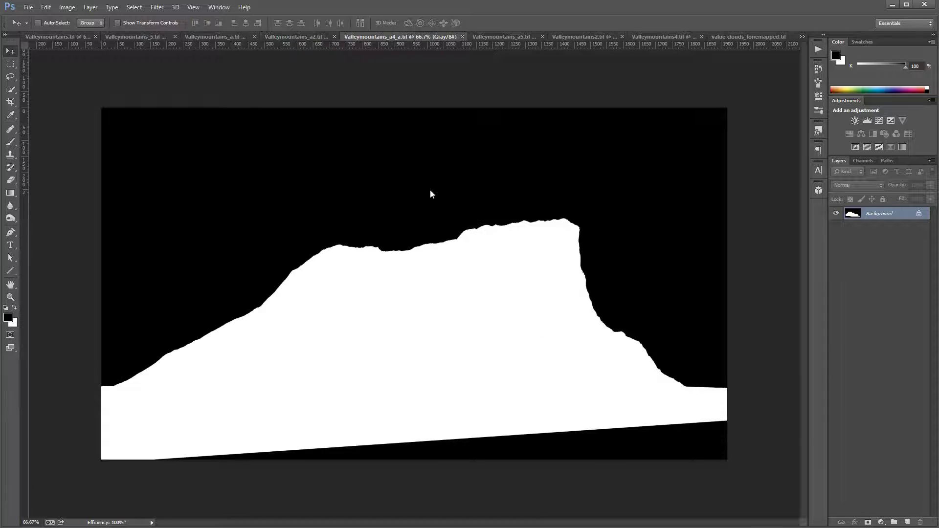
click(864, 161)
click(845, 161)
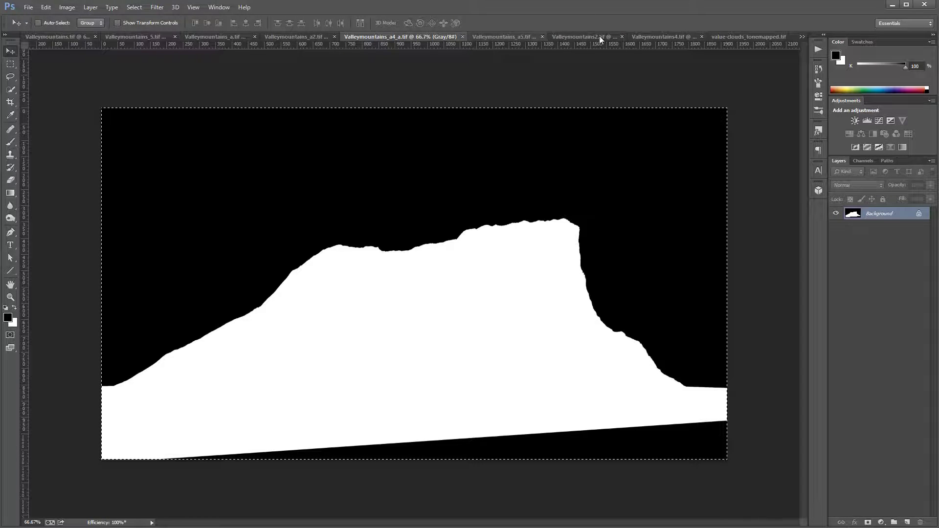
Step: Paste the copied mask into a new alpha channel of Valleymountains4.tif and load it as a selection
click(656, 37)
click(863, 161)
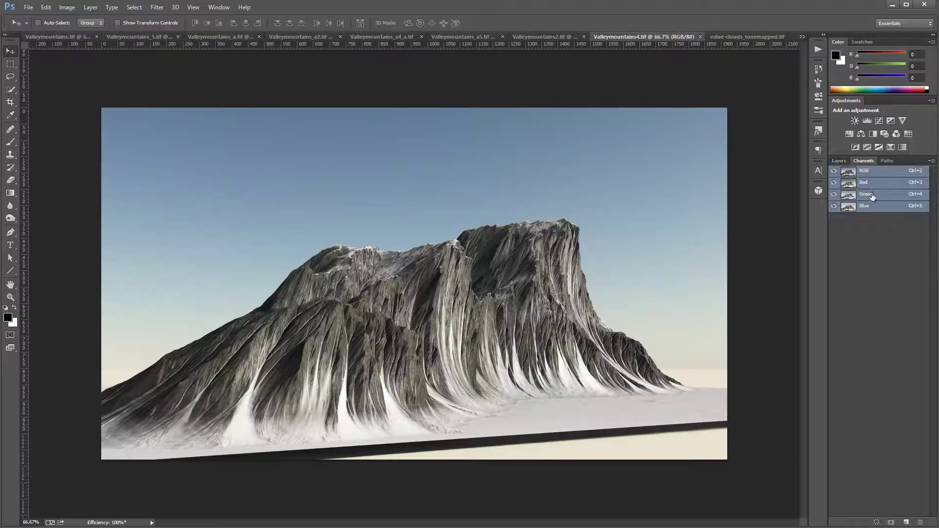
click(907, 522)
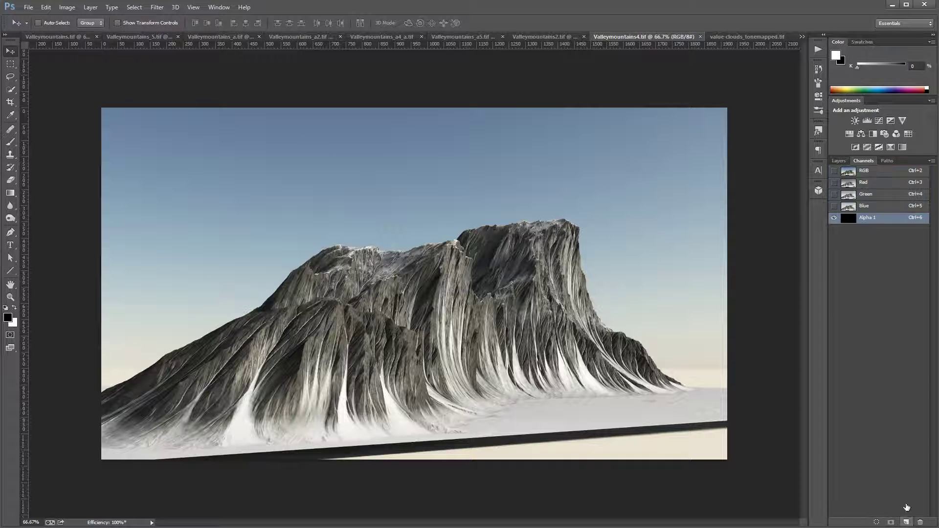
key(ctrl+v)
ctrl+click(846, 220)
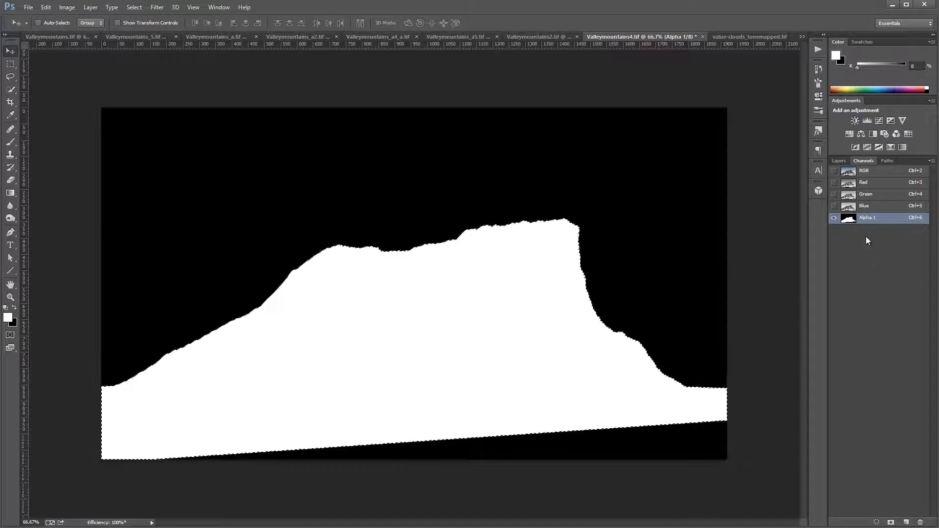
Step: Try to move the selected area of Valleymountains4.tif into value-clouds_tonemapped.tif with the alpha channel active, and undo the placement
click(836, 173)
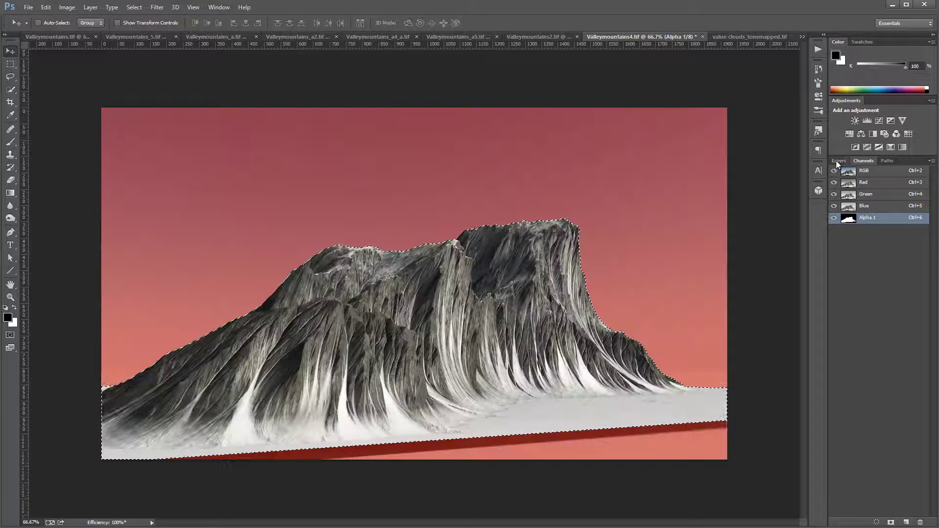
click(839, 161)
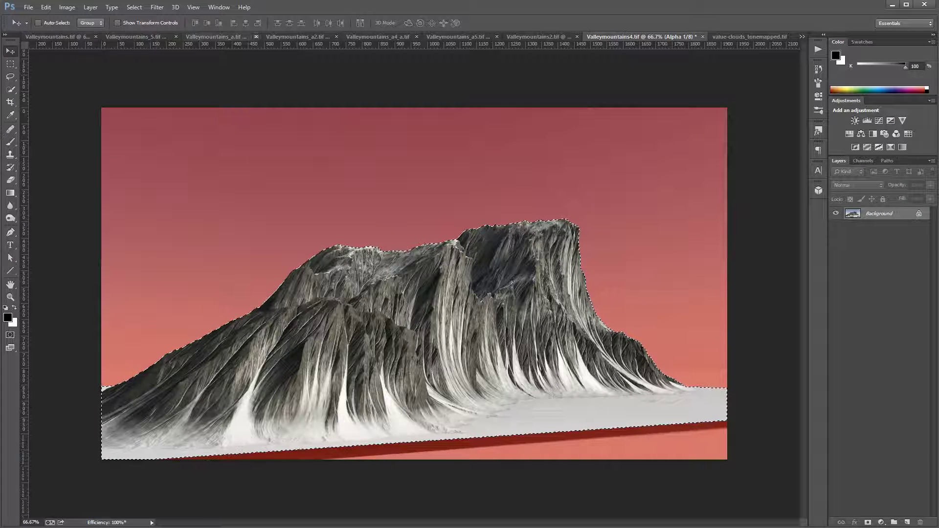
drag(531, 331, 525, 247)
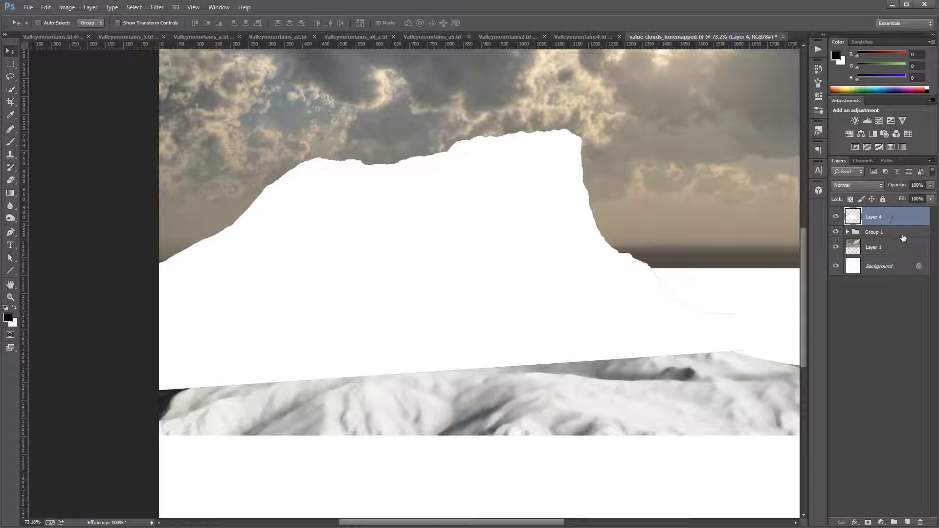
key(ctrl+z)
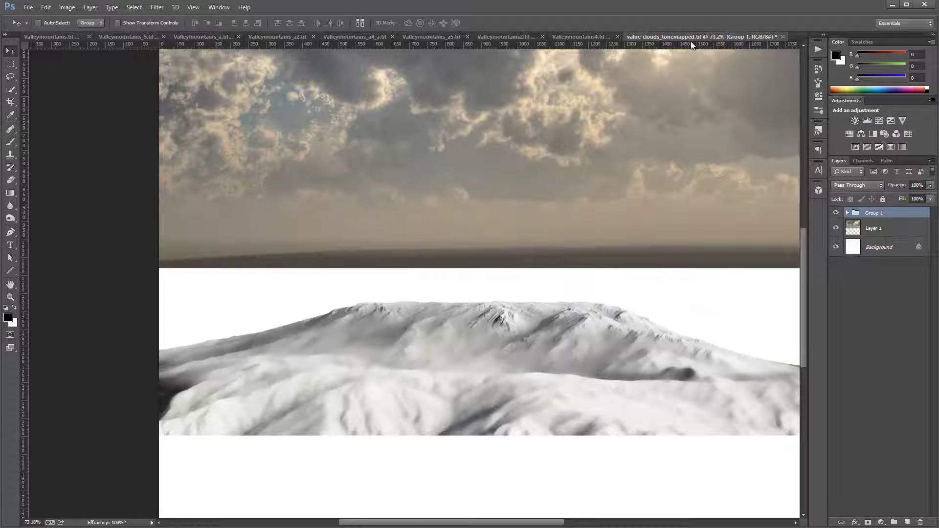
Step: Make the RGB channels of Valleymountains4.tif active and move the selected mountain into value-clouds_tonemapped.tif
click(520, 37)
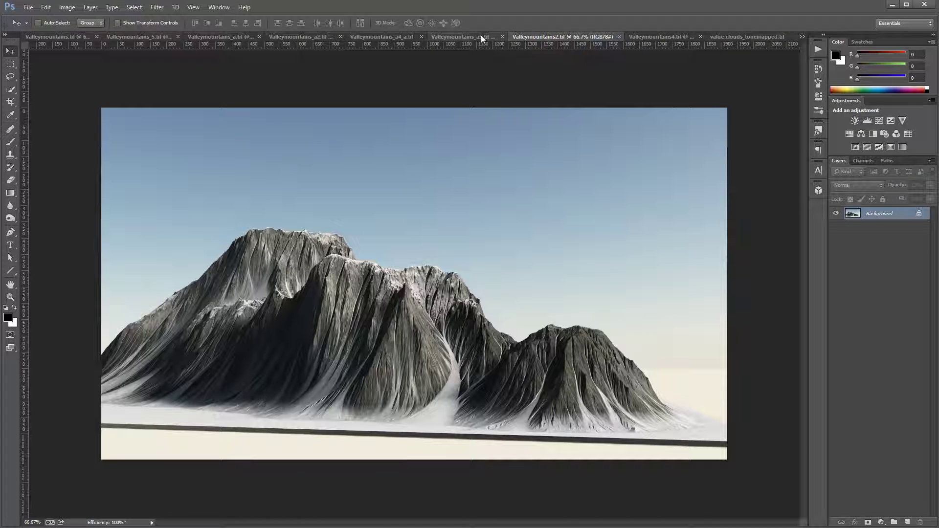
click(655, 37)
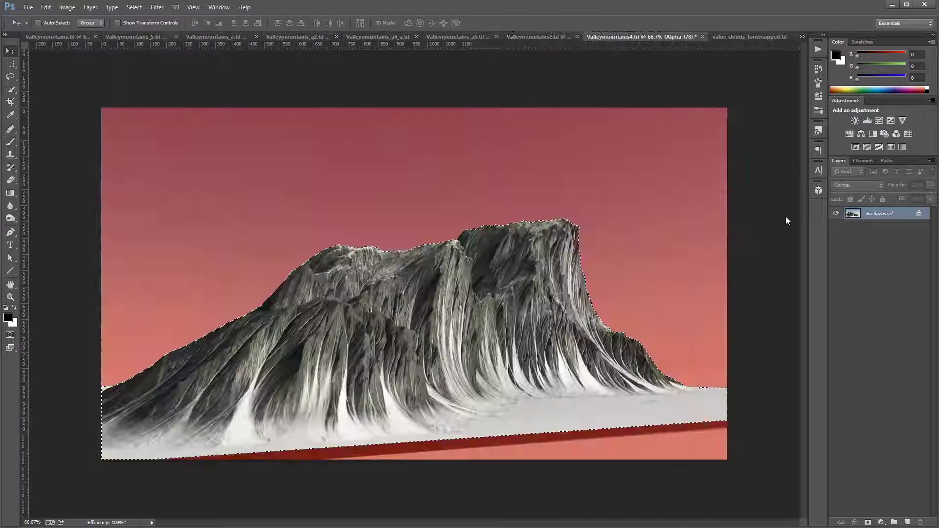
click(863, 160)
click(863, 170)
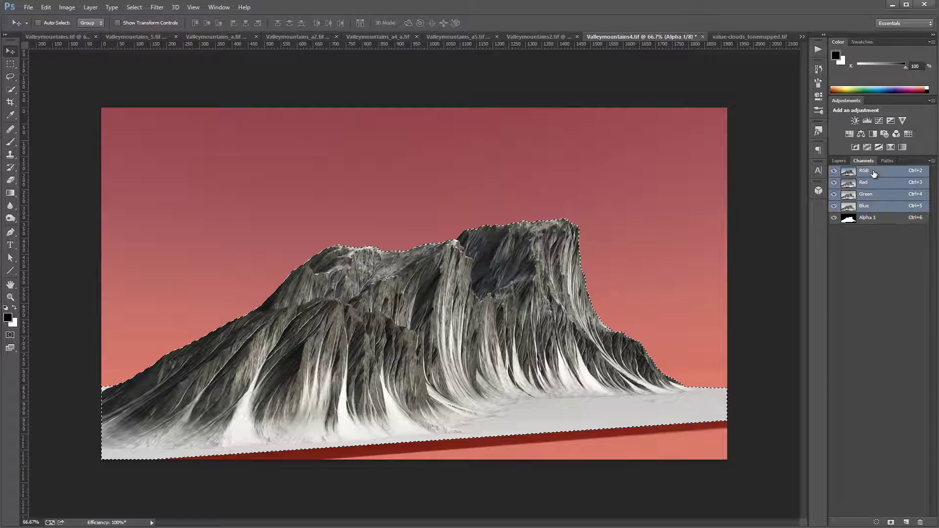
click(839, 161)
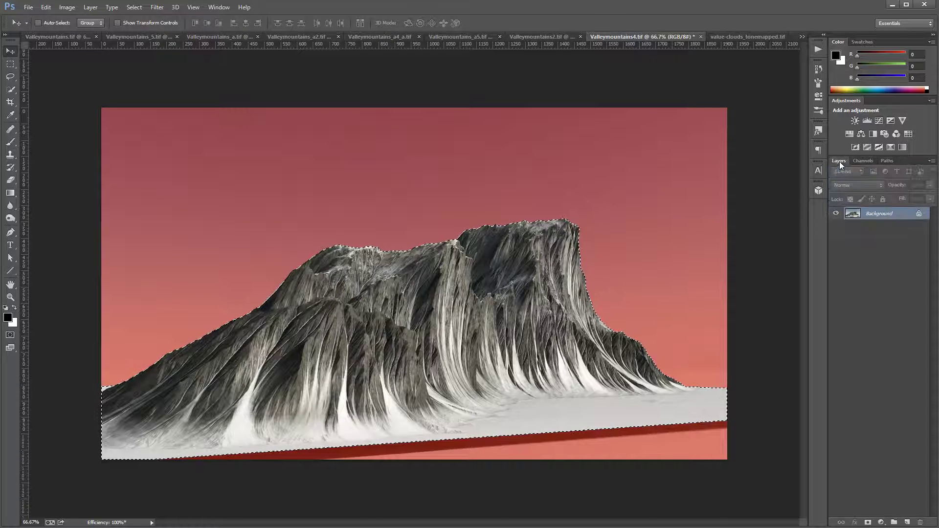
drag(497, 272, 457, 277)
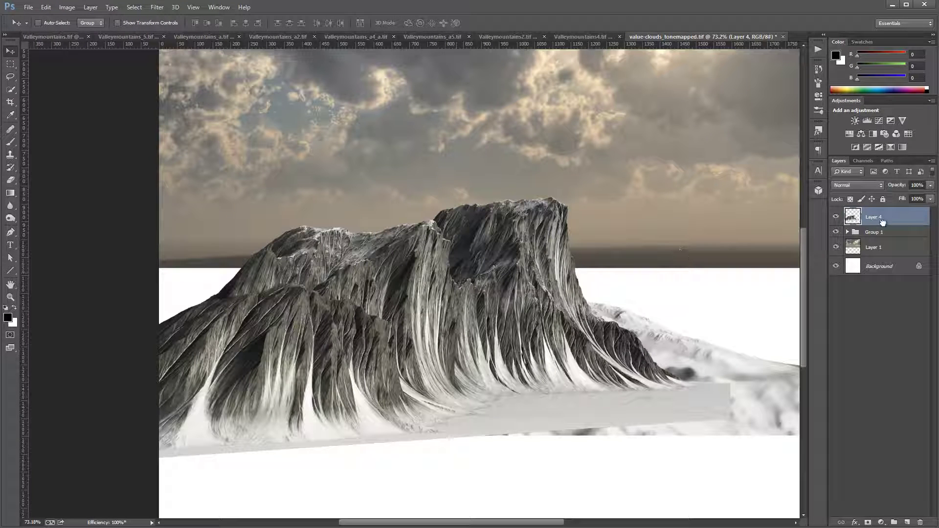
Step: Place Layer 4 below Group 1 and raise its mountain above the foreground snow hill, toward the canvas's left edge
drag(882, 222, 875, 239)
drag(431, 313, 474, 206)
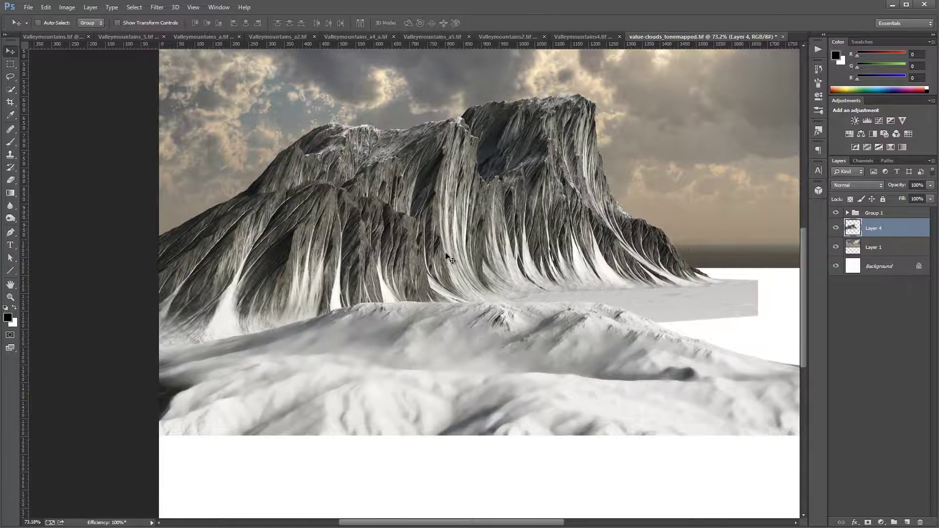
scroll(445, 253, down, 4)
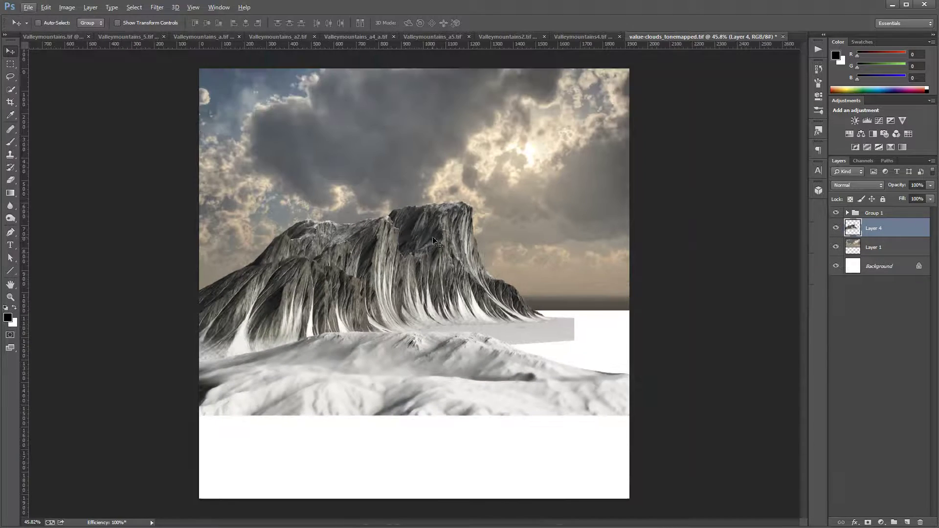
drag(409, 240, 405, 217)
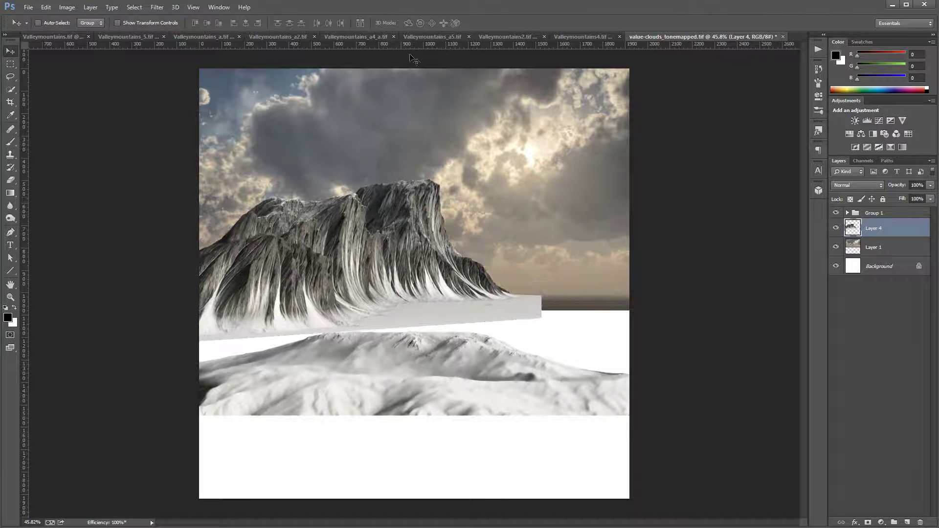
Step: Close Valleymountains4.tif without saving changes and close its Valleymountains_a4_a.tif mask
click(619, 37)
click(697, 38)
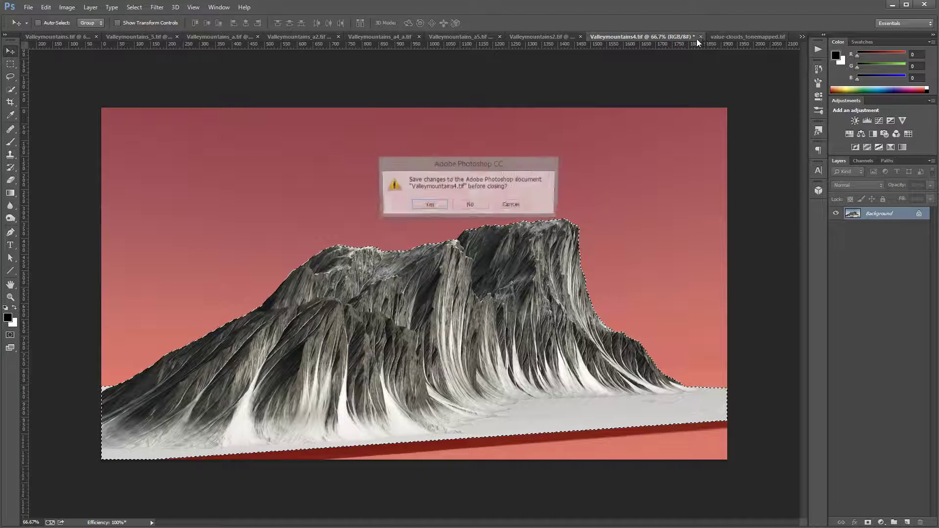
click(470, 204)
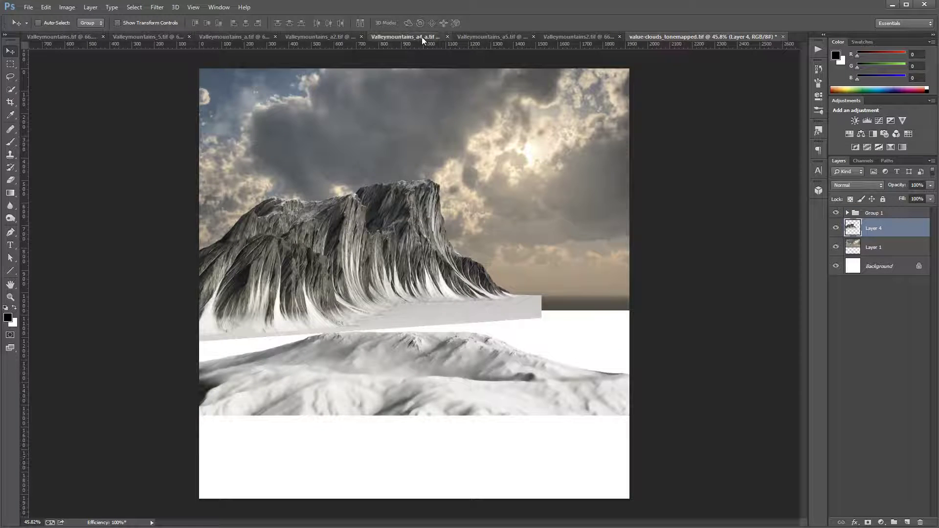
click(422, 37)
click(508, 37)
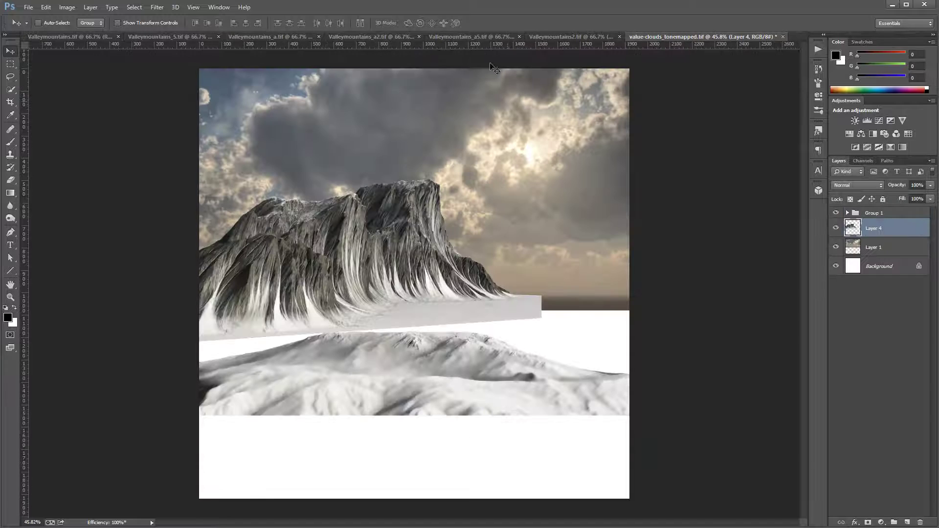
Step: Copy the Valleymountains_a.tif mask into a new alpha channel of Valleymountains.tif and load it as a selection on the RGB image
click(71, 36)
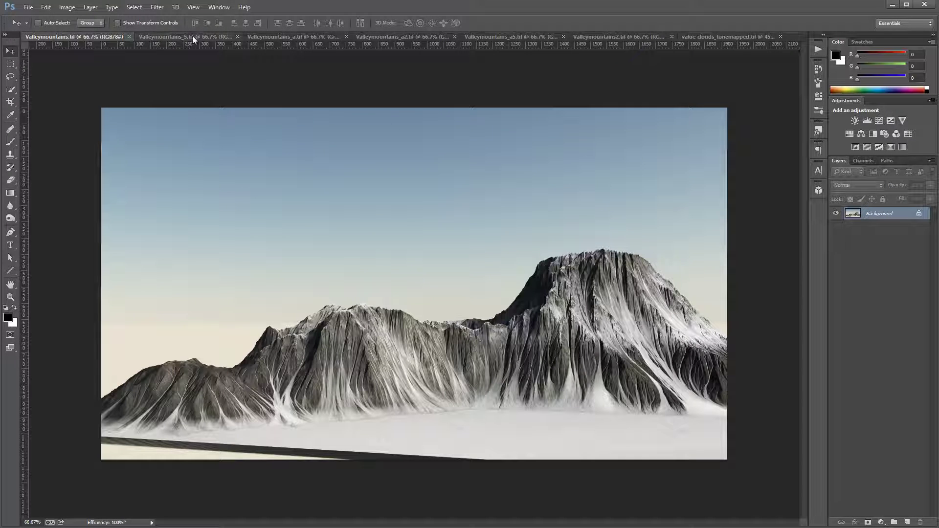
click(312, 38)
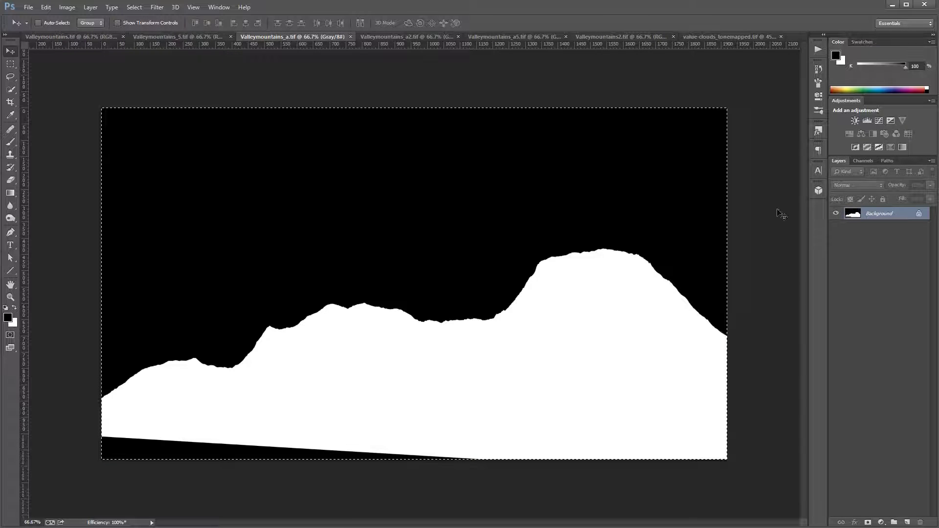
click(73, 37)
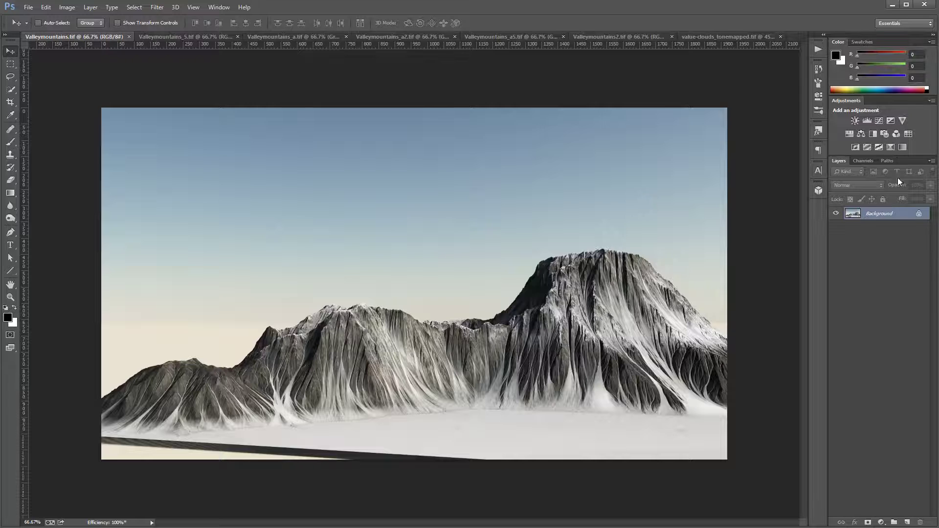
click(863, 161)
click(905, 523)
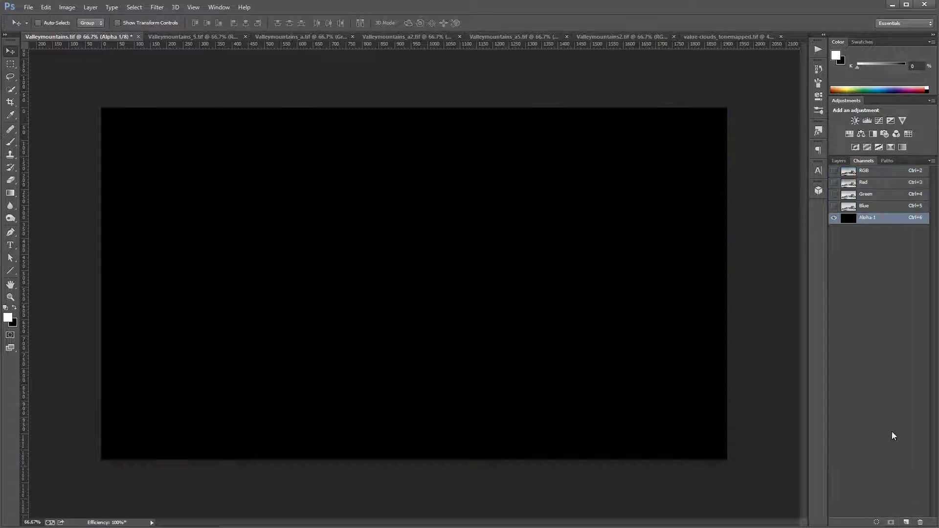
key(alt+BackSpace)
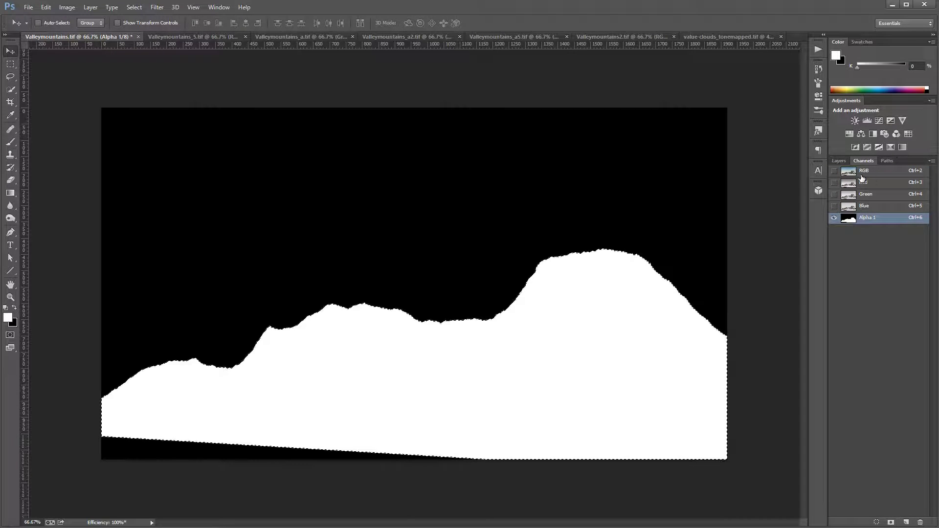
click(850, 171)
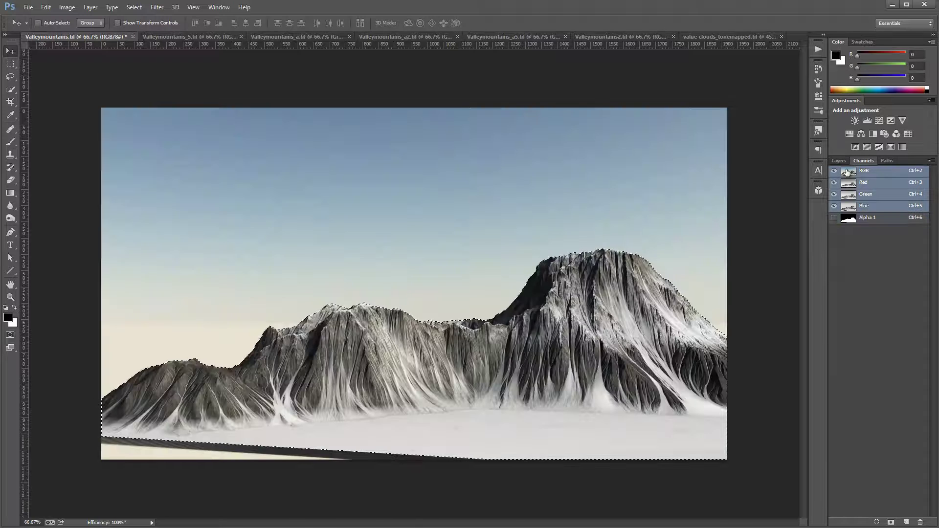
Step: Move the selected mountain from Valleymountains.tif into value-clouds_tonemapped.tif, behind the snow hill and reaching the canvas's right edge
click(839, 161)
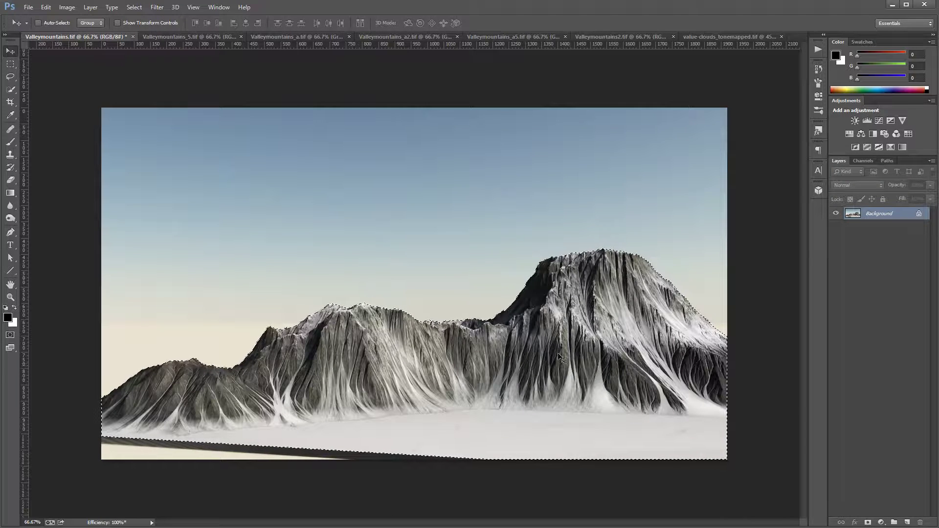
drag(570, 367, 585, 306)
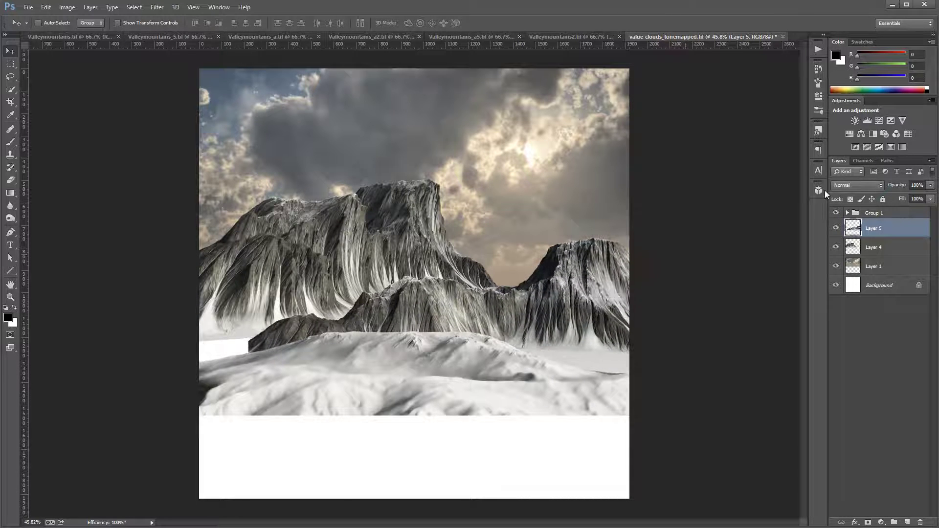
Step: Close Valleymountains.tif without saving changes and close its Valleymountains_a.tif mask
click(78, 38)
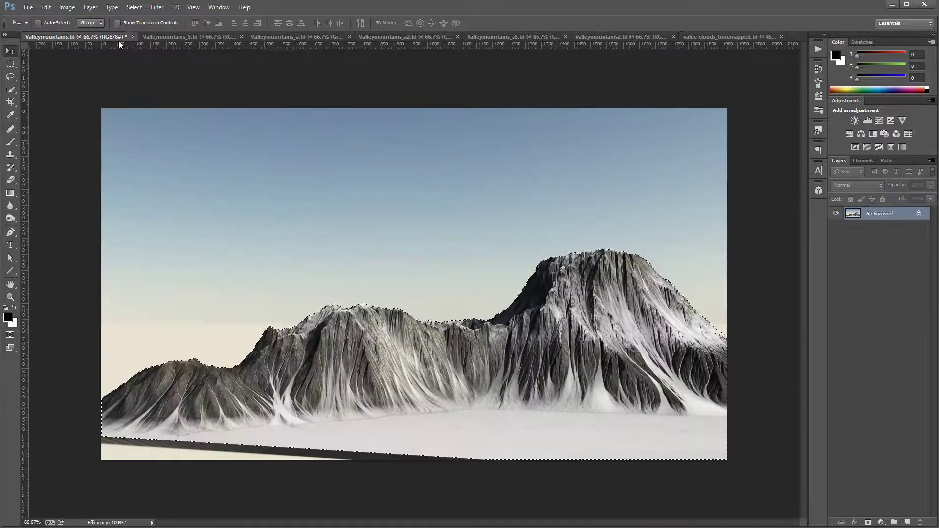
click(131, 37)
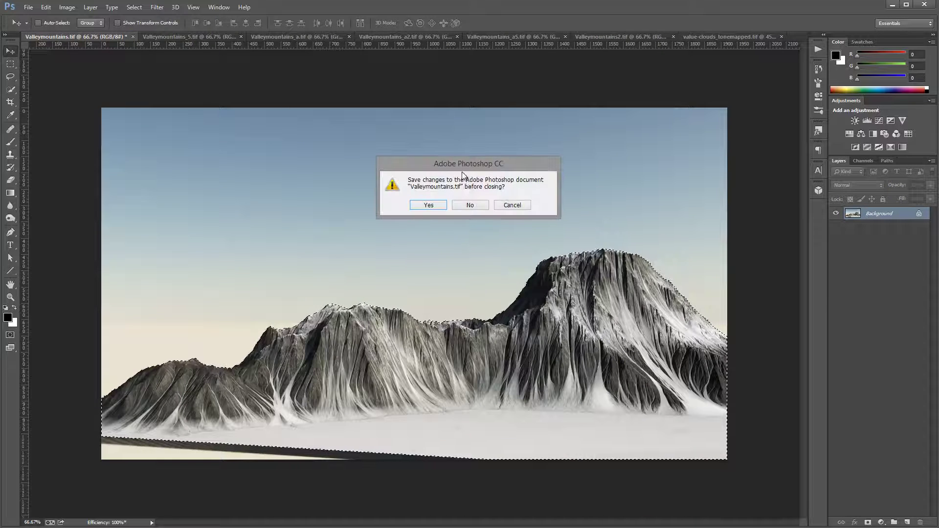
click(482, 207)
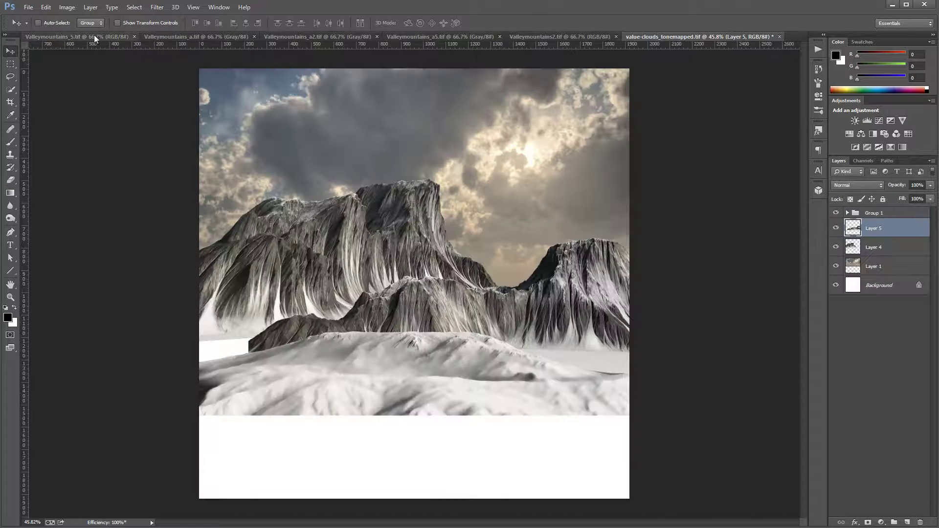
click(176, 38)
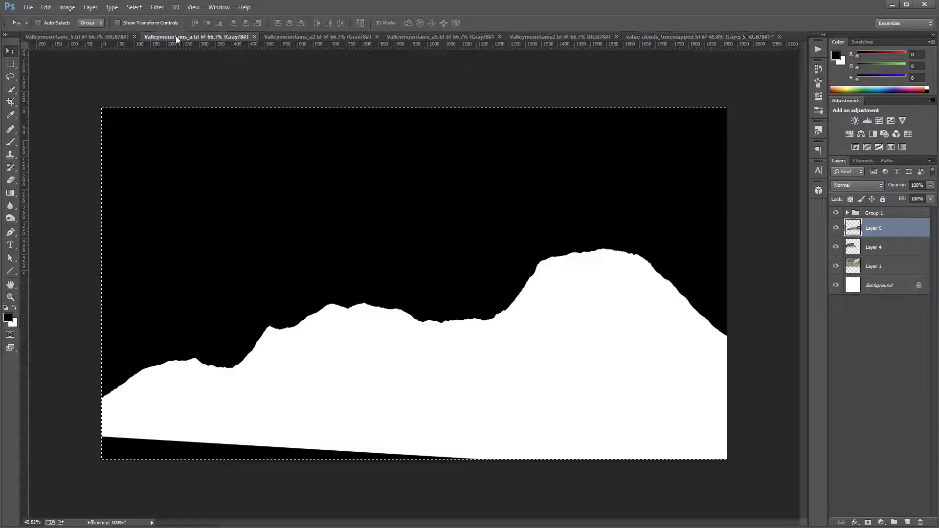
click(255, 37)
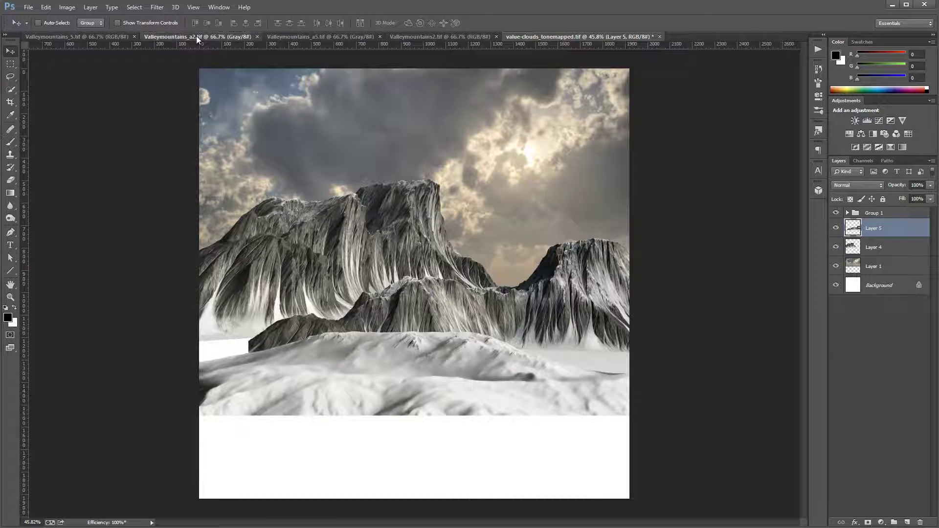
Step: Copy the Valleymountains_a2.tif mask into a new alpha channel of Valleymountains2.tif and load it as a selection on the RGB image
click(426, 37)
click(427, 37)
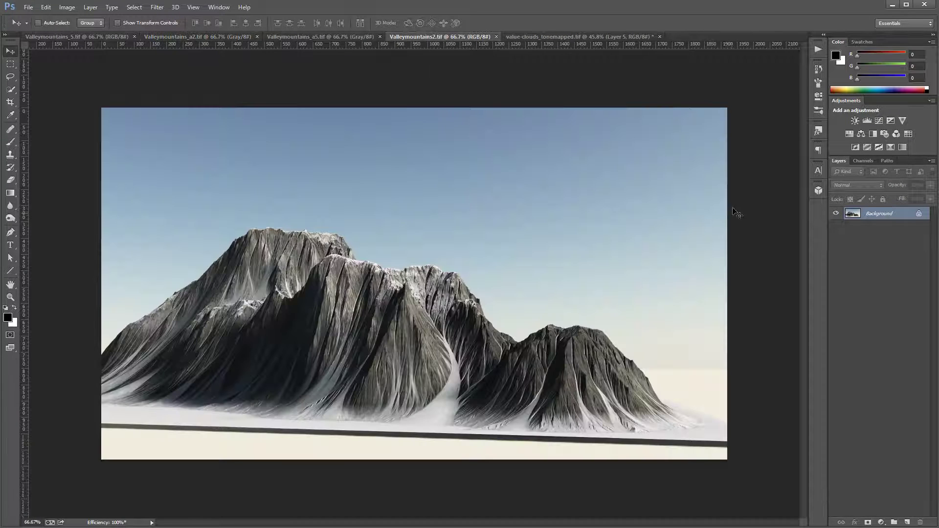
click(172, 37)
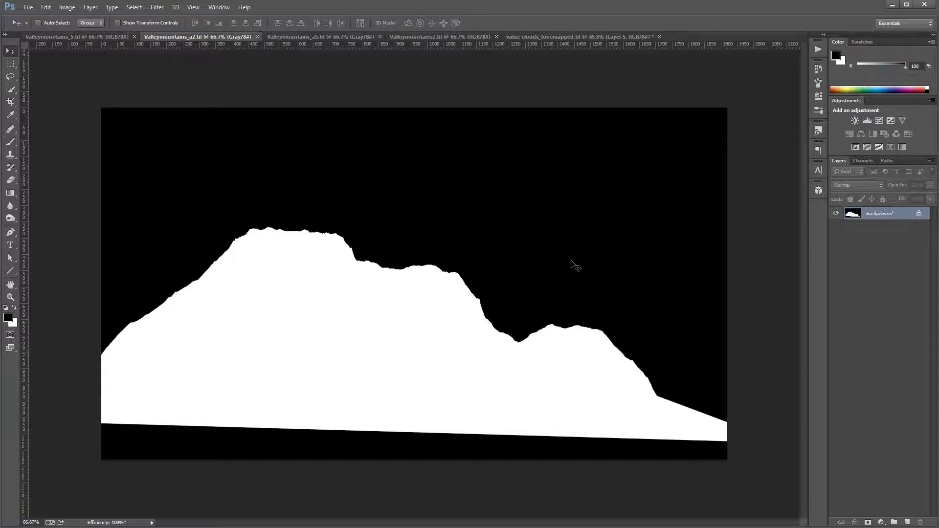
click(425, 37)
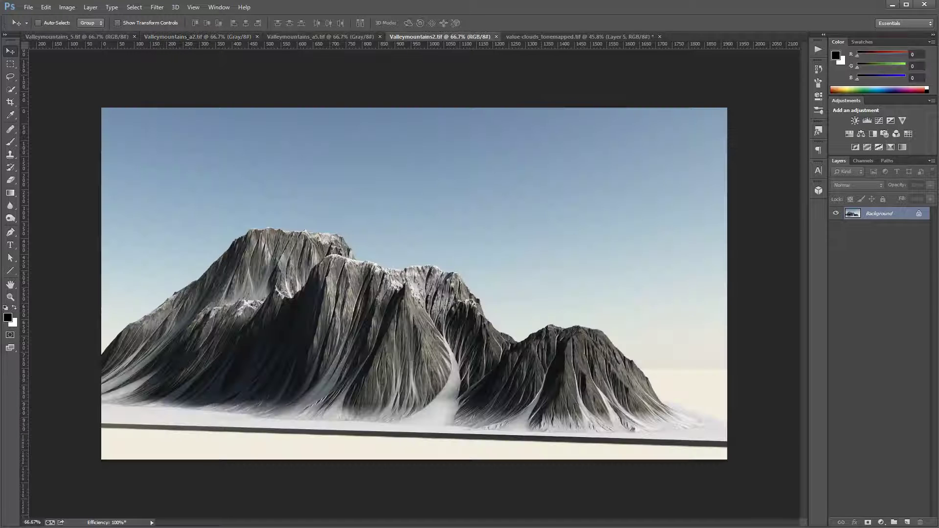
click(864, 162)
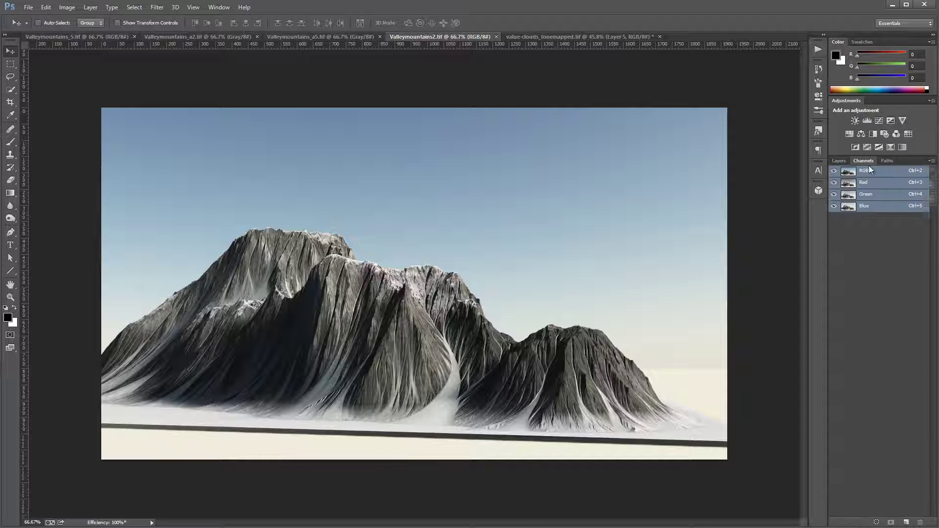
click(905, 521)
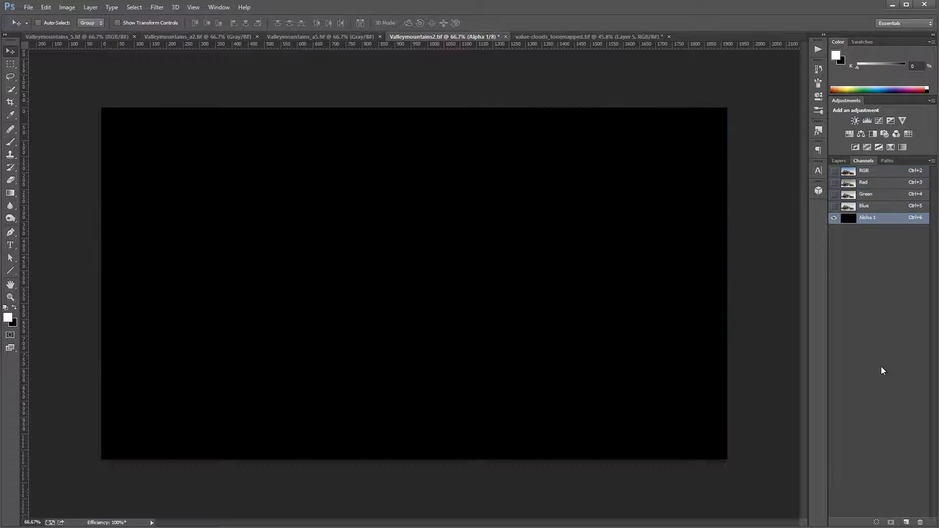
key(ctrl+v)
click(867, 177)
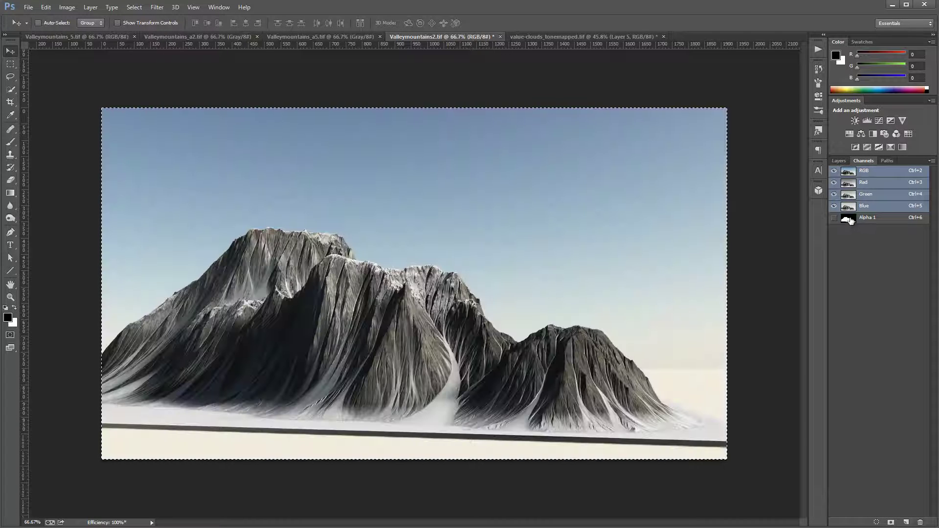
ctrl+click(848, 219)
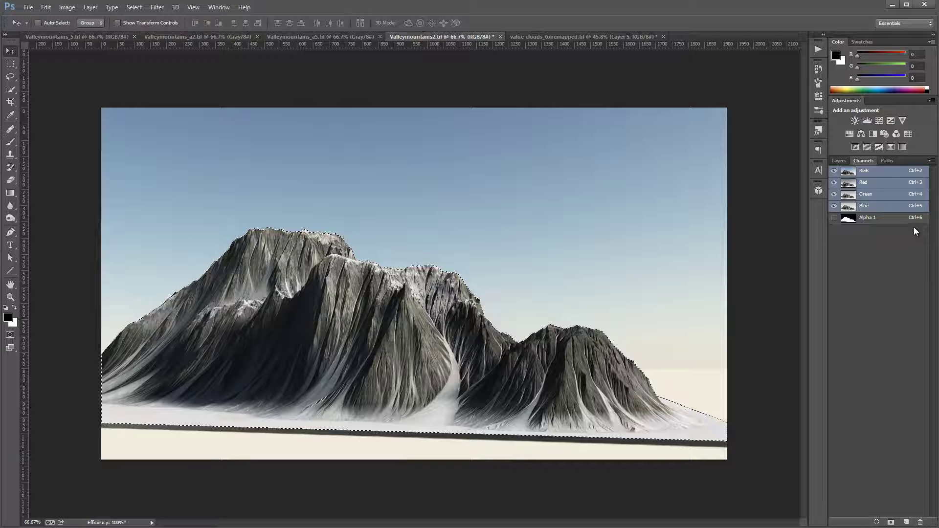
Step: Move the selected mountain from Valleymountains2.tif into value-clouds_tonemapped.tif, behind the snow hill at the canvas's left edge
click(839, 160)
drag(491, 236, 384, 309)
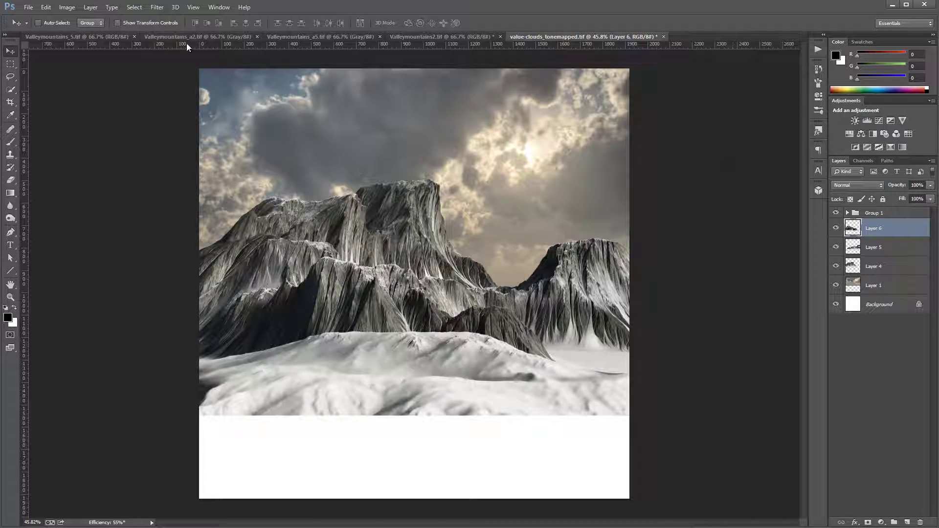
Step: Close Valleymountains2.tif without saving changes and close the Valleymountains_a5.tif mask
click(416, 39)
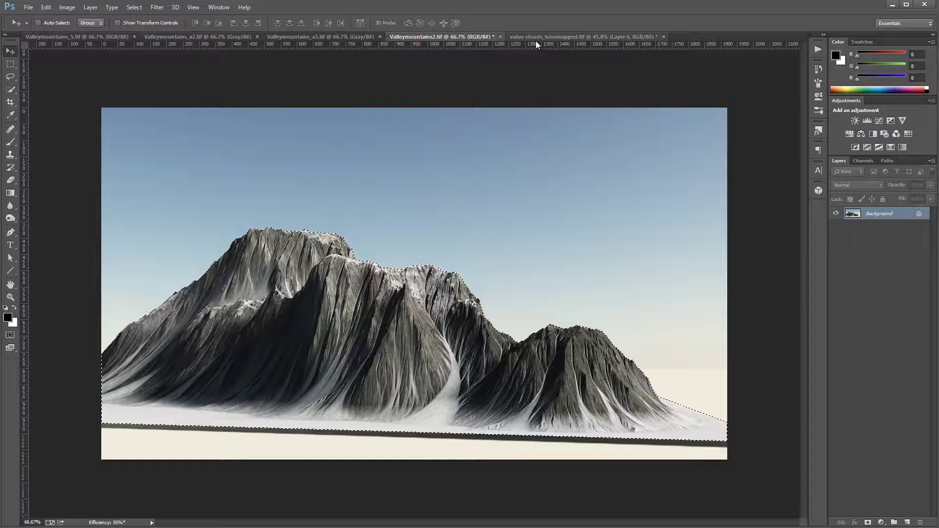
click(499, 36)
click(478, 206)
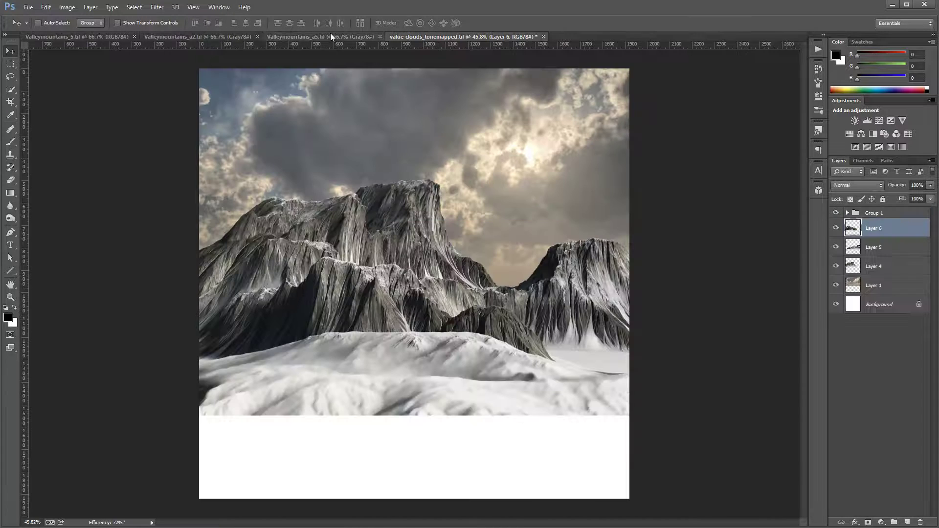
click(330, 34)
click(380, 37)
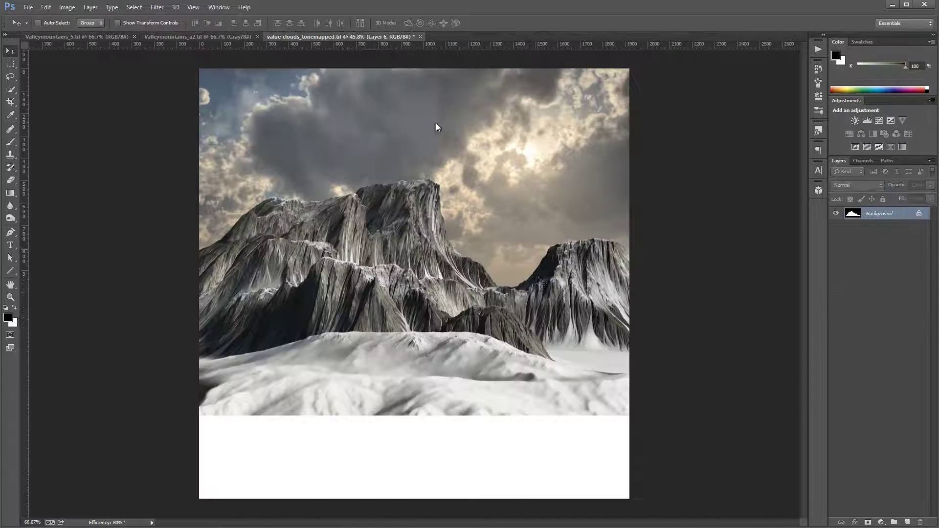
Step: Check Valleymountains_5.tif from the recent files, close the Valleymountains_a2.tif mask and reopen the Valleymountains_a5.tif mask
click(169, 38)
key(ctrl+a)
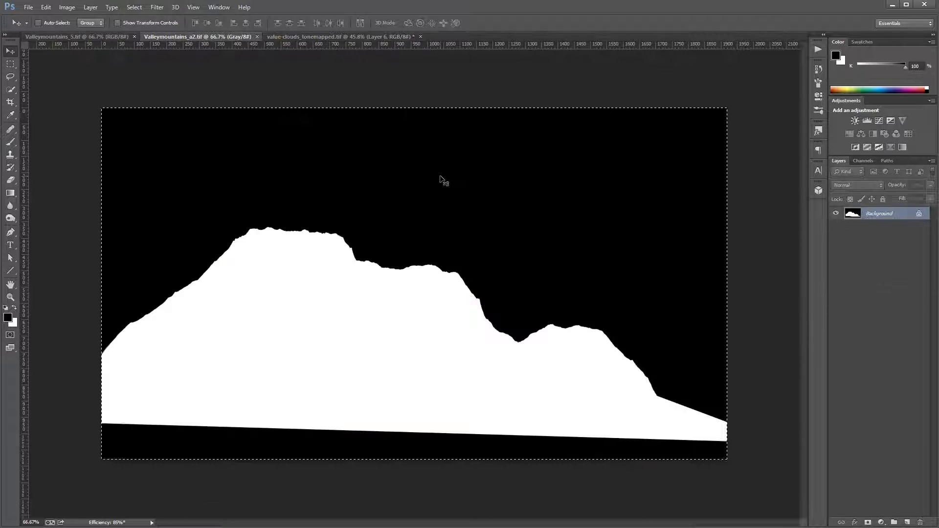
click(29, 7)
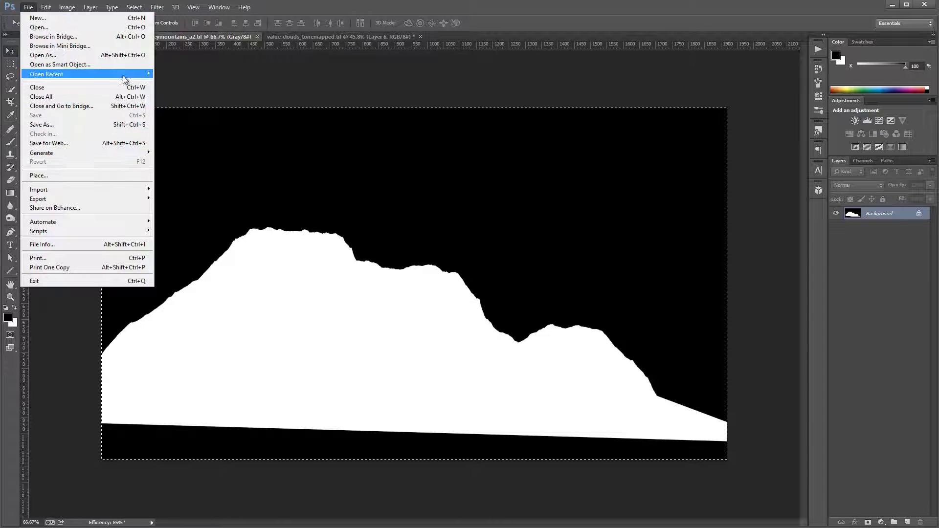
mouse_move(142, 77)
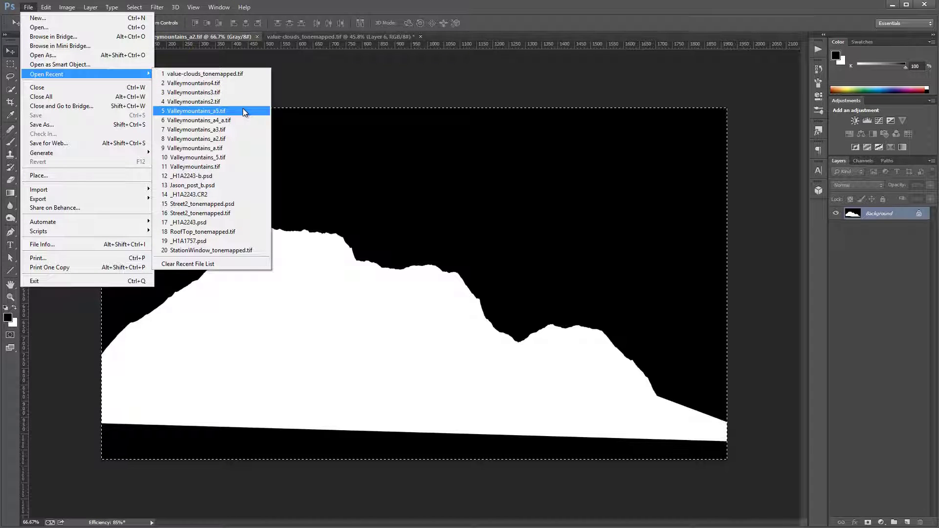
click(236, 158)
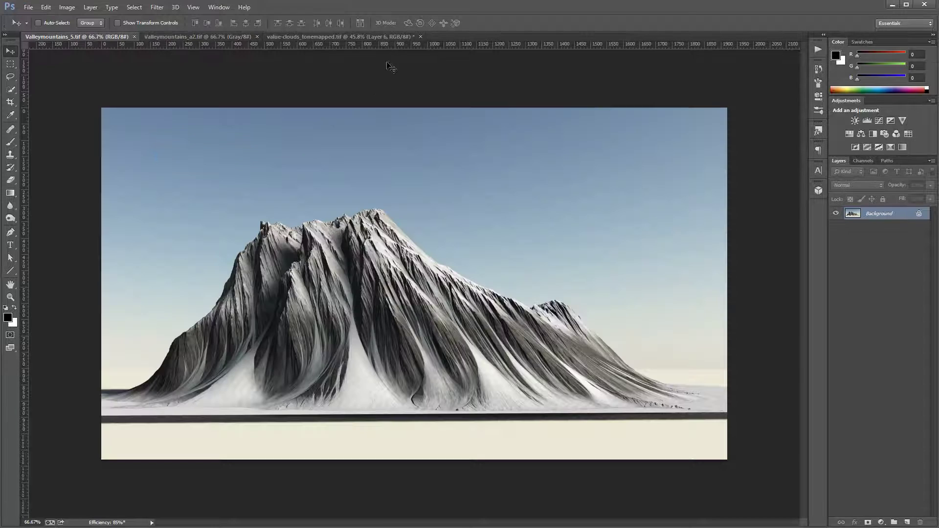
click(202, 38)
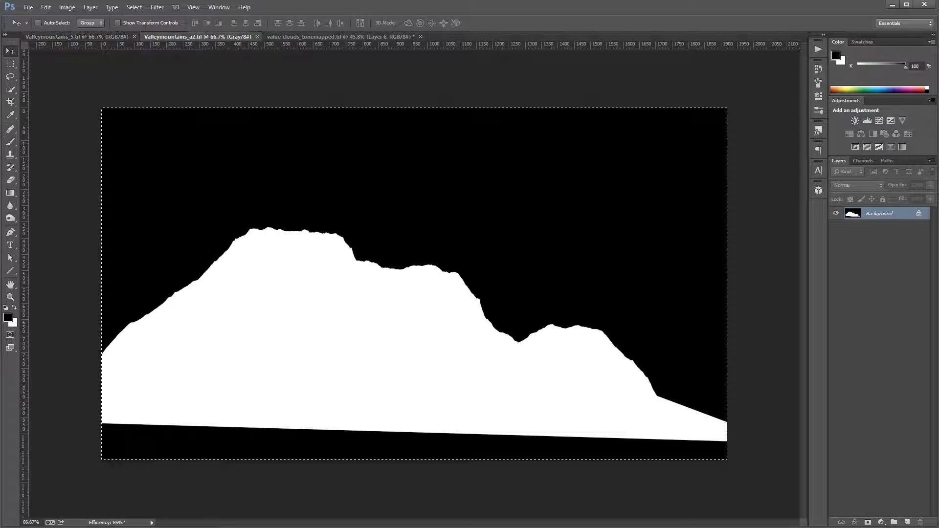
click(257, 36)
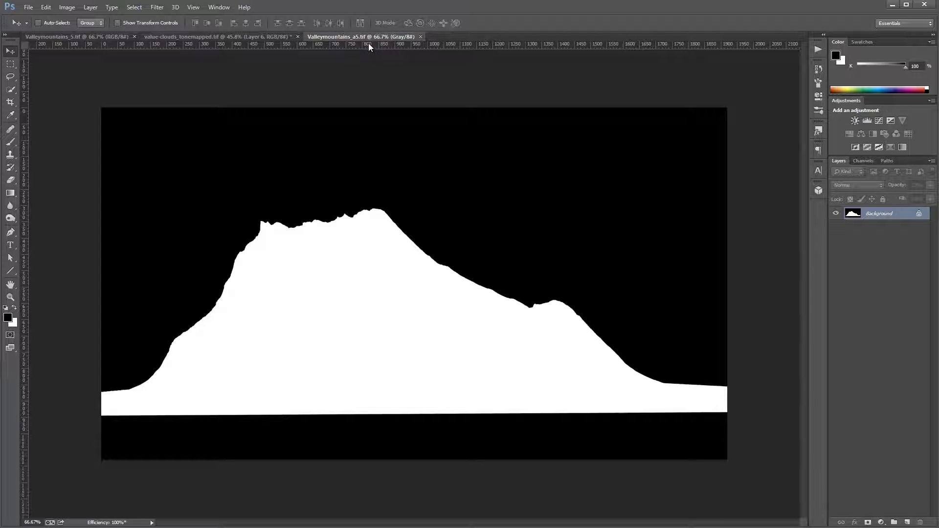
Step: Copy the Valleymountains_a5.tif mask into a new alpha channel of Valleymountains_5.tif and load it as a selection on the RGB image
key(ctrl+a)
click(47, 38)
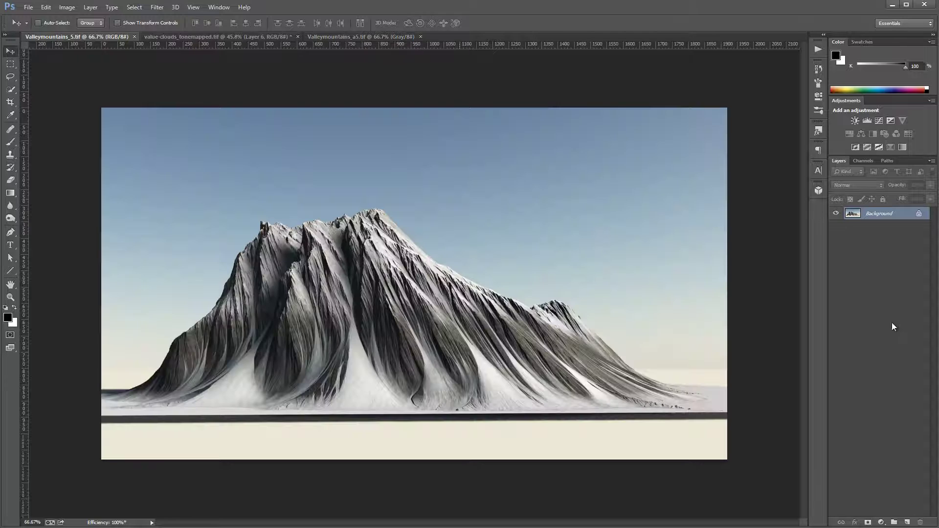
click(869, 163)
click(905, 523)
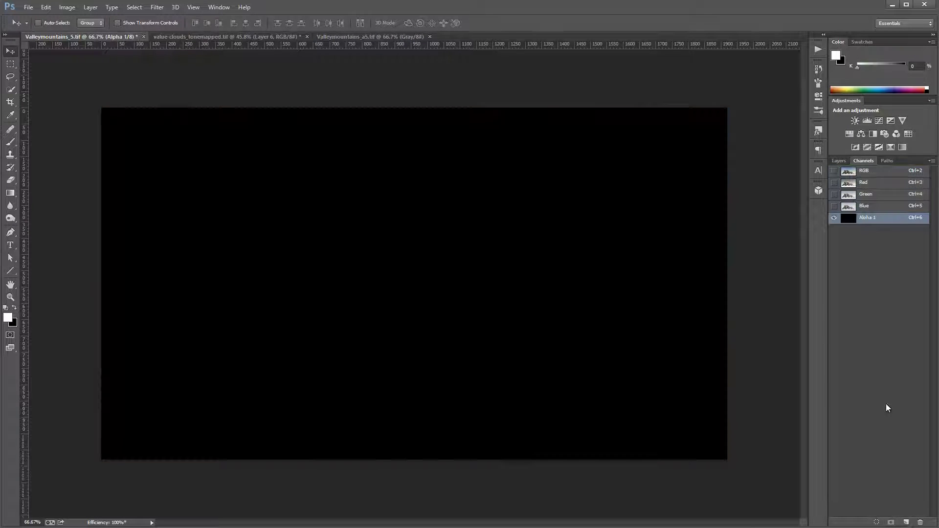
key(ctrl+v)
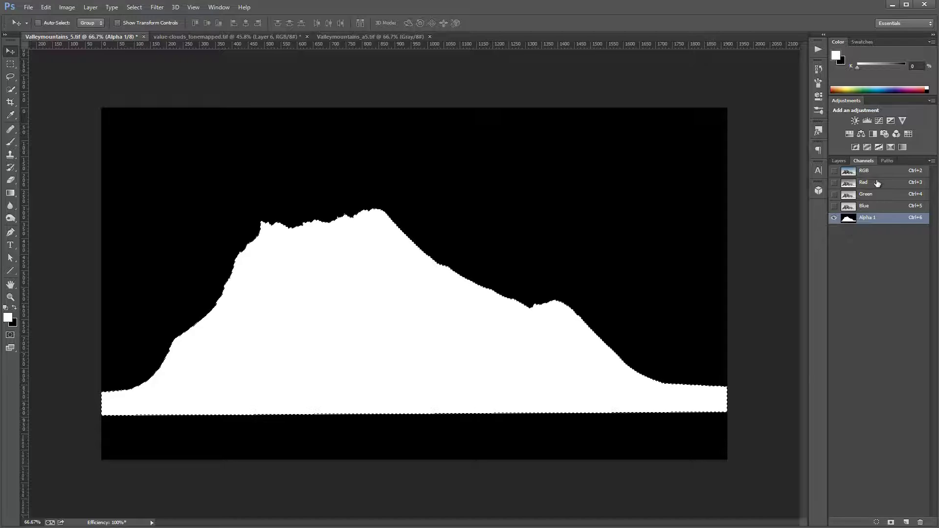
click(864, 170)
Step: Move the selected mountain from Valleymountains_5.tif into value-clouds_tonemapped.tif, in front of the other rocky mountains toward the canvas's left edge
click(839, 160)
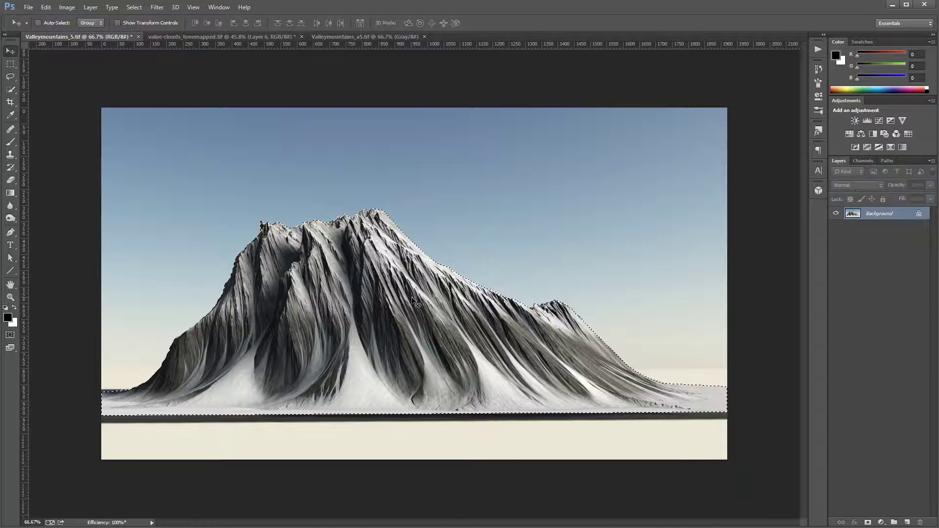
drag(417, 303, 312, 36)
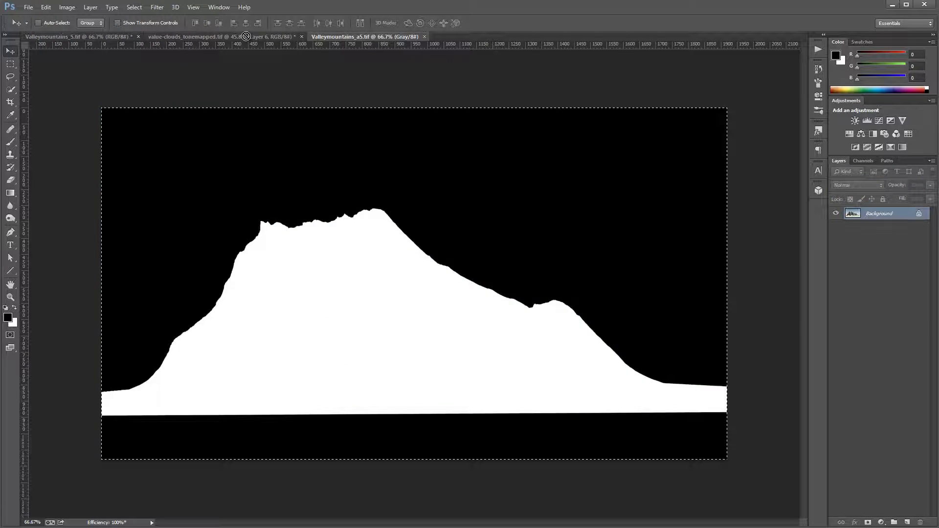
drag(246, 36, 360, 262)
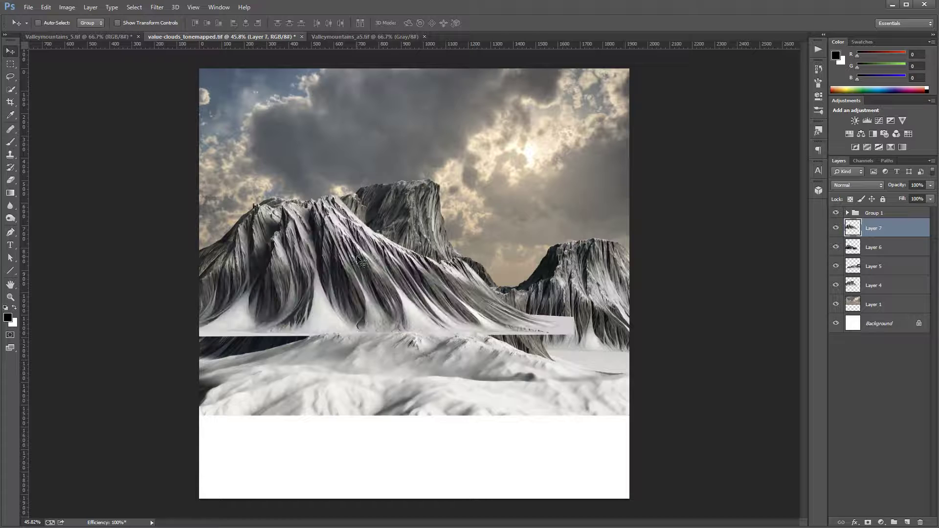
Step: Close Valleymountains_5.tif without saving changes and close its Valleymountains_a5.tif mask
click(137, 36)
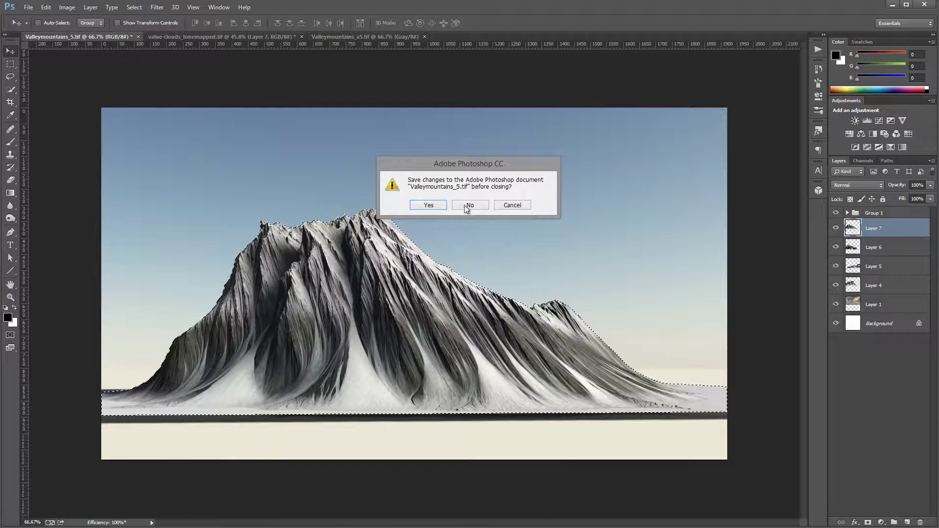
click(465, 204)
click(284, 37)
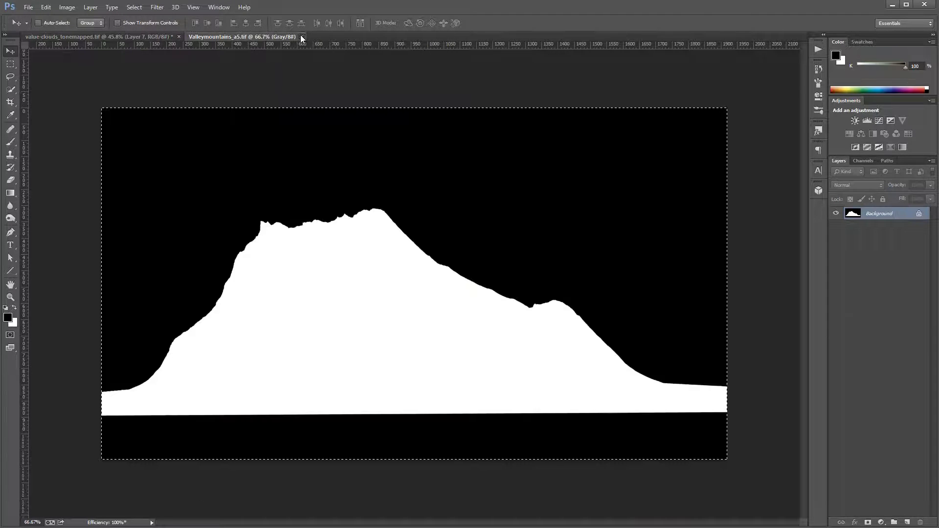
click(301, 37)
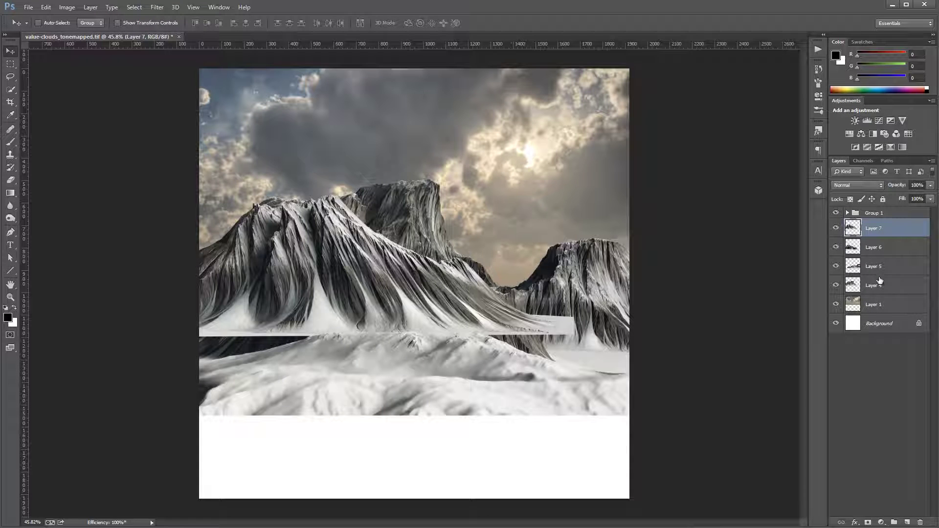
Step: Hide Group 1 and shift the Layer 7 mountain slightly lower and rightward until it reaches the canvas's right edge
click(835, 213)
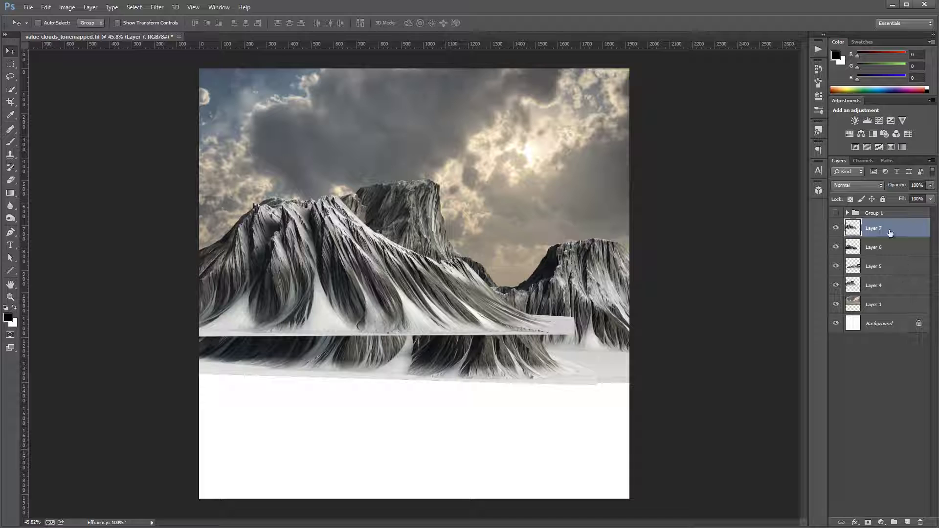
drag(277, 275, 434, 277)
drag(408, 278, 408, 277)
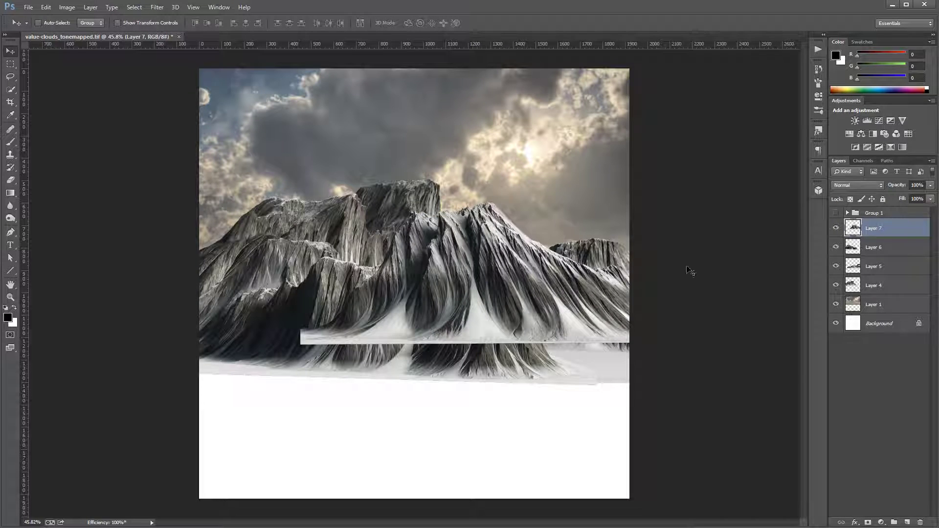
Step: Place Layer 7 directly above Layer 1 in the layer order and move its mountain up and right behind the other peaks
drag(892, 225, 891, 294)
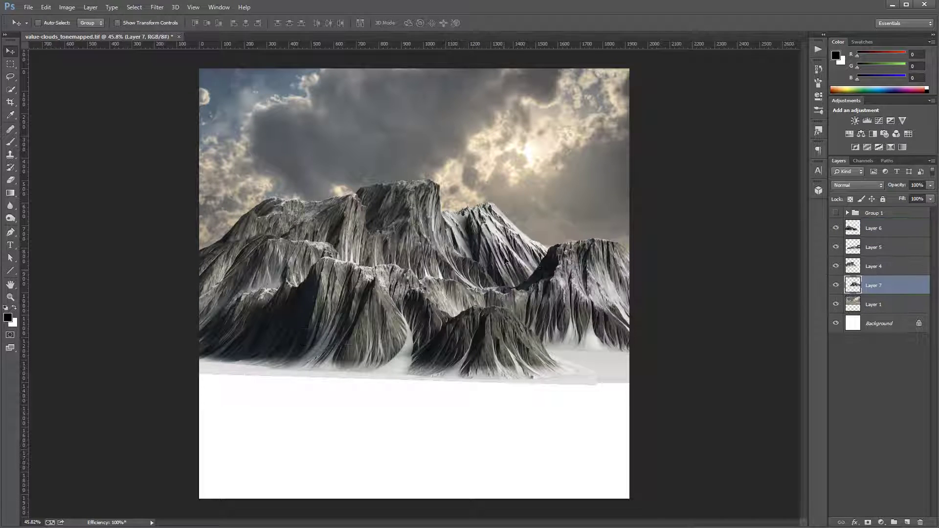
drag(489, 286, 506, 243)
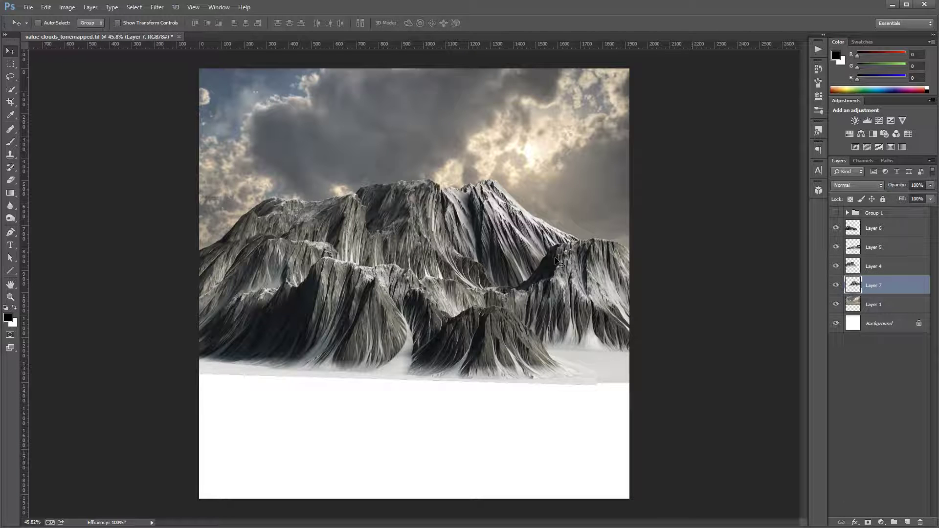
drag(519, 293, 551, 288)
drag(519, 240, 539, 227)
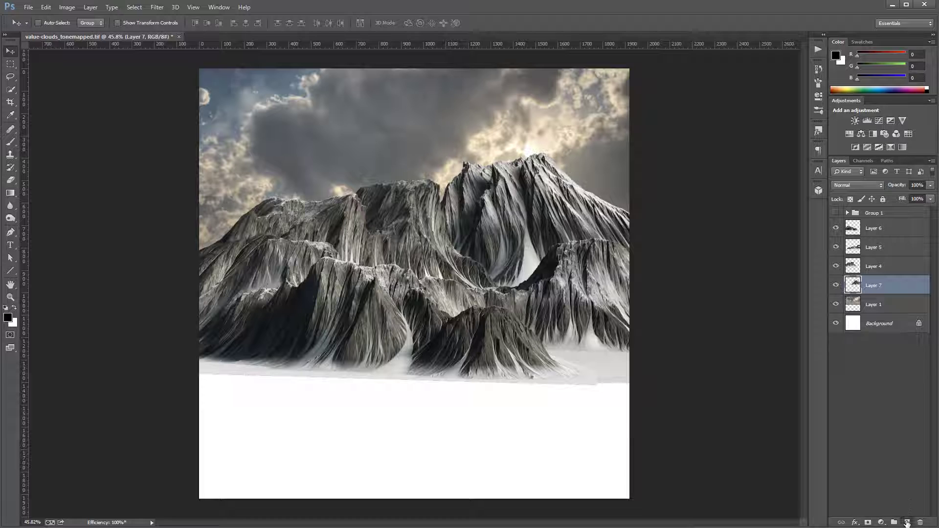
Step: Add a new layer above Layer 7, fill it with 50% Gray, and lower the layer's fill to 33%
click(907, 522)
key(shift+F5)
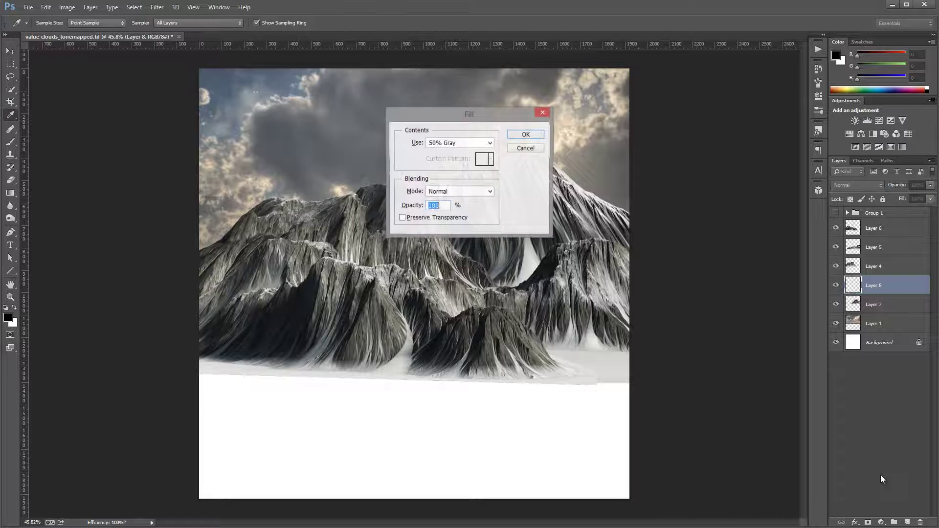
click(535, 133)
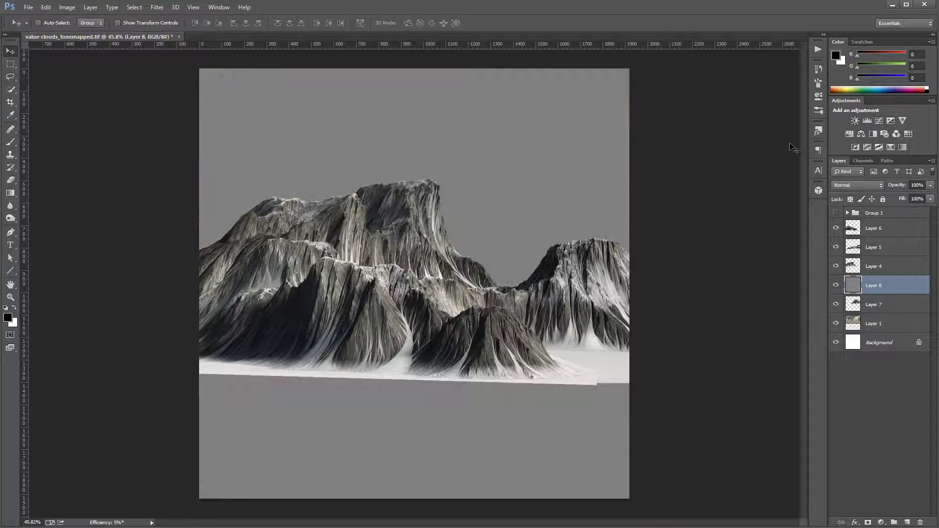
click(931, 200)
drag(930, 209, 907, 204)
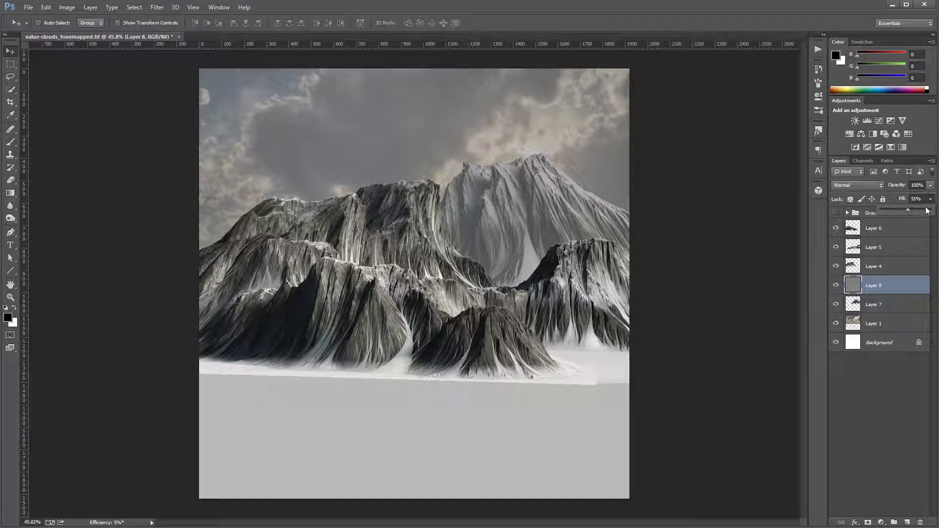
drag(899, 210, 898, 210)
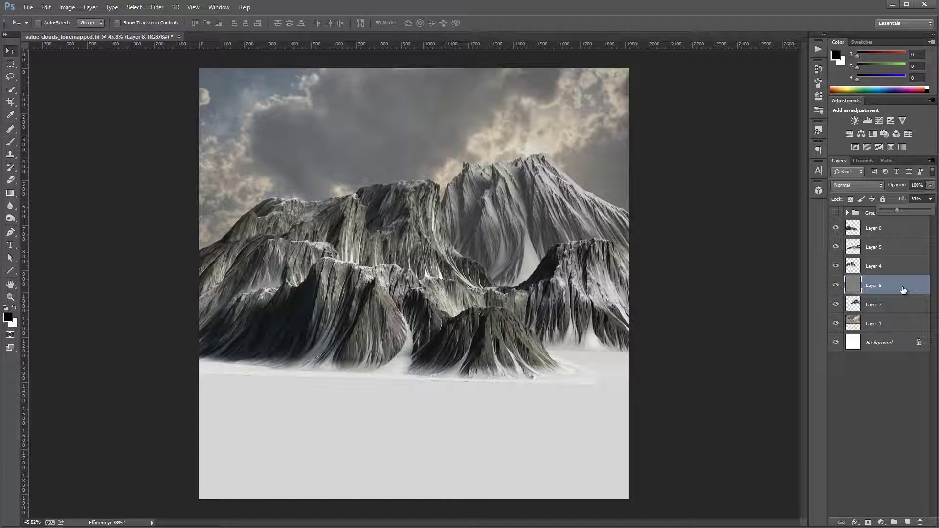
Step: Duplicate the gray haze layer twice, placing one copy above Layer 4 and another above Layer 5
key(ctrl+j)
drag(902, 290, 888, 240)
key(ctrl+j)
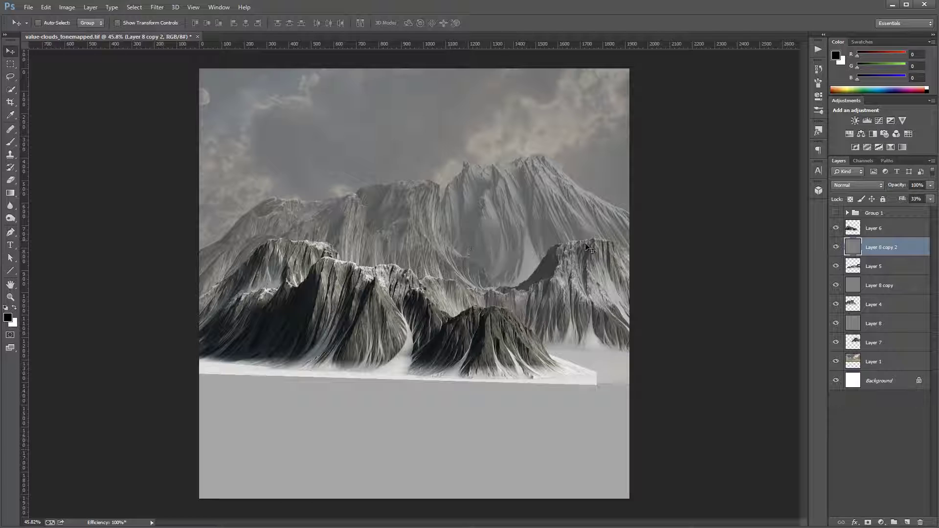
Step: Move the Layer 4 mountain up toward the canvas's left edge and shift the Layer 7 mountain slightly down and right
click(879, 346)
drag(429, 230, 331, 169)
click(880, 305)
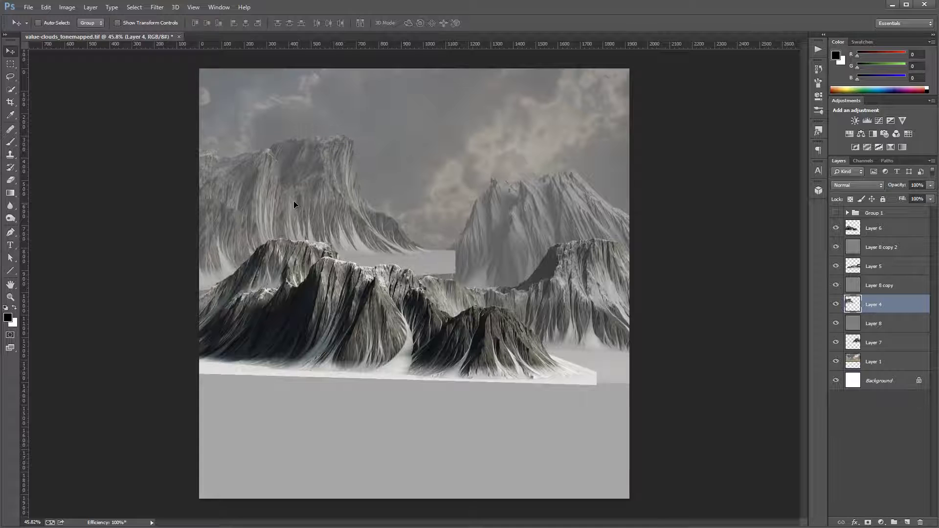
mouse_move(293, 204)
mouse_down()
mouse_move(295, 195)
mouse_move(296, 212)
mouse_up()
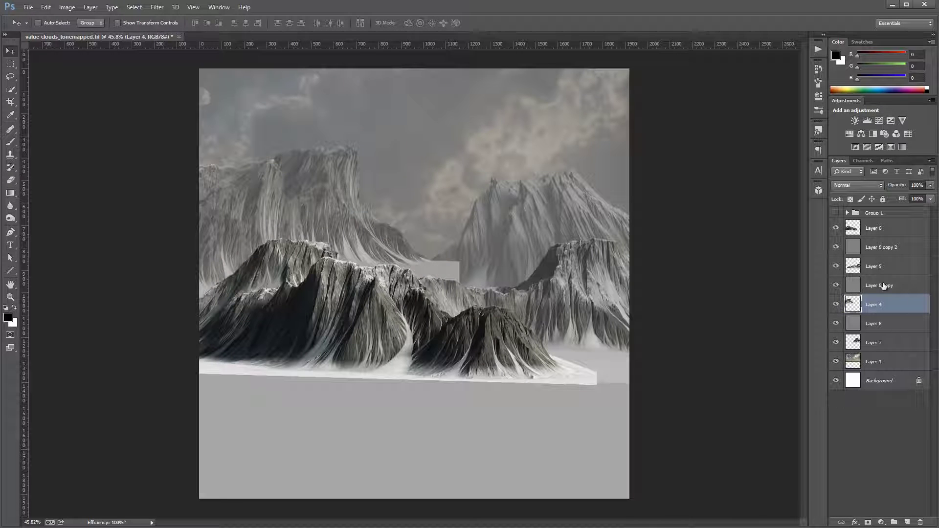
Step: Raise the Layer 5 ridge so it stands higher between the dark Layer 6 mountains and the canvas's right edge
click(887, 331)
drag(492, 237, 576, 254)
click(872, 343)
click(881, 267)
Step: Rotate the Layer 5 ridge by -4.25 degrees and shift it slightly right
click(46, 6)
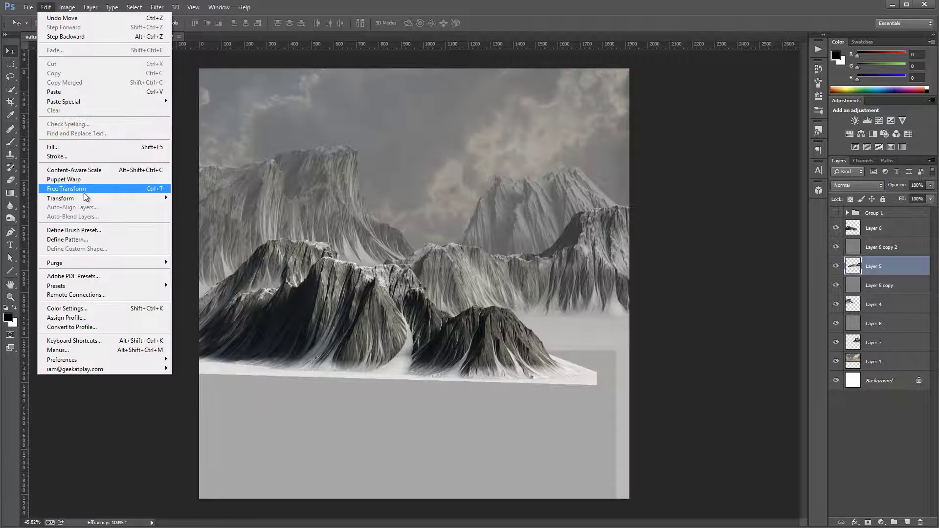
mouse_move(87, 199)
click(227, 220)
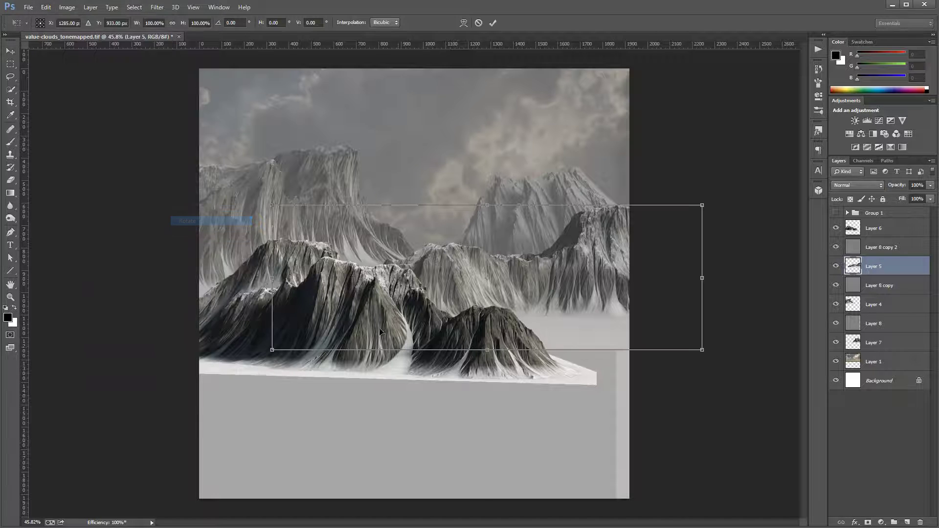
drag(283, 356, 304, 364)
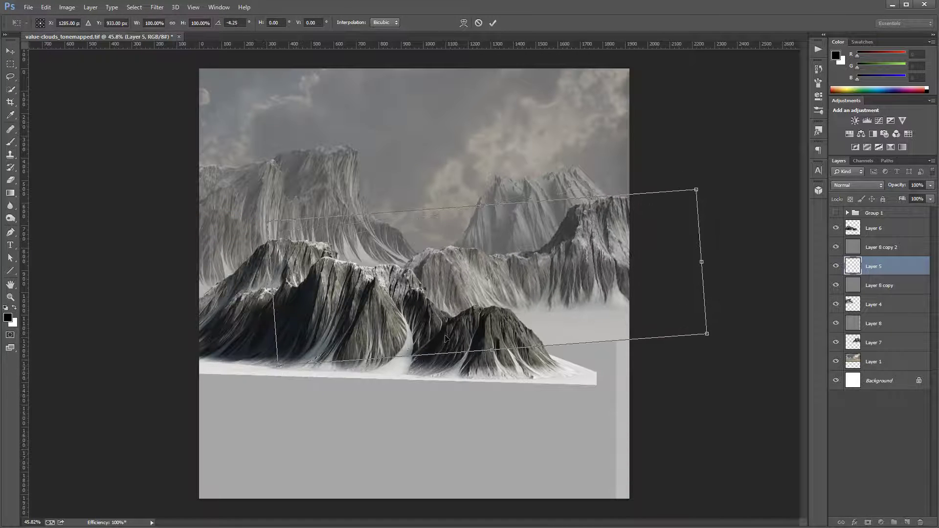
drag(584, 269, 594, 265)
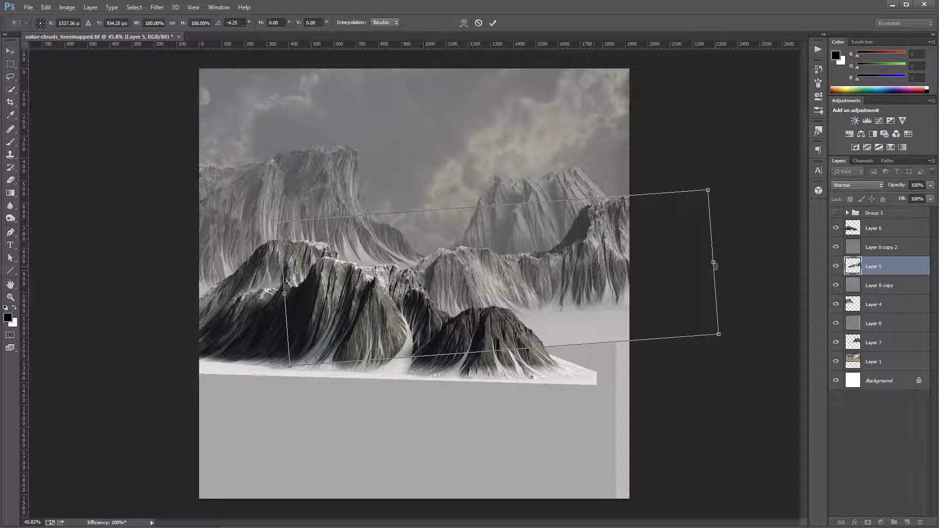
key(Return)
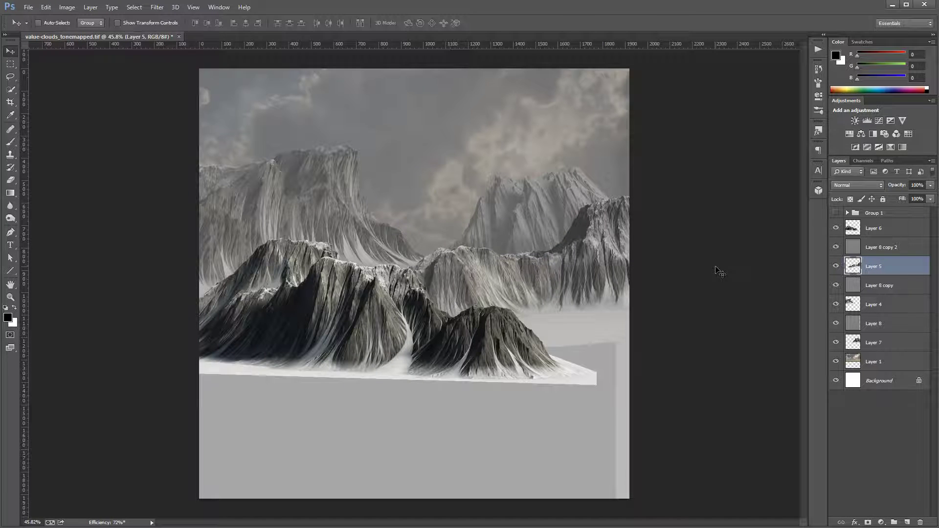
Step: Move the dark Layer 6 mountains up and left, and show the Group 1 snow slopes in front of them
click(841, 232)
drag(430, 327, 399, 285)
click(836, 214)
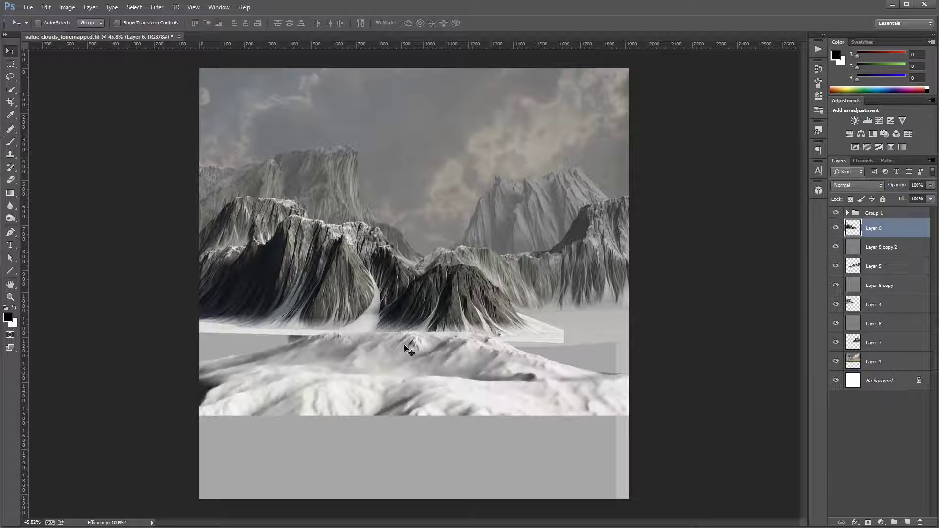
drag(406, 346, 433, 432)
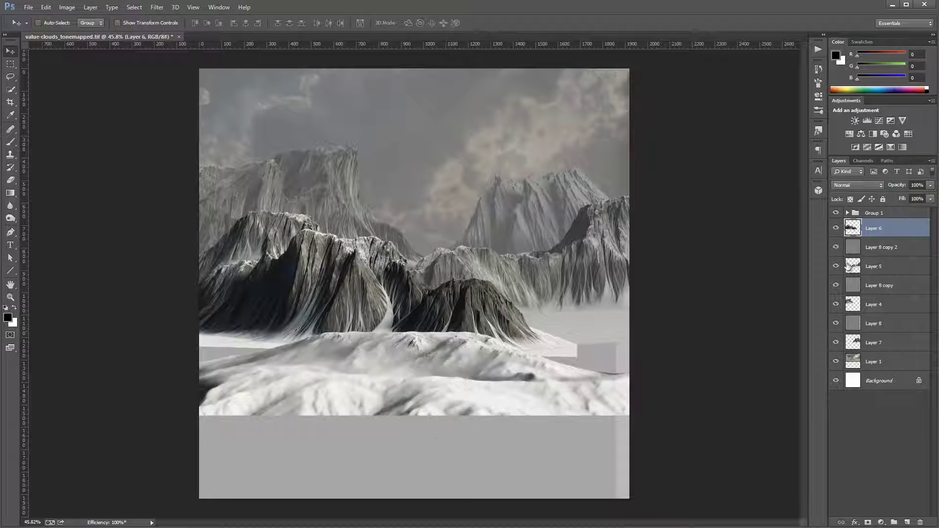
Step: Raise the Group 1 snow slopes to cover the base of the Layer 6 mountains and align them to the canvas's right edge
click(895, 214)
drag(465, 384, 459, 352)
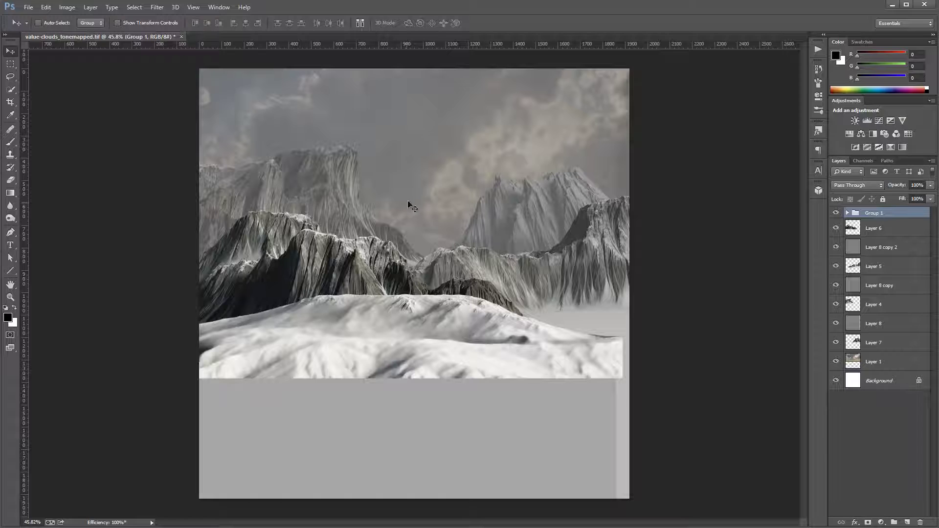
mouse_move(542, 348)
mouse_down()
mouse_move(548, 325)
mouse_move(533, 352)
mouse_up()
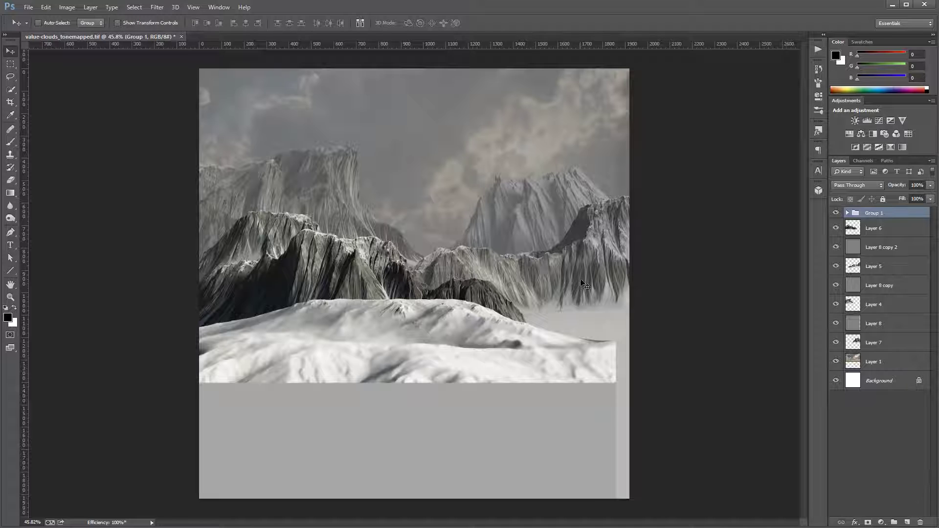
drag(572, 296, 506, 343)
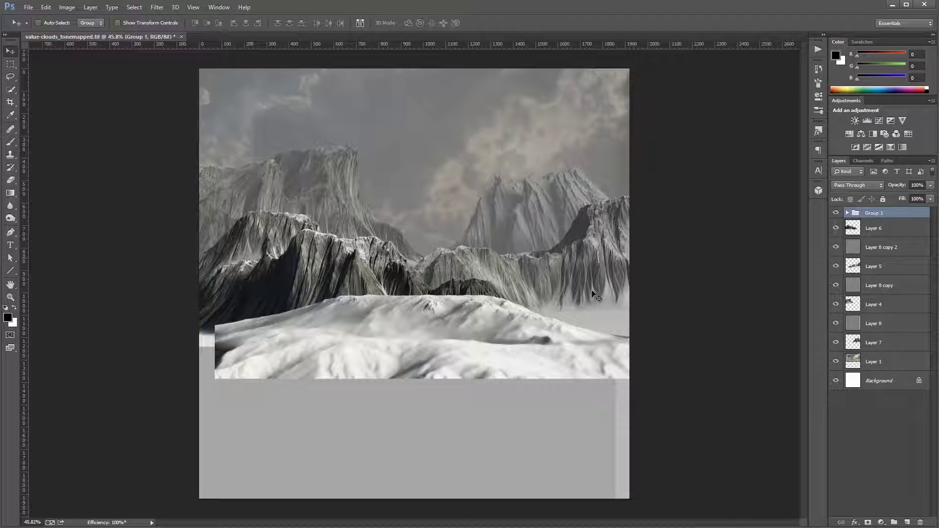
Step: Lower the Layer 5 ridge slightly and scale it up toward the upper left so it towers over the snow slopes
click(875, 266)
drag(562, 240, 568, 263)
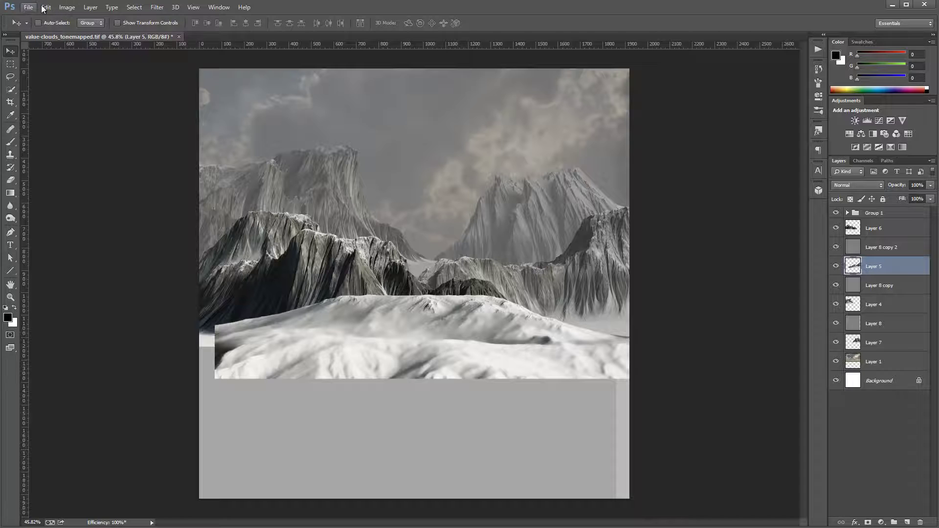
click(28, 7)
mouse_move(46, 7)
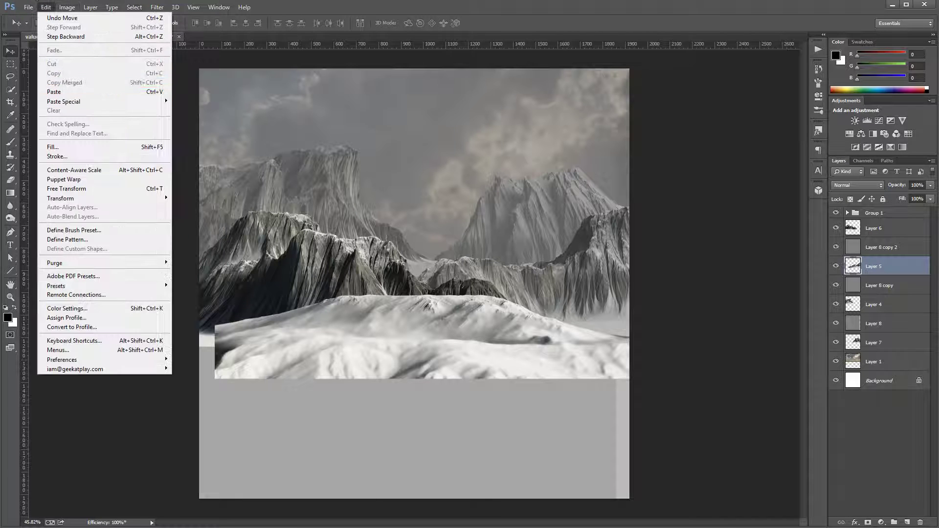
mouse_move(107, 198)
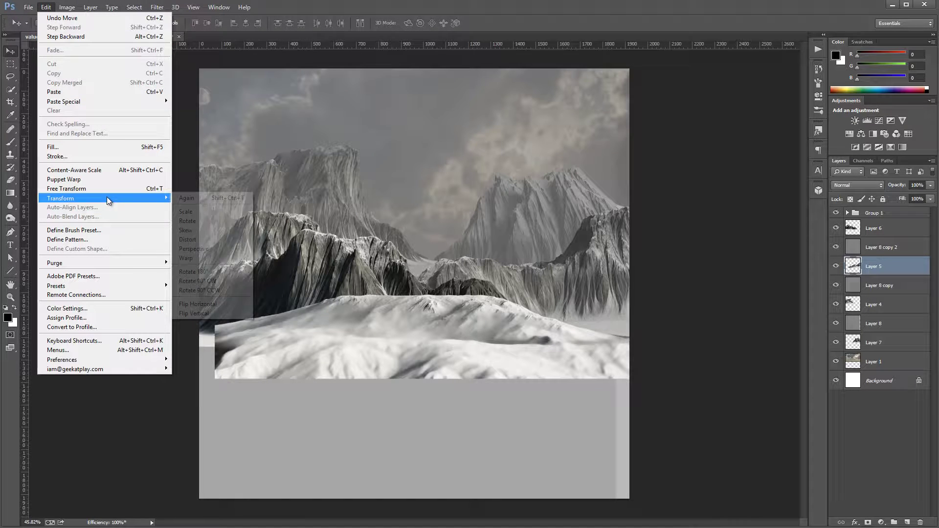
click(207, 211)
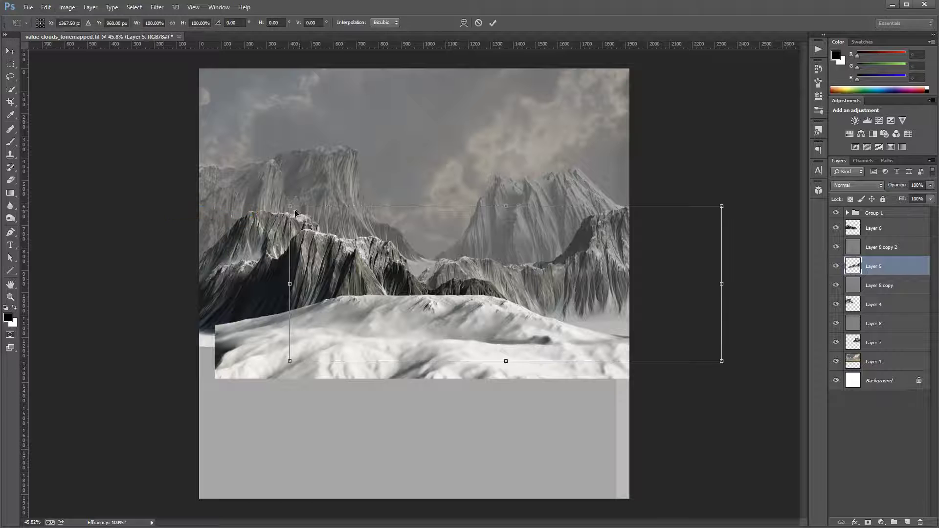
drag(289, 206, 144, 153)
key(Return)
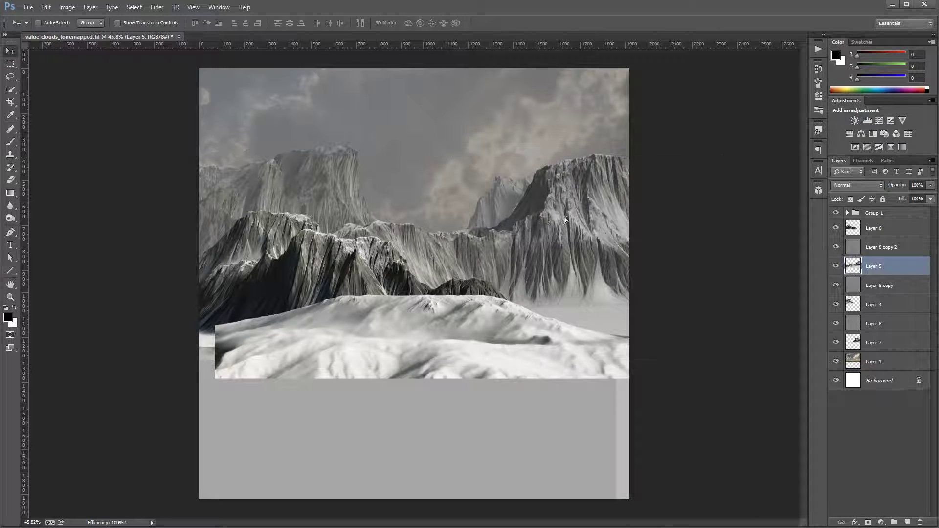
Step: Raise the Layer 7 mountain above the Layer 5 ridge, scale it up slightly and shift it toward the canvas's right edge
drag(538, 220, 527, 138)
click(880, 342)
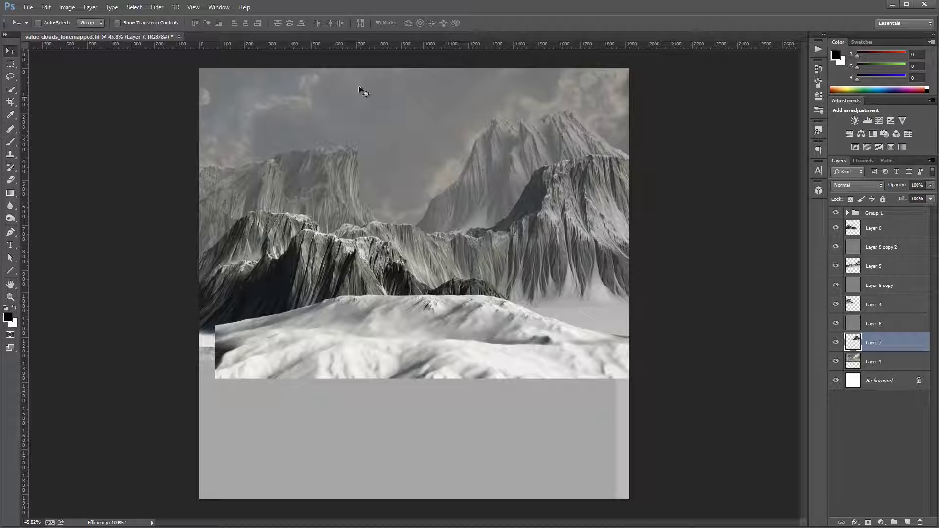
click(46, 7)
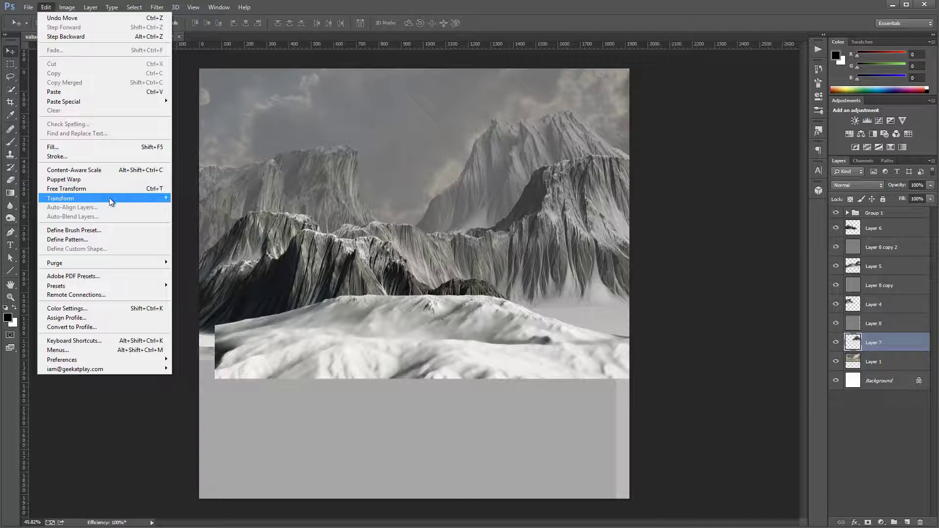
mouse_move(103, 198)
click(204, 217)
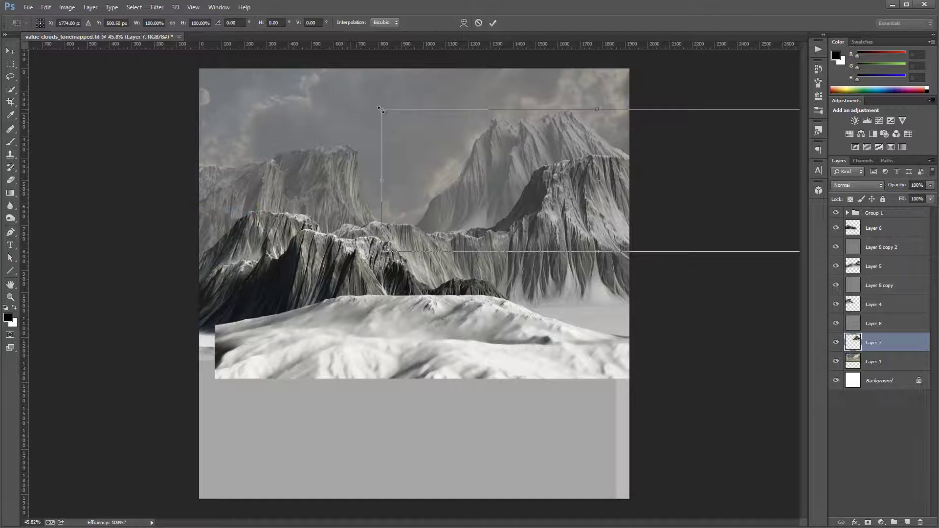
mouse_move(380, 108)
mouse_down()
mouse_move(286, 73)
mouse_move(366, 99)
mouse_up()
drag(545, 162, 592, 153)
key(Return)
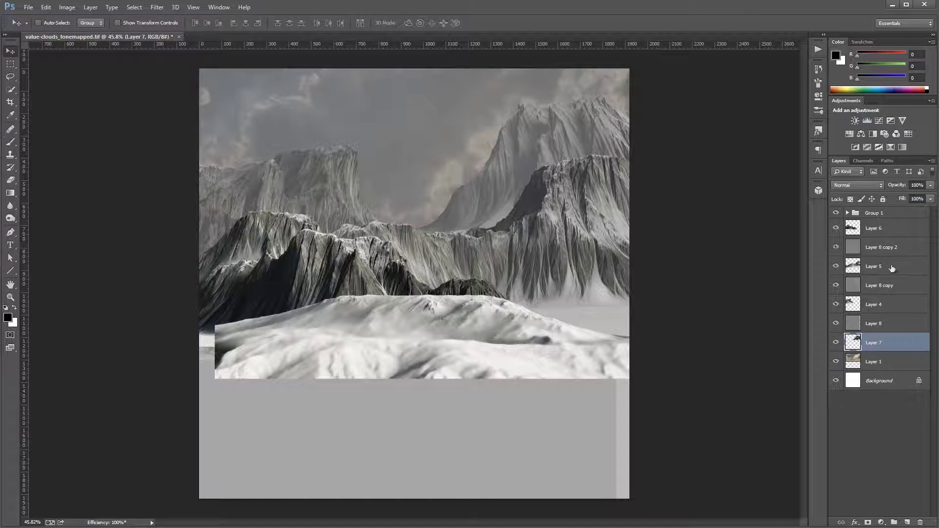
Step: Raise the Layer 4 mountain and swap it with Layer 7 in the layer order so it lies beneath Layer 8
click(872, 305)
mouse_move(290, 178)
mouse_down()
mouse_move(282, 107)
mouse_move(293, 161)
mouse_up()
mouse_move(889, 341)
mouse_down()
mouse_move(895, 306)
mouse_move(889, 352)
mouse_up()
mouse_move(344, 174)
mouse_down()
mouse_move(348, 140)
mouse_move(353, 168)
mouse_up()
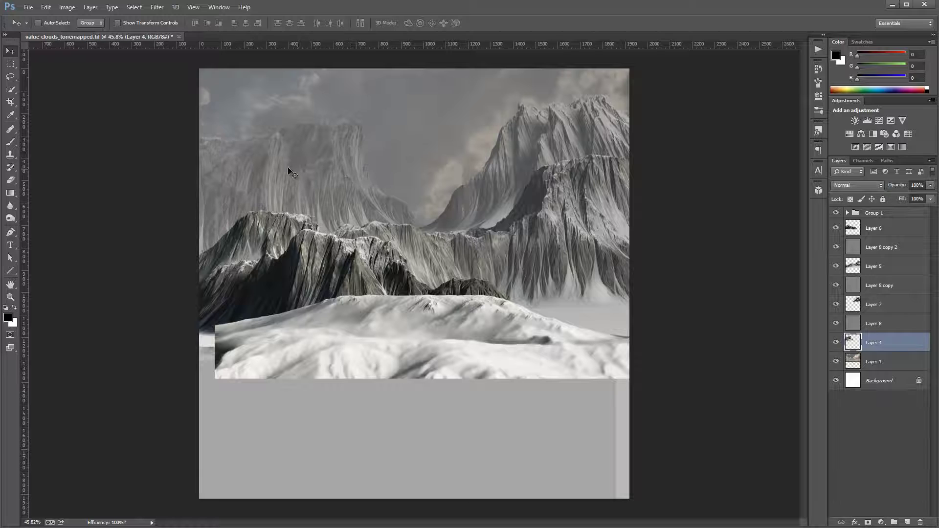
Step: Scale up the Layer 4 mountain toward the upper right and move it slightly higher behind the other peaks
click(46, 7)
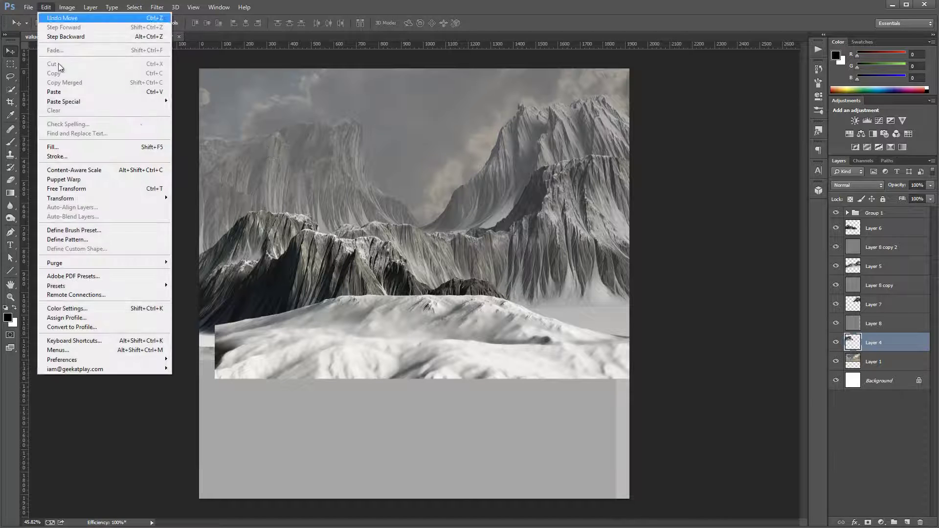
mouse_move(103, 197)
click(245, 211)
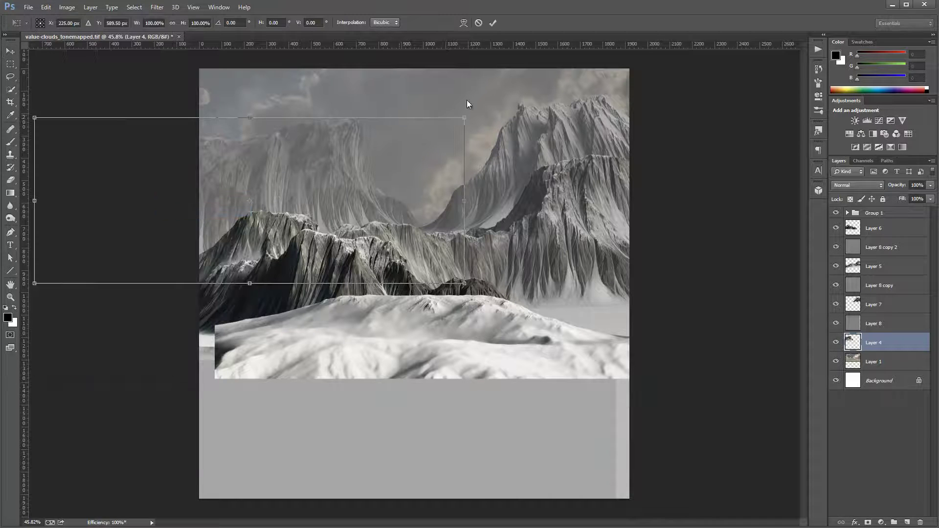
drag(464, 119, 532, 92)
mouse_move(447, 150)
mouse_down()
mouse_move(377, 147)
mouse_move(447, 139)
mouse_up()
key(Return)
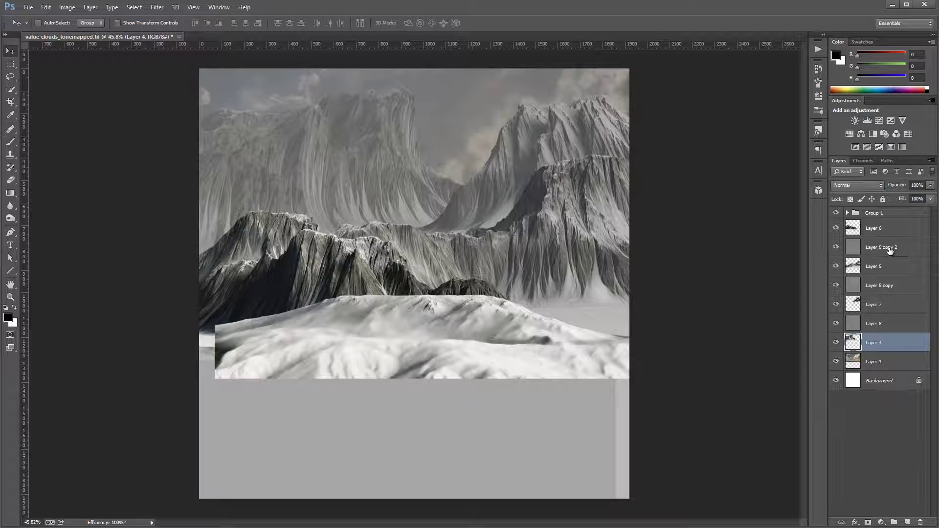
Step: Raise the Layer 6 mountains and move the Group 1 snow slopes up and left to cover their base
click(889, 230)
drag(406, 282, 411, 236)
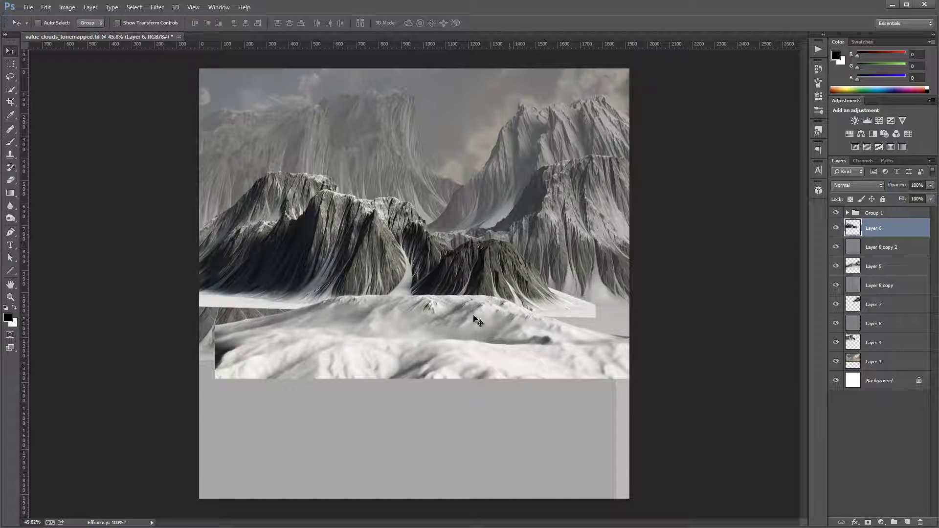
click(875, 213)
drag(472, 346, 451, 314)
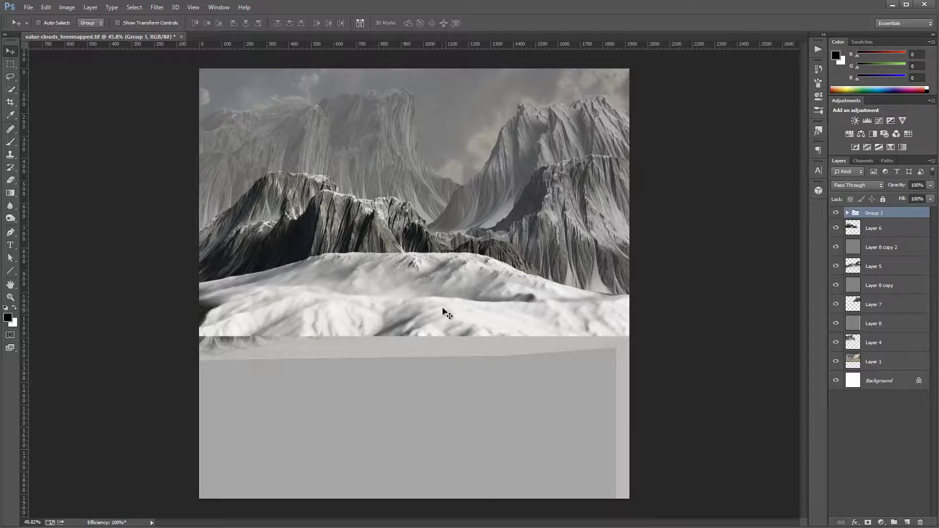
Step: Move the Group 1 snow slopes slightly lower in front of the mountains
scroll(443, 309, up, 3)
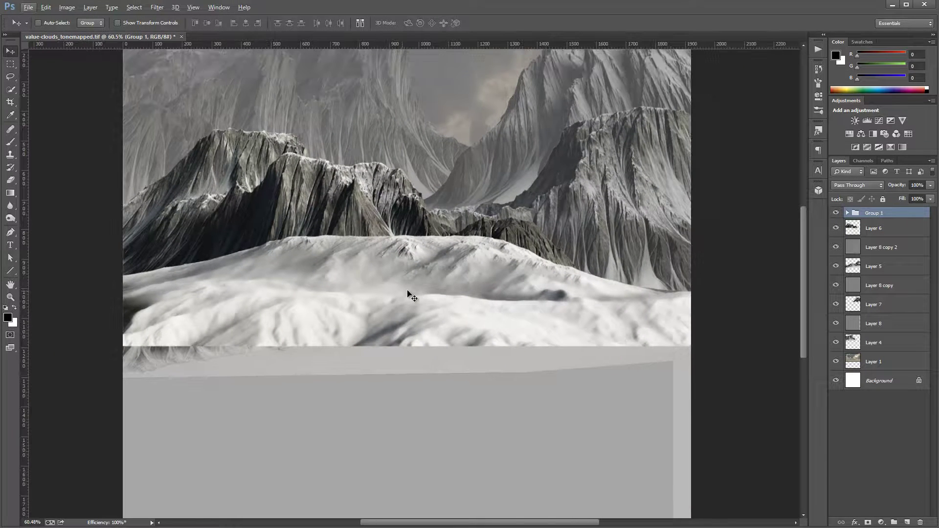
scroll(415, 297, down, 3)
scroll(417, 281, down, 1)
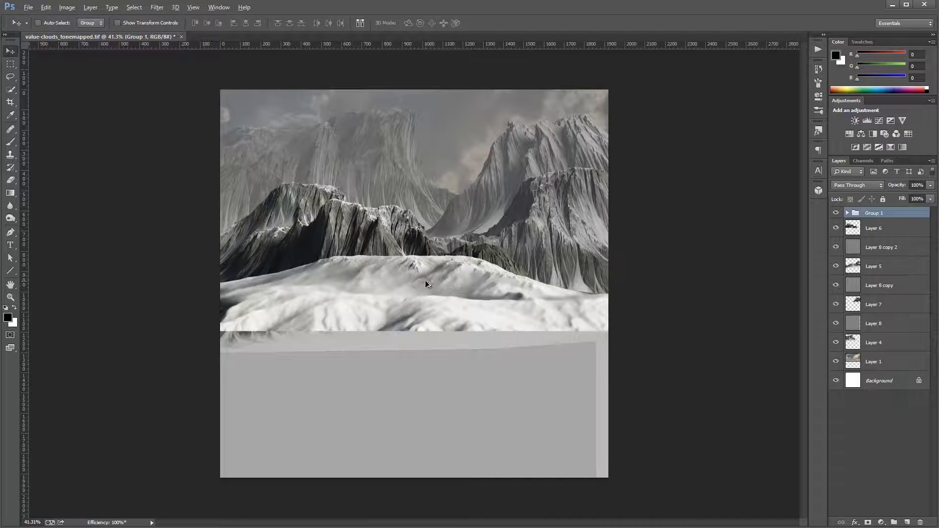
scroll(427, 283, up, 1)
scroll(427, 283, down, 1)
mouse_move(428, 285)
mouse_down()
mouse_move(435, 321)
mouse_move(422, 273)
mouse_move(426, 280)
mouse_up()
drag(424, 290, 428, 288)
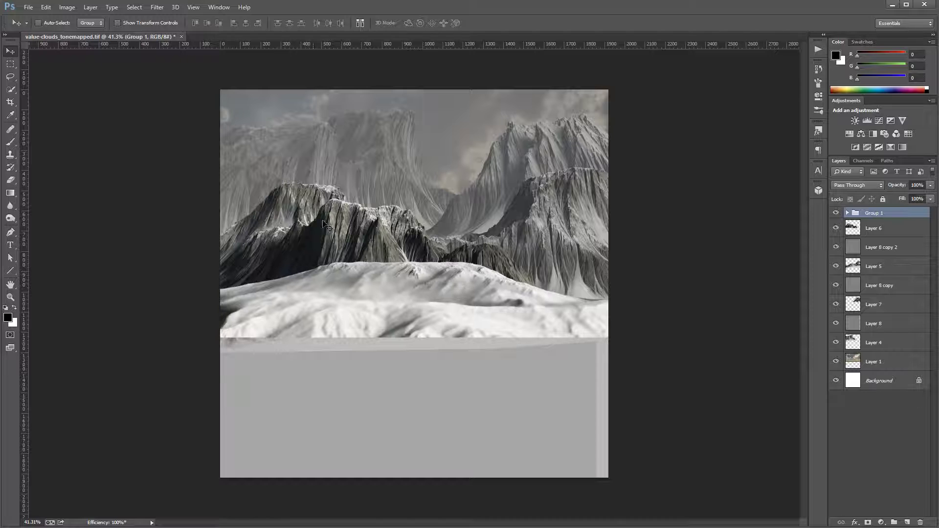
Step: Shift the dark Layer 6 mountains left and slightly up behind the snow slopes
click(891, 233)
drag(341, 219, 301, 224)
drag(363, 245, 385, 244)
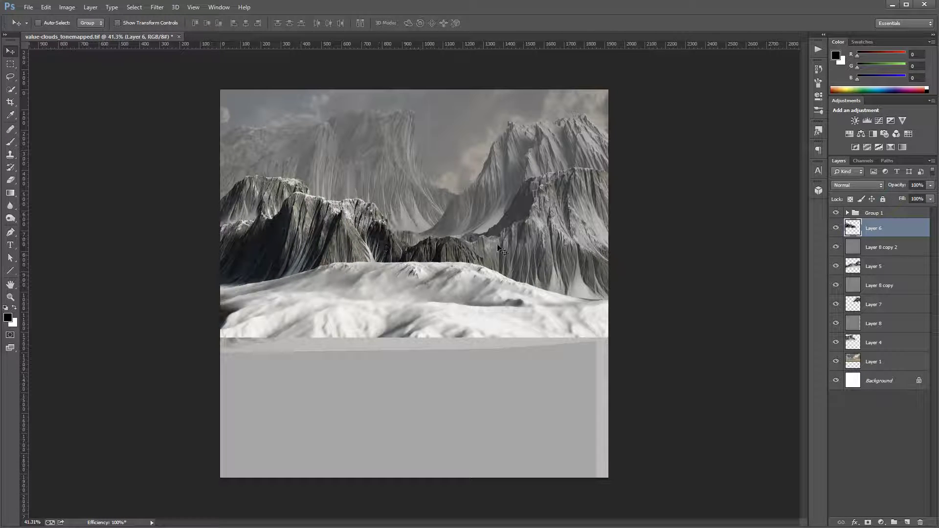
Step: Duplicate the Layer 8 copy 2 gray haze and place the duplicate above Layer 6, beneath Group 1
click(898, 246)
key(ctrl+j)
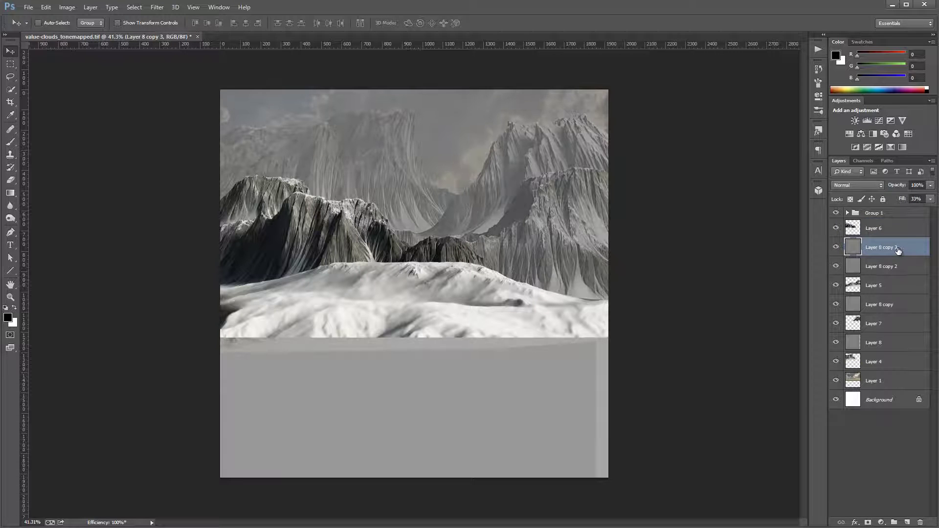
drag(899, 249, 900, 221)
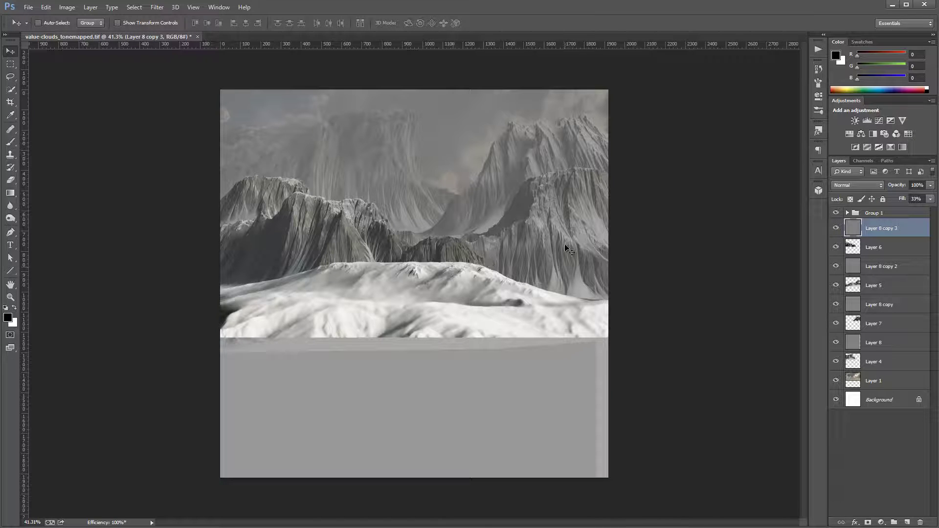
Step: Crop off the empty gray area of the canvas below the foreground snow slopes
click(10, 102)
drag(423, 480, 415, 408)
key(Return)
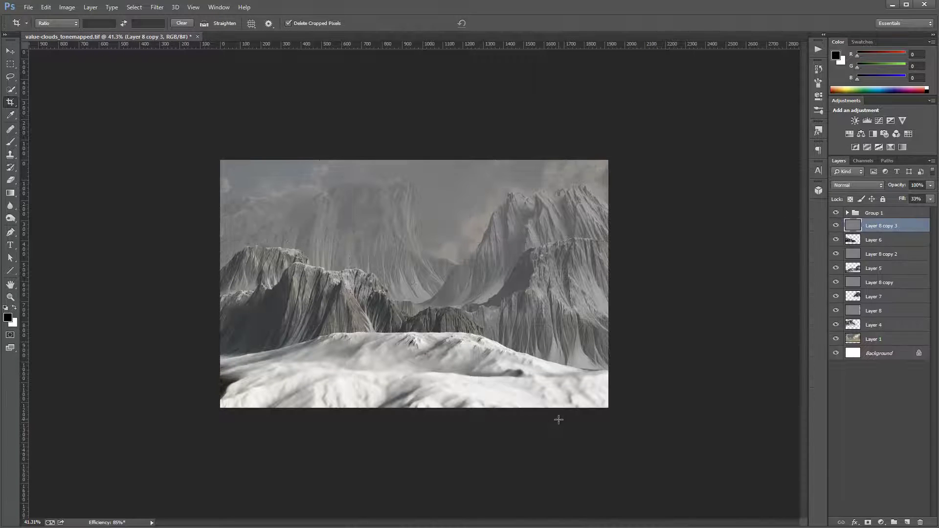
click(12, 50)
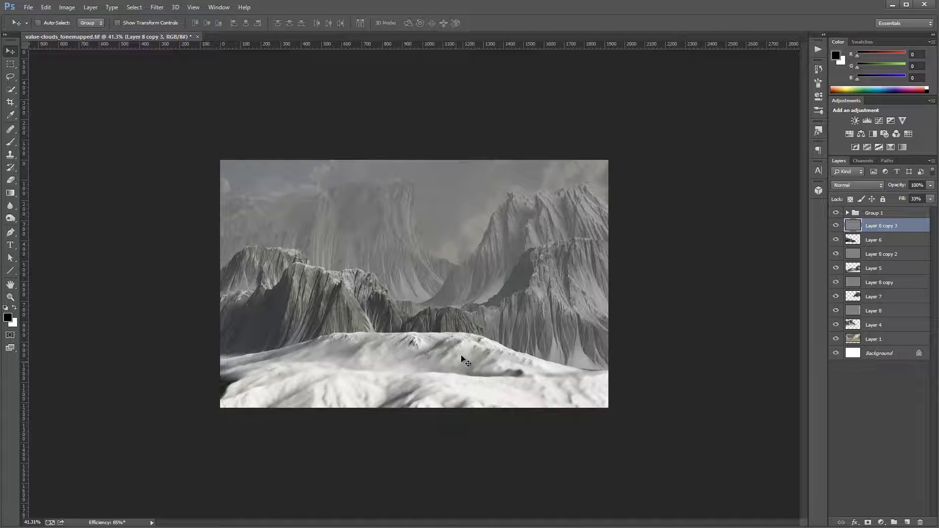
Step: Hide the four gray haze layers: Layer 8, Layer 8 copy, Layer 8 copy 2 and Layer 8 copy 3
scroll(471, 362, up, 5)
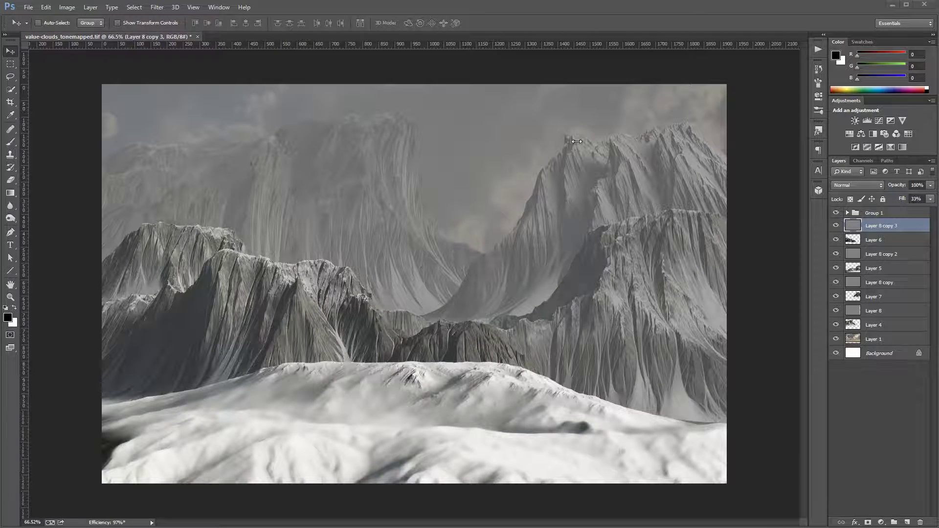
click(836, 310)
click(836, 282)
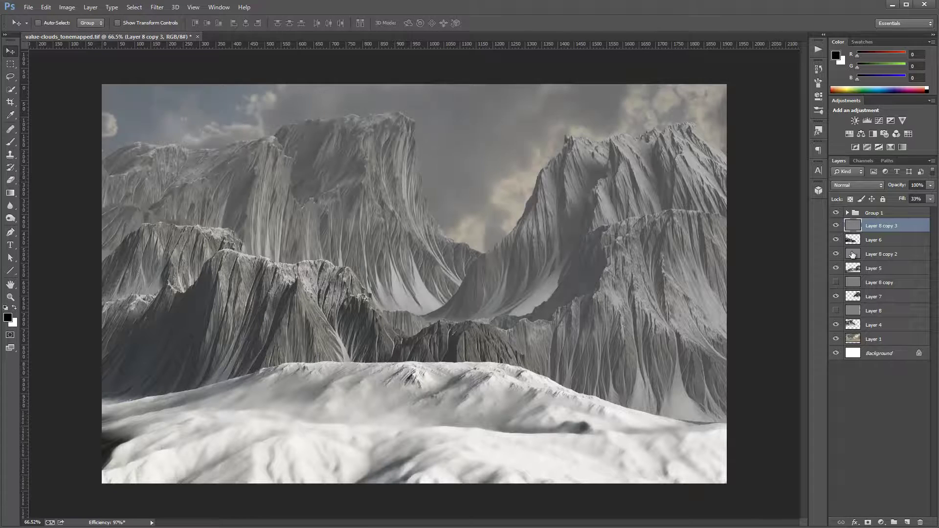
click(836, 254)
click(835, 225)
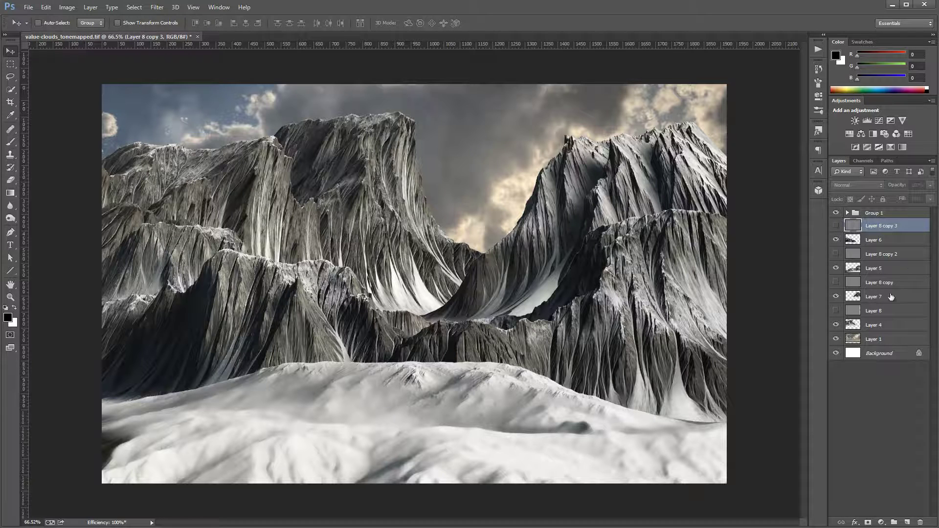
Step: Raise the Layer 1 cloudy sky and stretch it vertically so its brighter clouds fill the gap between the peaks
click(886, 341)
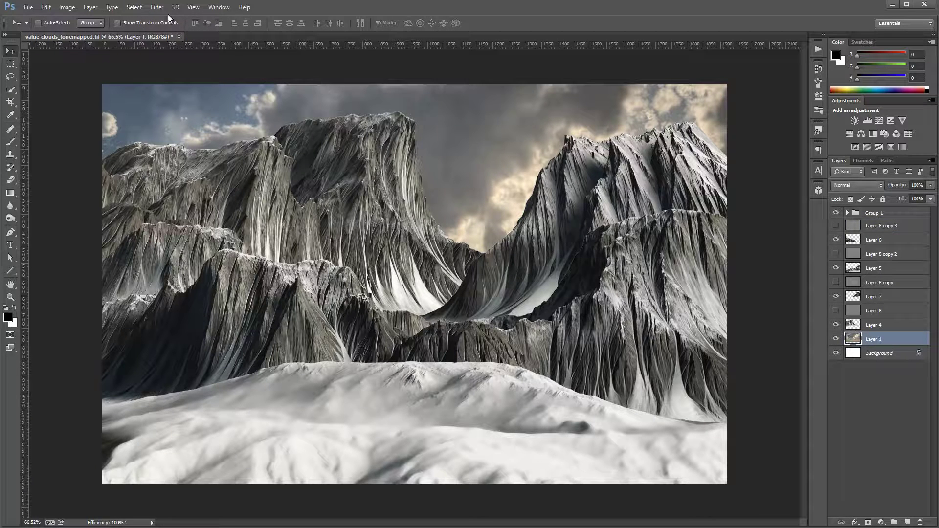
click(68, 7)
mouse_move(47, 8)
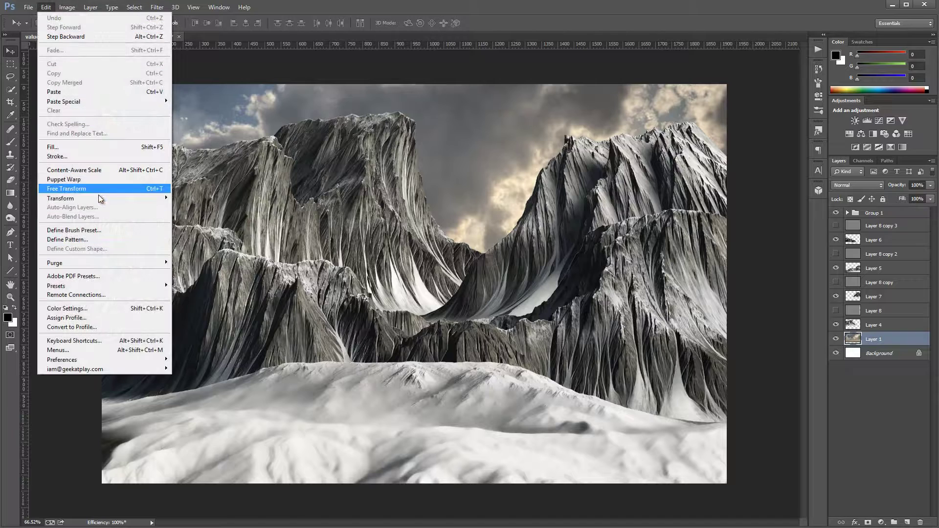
mouse_move(99, 196)
click(225, 215)
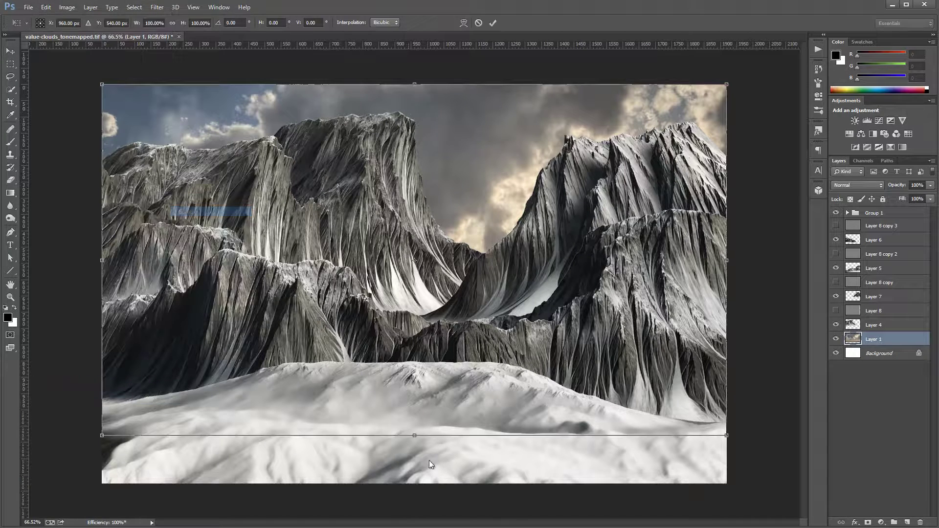
drag(425, 405, 439, 289)
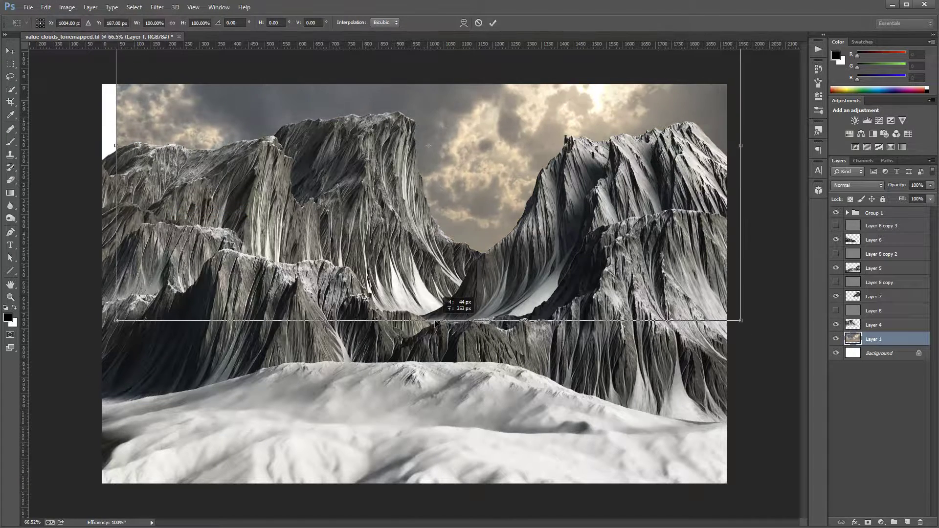
drag(434, 336, 427, 293)
drag(416, 82, 414, 32)
drag(414, 293, 415, 315)
key(Return)
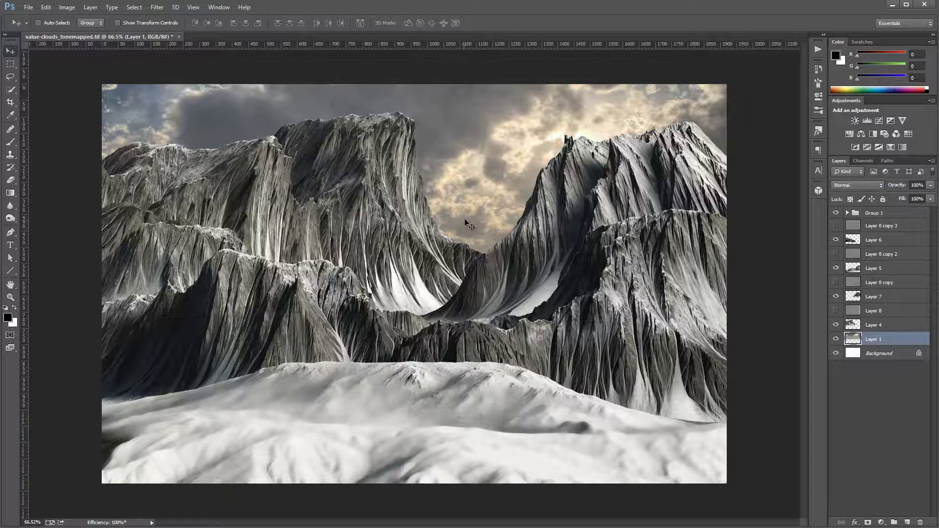
drag(465, 188, 468, 225)
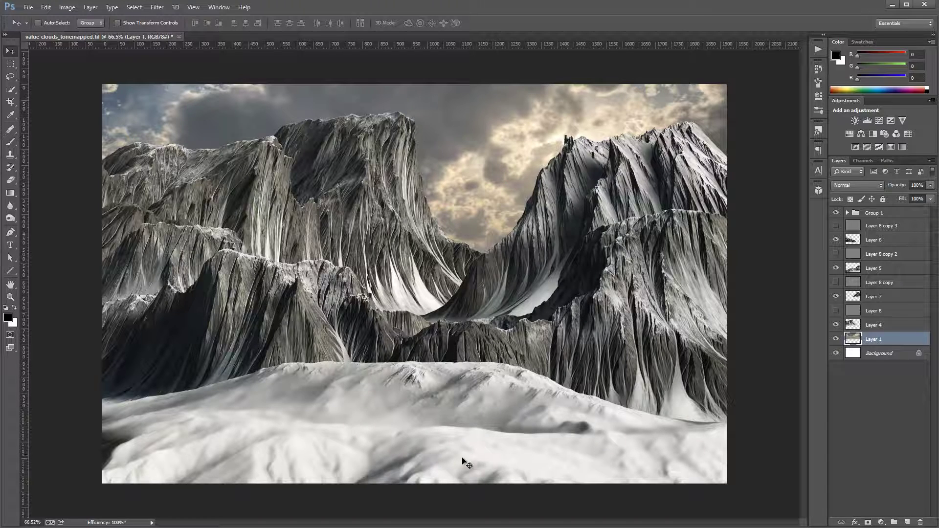
scroll(416, 457, up, 5)
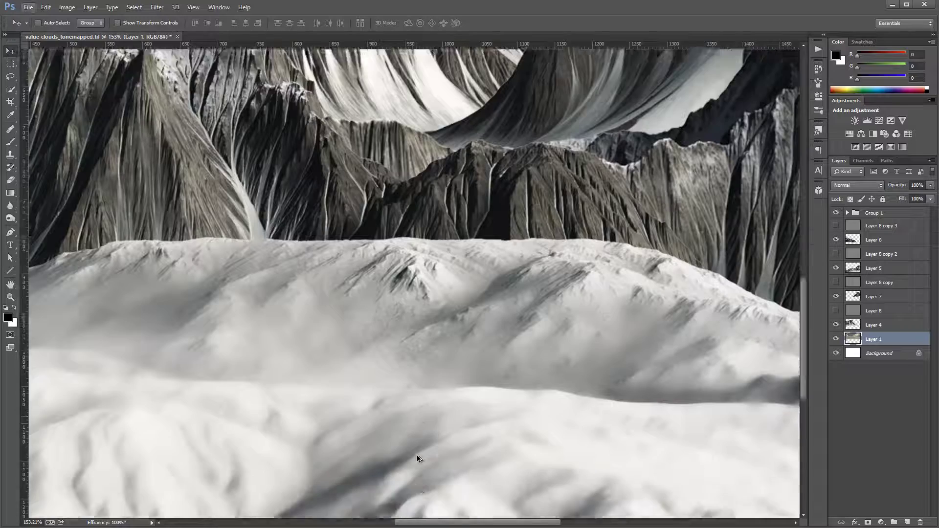
scroll(415, 454, down, 2)
scroll(415, 366, down, 1)
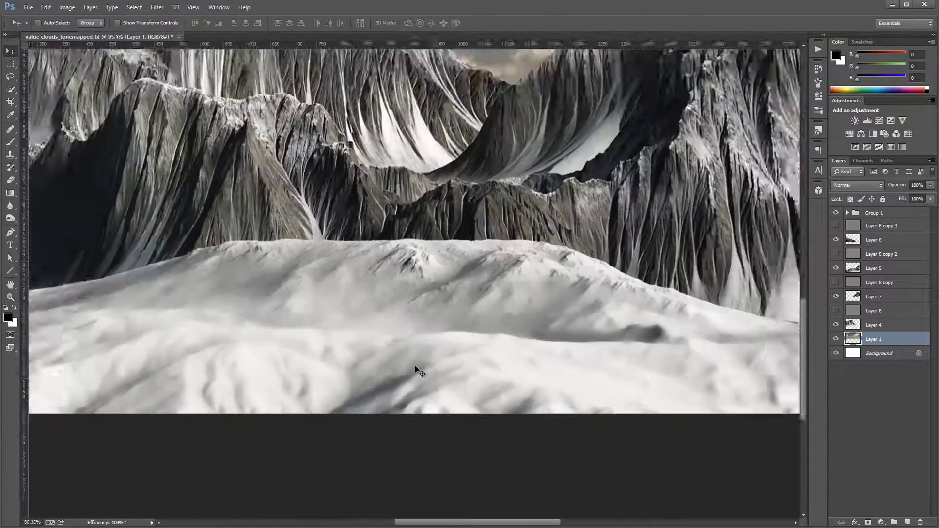
scroll(450, 414, down, 1)
scroll(451, 414, up, 1)
scroll(450, 414, down, 1)
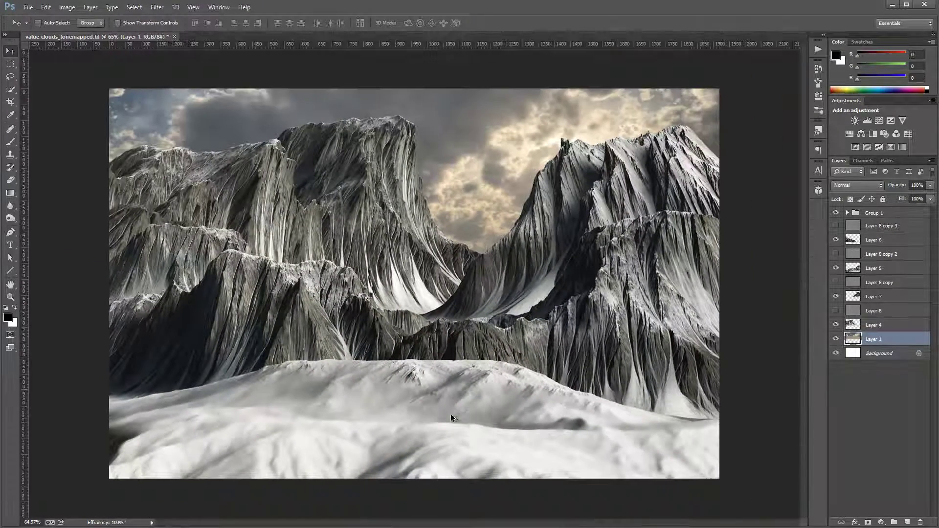